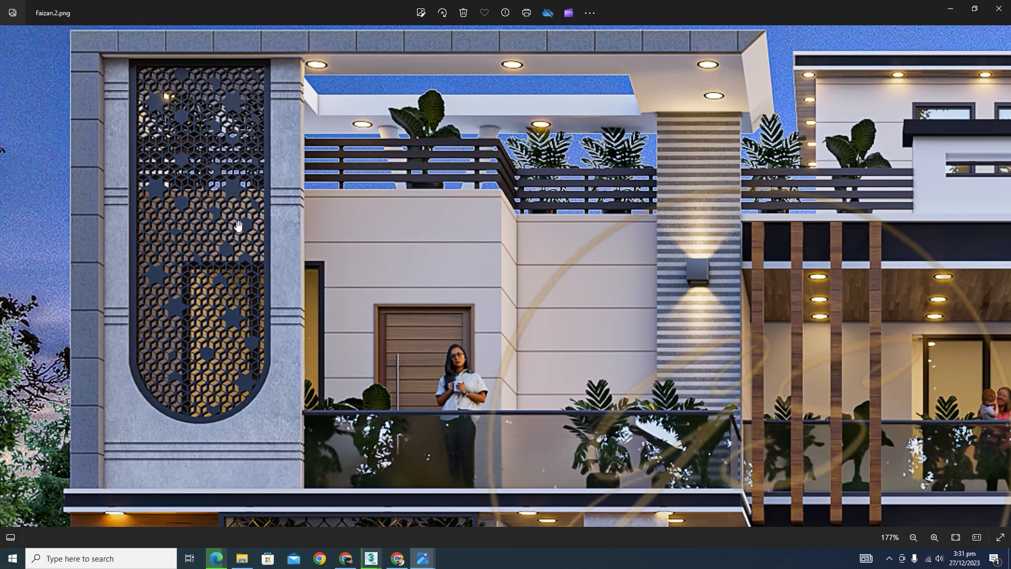
# Examine the house facade reference render, compare it with the star lattice pattern image, and return to the render
pyautogui.scroll(-4, 258, 116)
pyautogui.scroll(6, 237, 408)
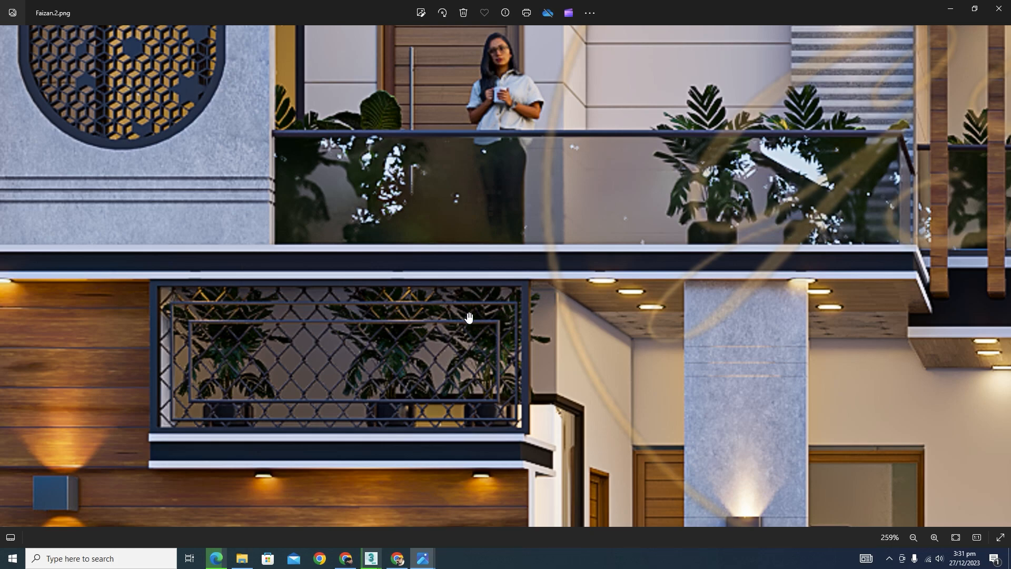
pyautogui.scroll(-4, 456, 351)
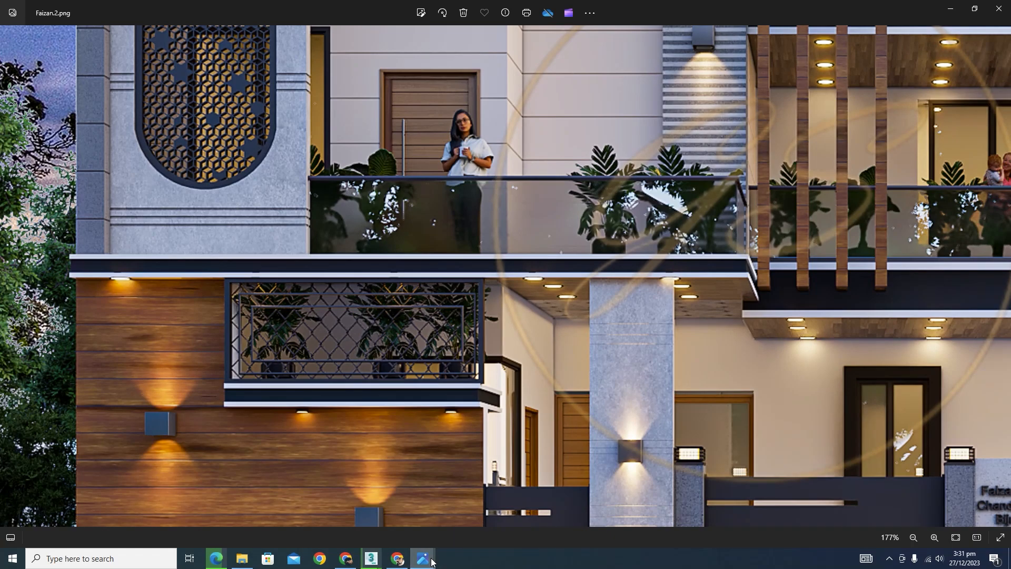
pyautogui.moveTo(435, 559)
pyautogui.click(474, 515)
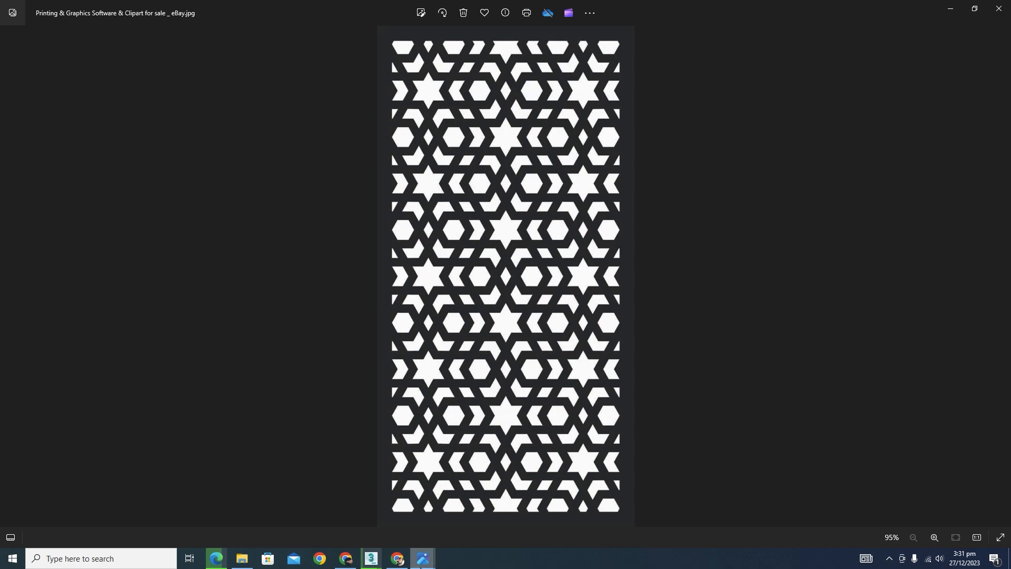
pyautogui.moveTo(424, 560)
pyautogui.click(341, 518)
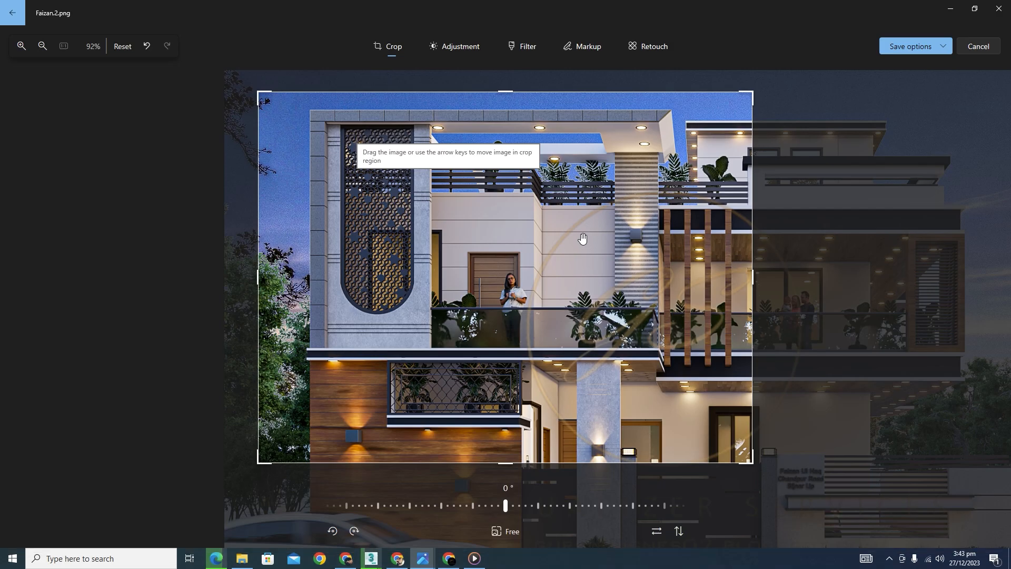
# Frame the facade's arched lattice screen in the crop region and start marking its hexagon pattern with the Markup pen
pyautogui.scroll(5, 407, 207)
pyautogui.moveTo(368, 211); pyautogui.dragTo(610, 273)
pyautogui.scroll(5, 494, 275)
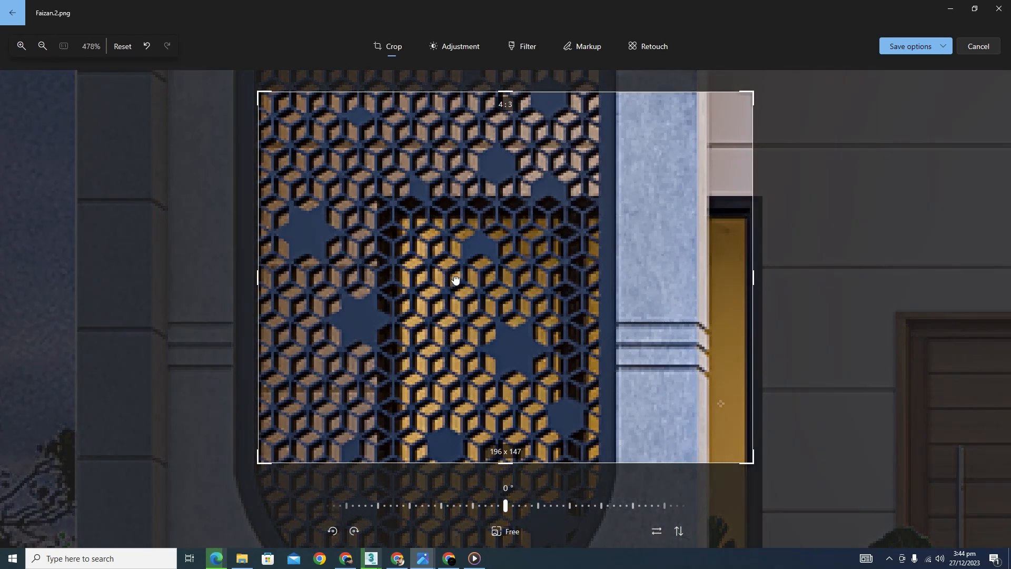
pyautogui.moveTo(451, 273); pyautogui.dragTo(519, 286)
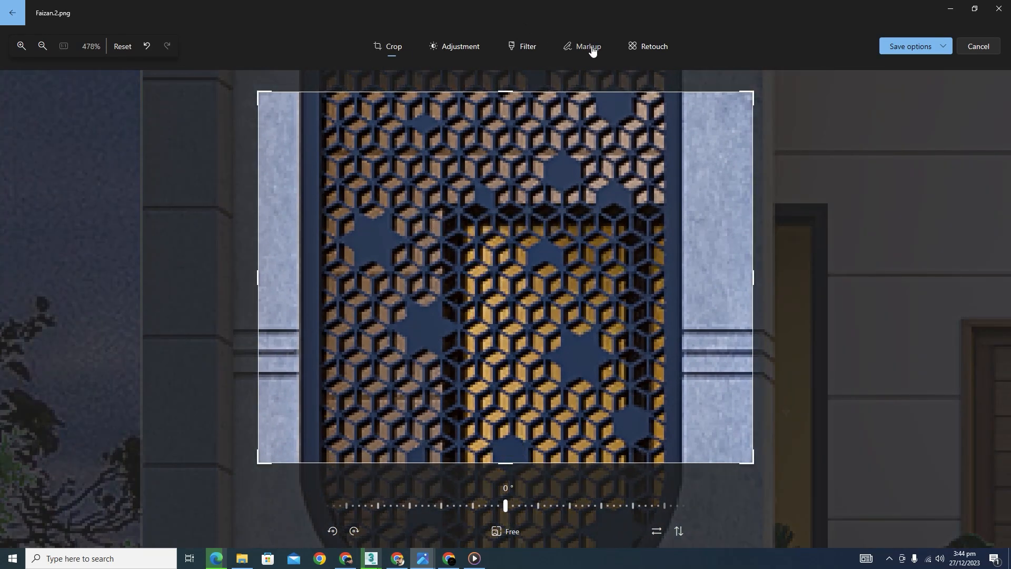
pyautogui.click(570, 45)
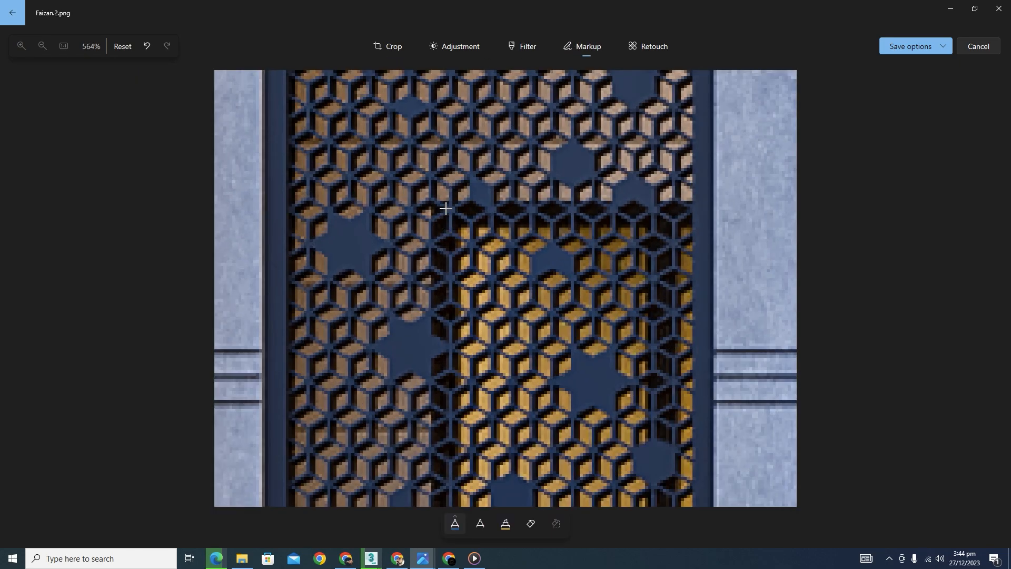
pyautogui.moveTo(447, 208)
pyautogui.mouseDown()
pyautogui.moveTo(430, 219)
pyautogui.moveTo(429, 241)
pyautogui.moveTo(443, 252)
pyautogui.moveTo(469, 245)
pyautogui.moveTo(468, 213)
pyautogui.moveTo(449, 206)
pyautogui.mouseUp()
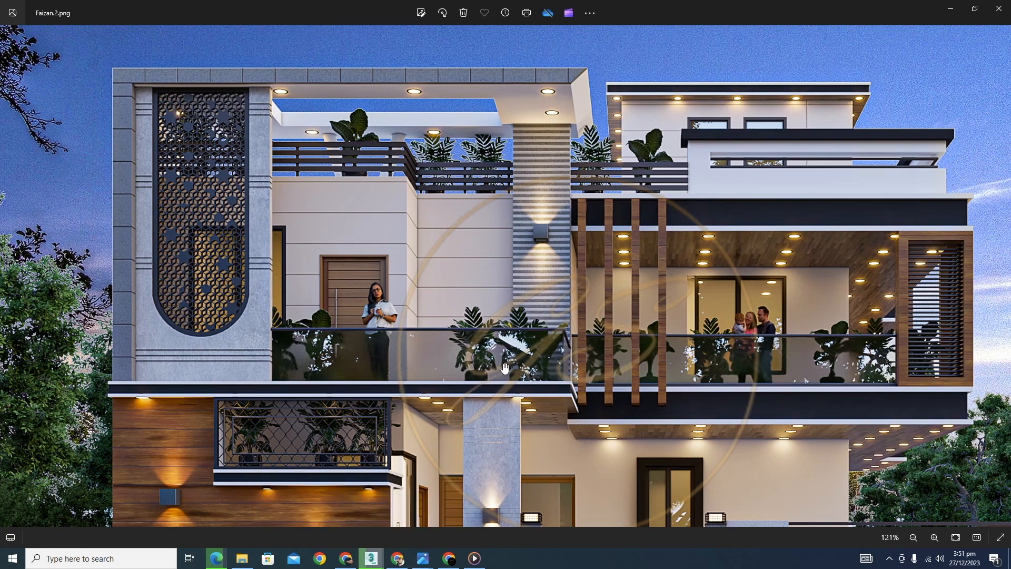
# Switch to 3ds Max and draw a flat cylinder of about 10" radius inside the panel's arched opening in the Front view
pyautogui.click(371, 558)
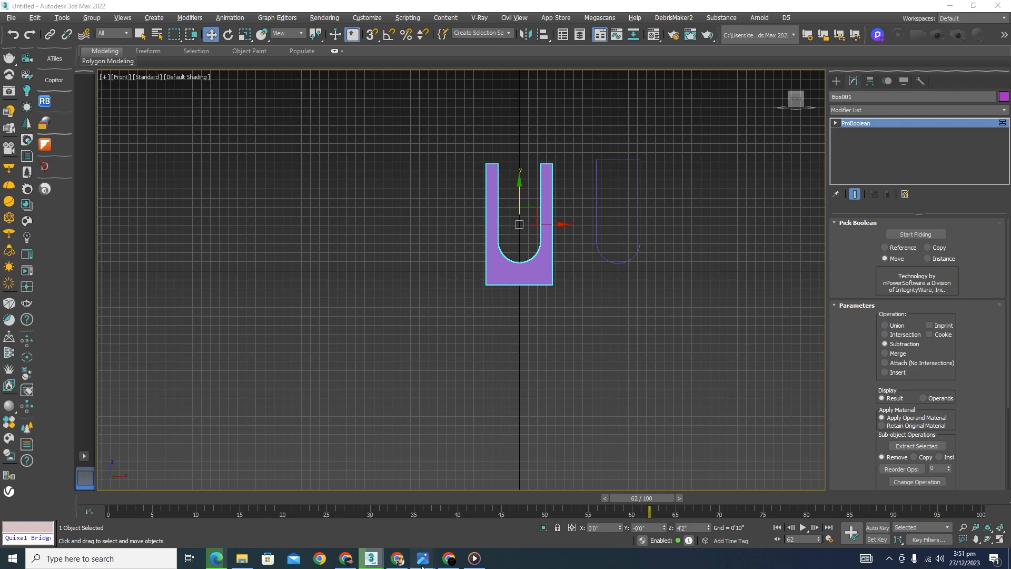
pyautogui.moveTo(423, 558)
pyautogui.click(355, 507)
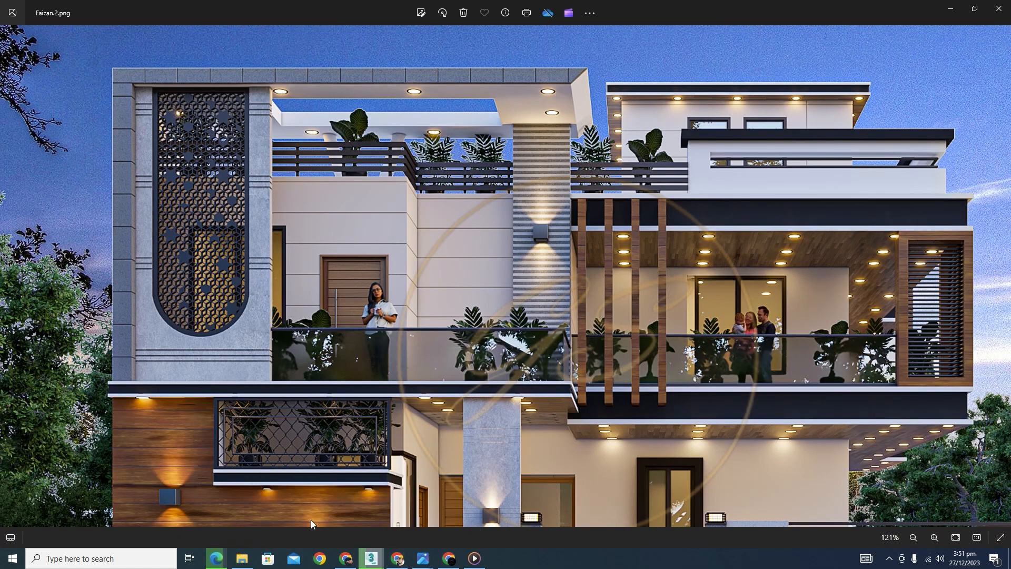
pyautogui.click(371, 559)
pyautogui.click(837, 82)
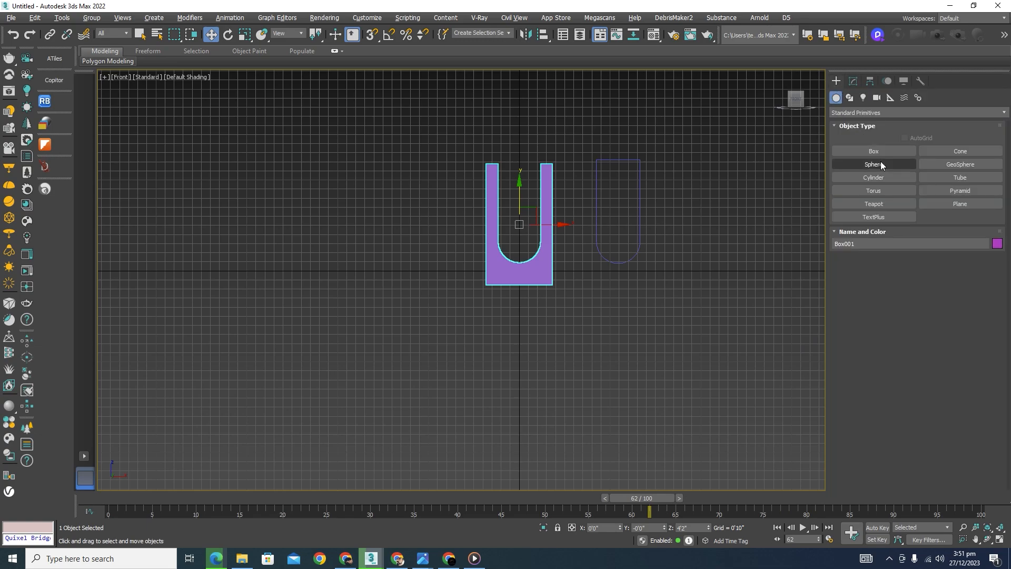
pyautogui.click(877, 178)
pyautogui.scroll(8, 521, 235)
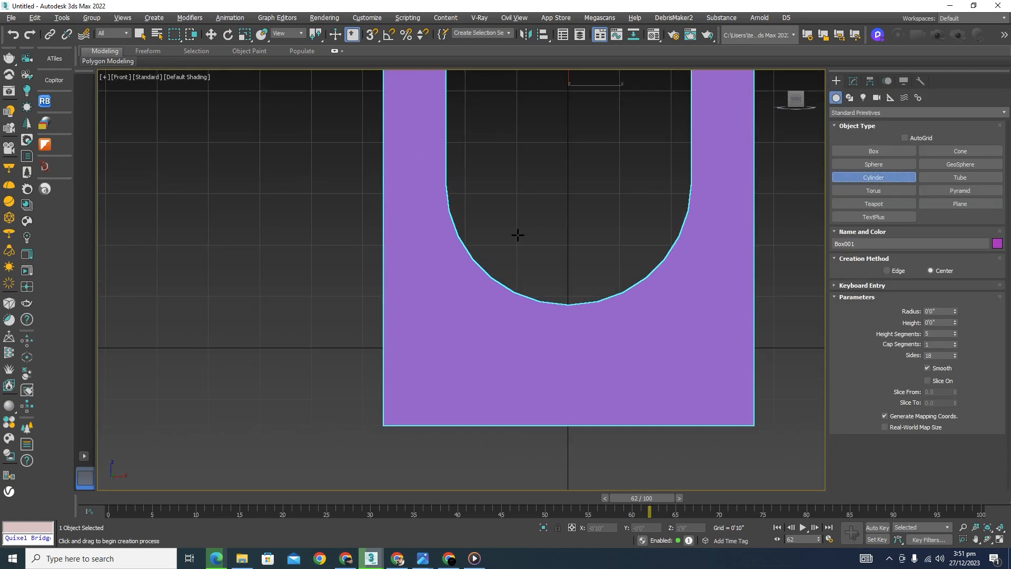
pyautogui.moveTo(562, 172); pyautogui.dragTo(594, 215)
pyautogui.press('w')
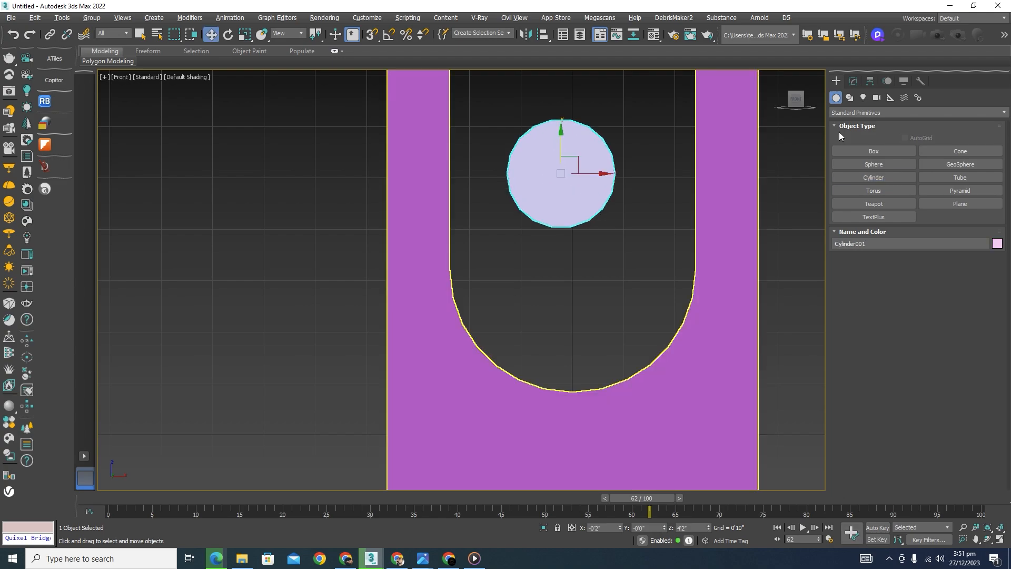
# Set the cylinder's radius to 3" and its sides to 6 to make it a hexagon
pyautogui.click(855, 83)
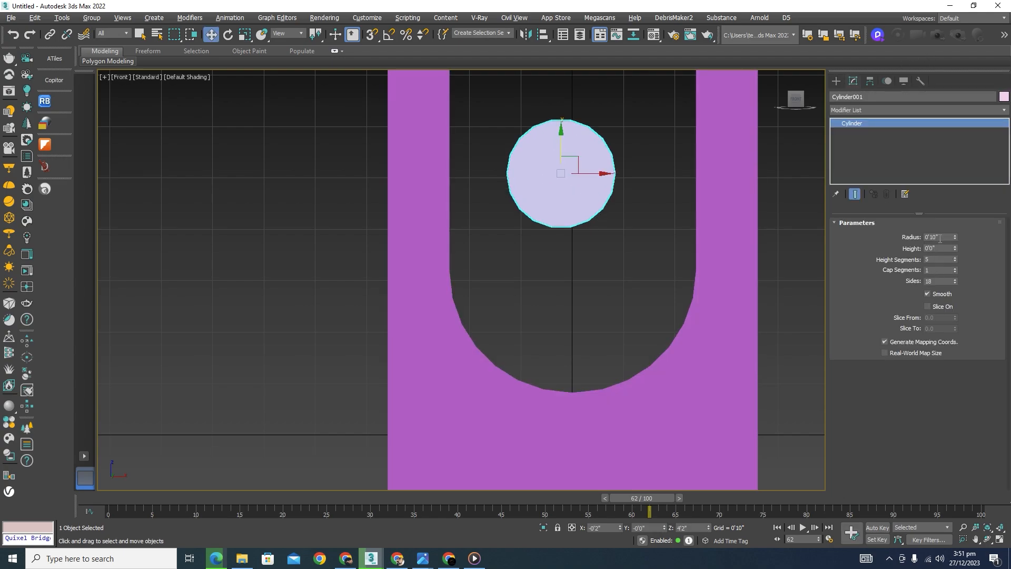
pyautogui.moveTo(941, 239); pyautogui.dragTo(900, 236)
pyautogui.write('3')
pyautogui.press('Return')
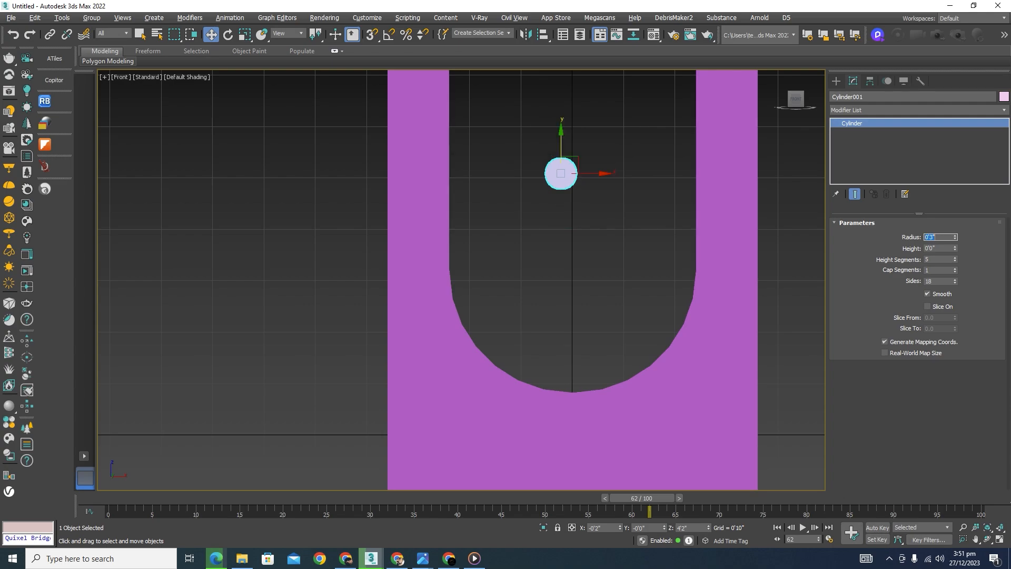
pyautogui.moveTo(940, 282); pyautogui.dragTo(911, 283)
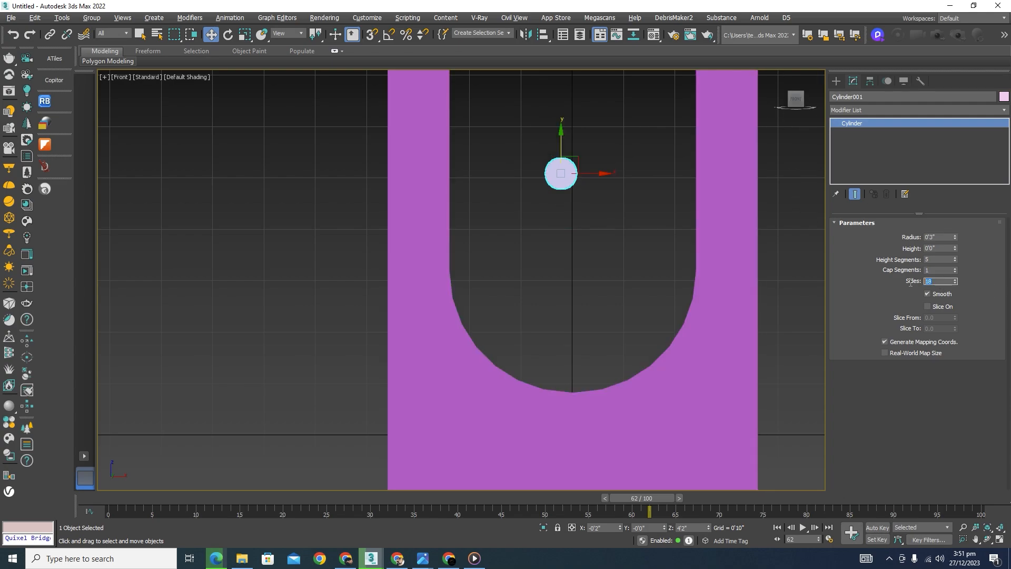
pyautogui.write('6')
pyautogui.press('Return')
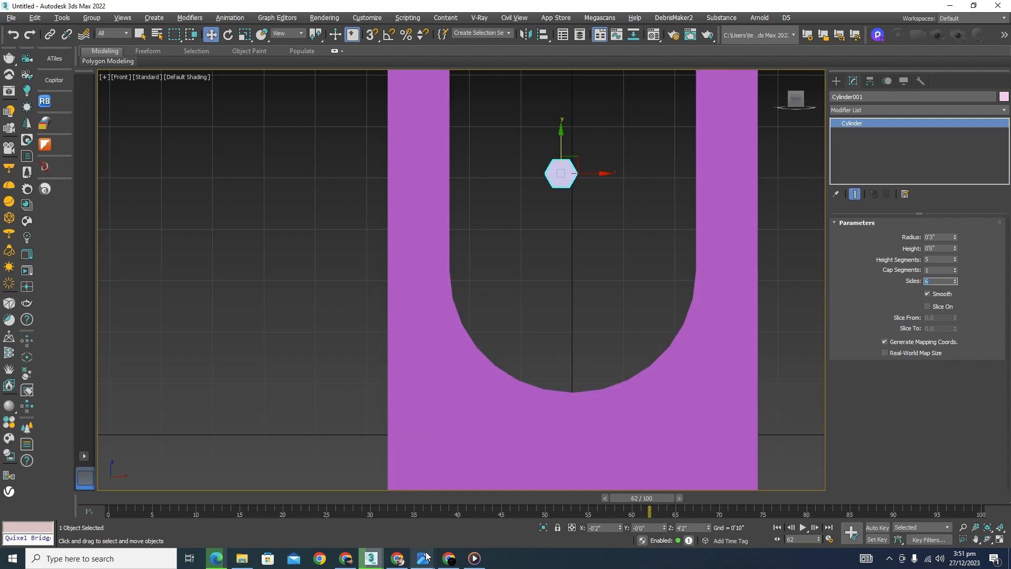
# Check the hexagon orientation in the reference render's lattice, and rotate the hexagonal cylinder 90° in 3ds Max with angle snap on
pyautogui.moveTo(423, 558)
pyautogui.click(368, 501)
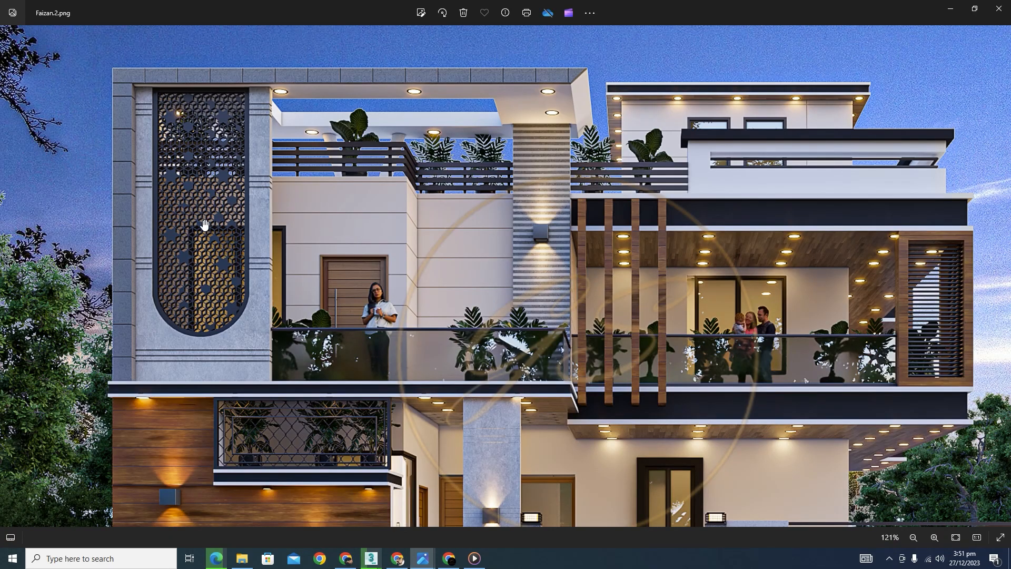
pyautogui.scroll(5, 204, 227)
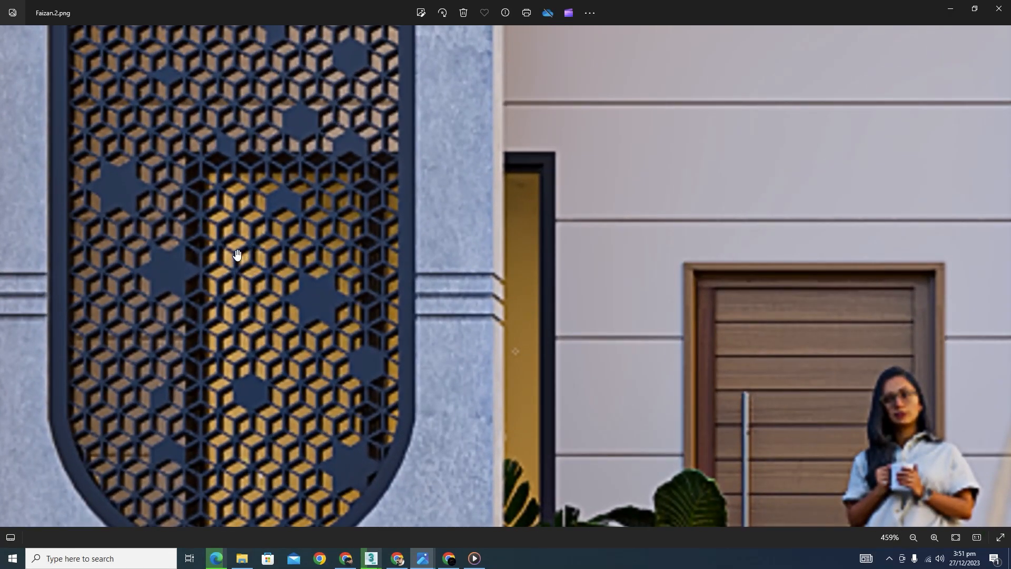
pyautogui.moveTo(372, 557)
pyautogui.click(314, 512)
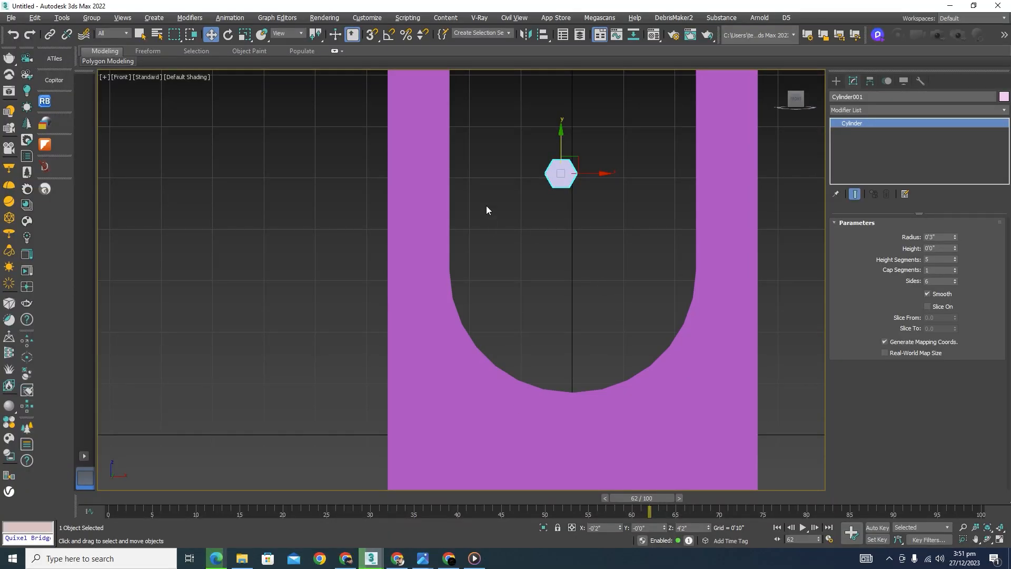
pyautogui.scroll(5, 580, 174)
pyautogui.scroll(-2, 639, 129)
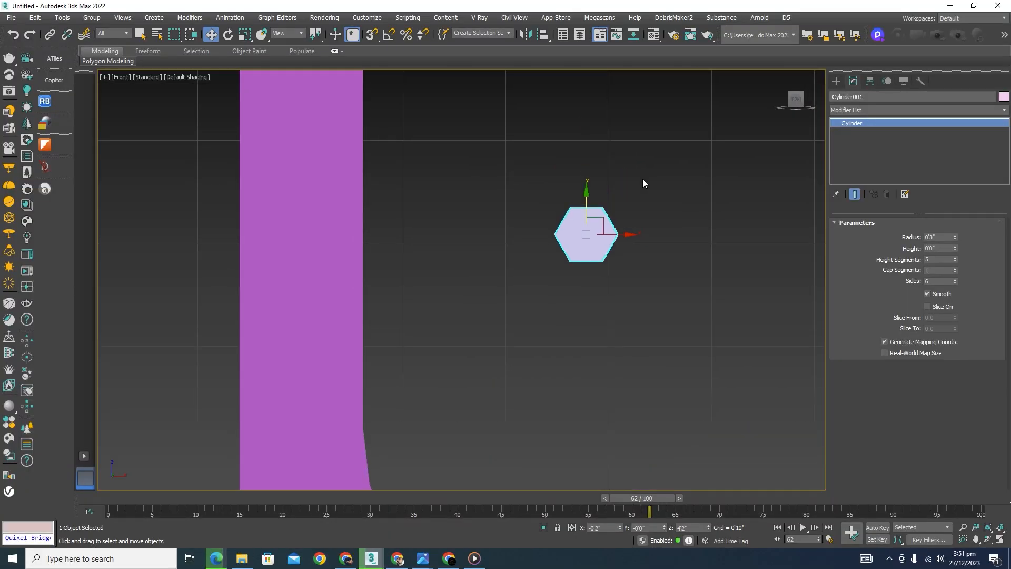
pyautogui.press('e')
pyautogui.click(388, 35)
pyautogui.rightClick(389, 36)
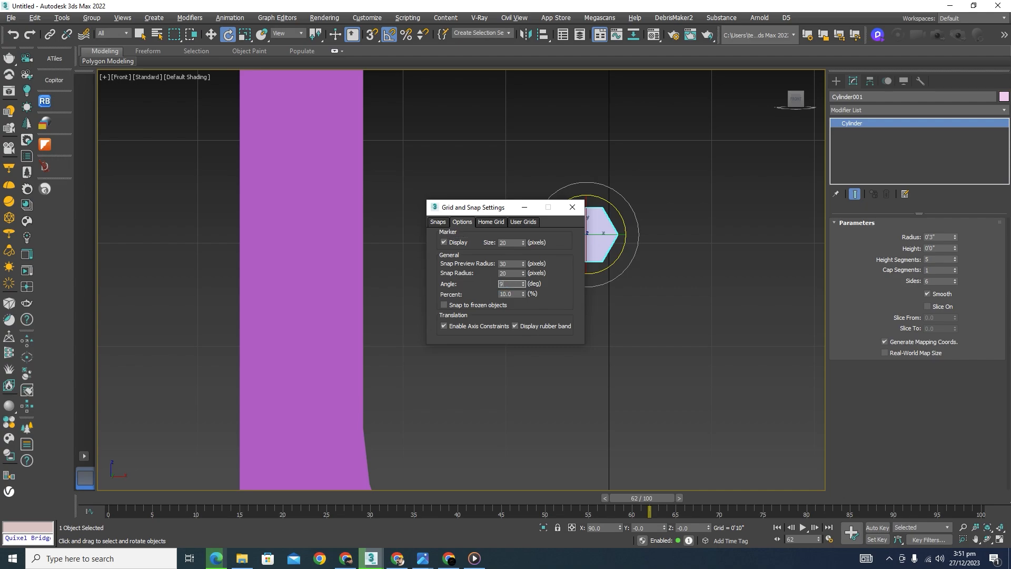
pyautogui.click(573, 207)
pyautogui.moveTo(610, 202); pyautogui.dragTo(615, 206)
pyautogui.scroll(-5, 612, 213)
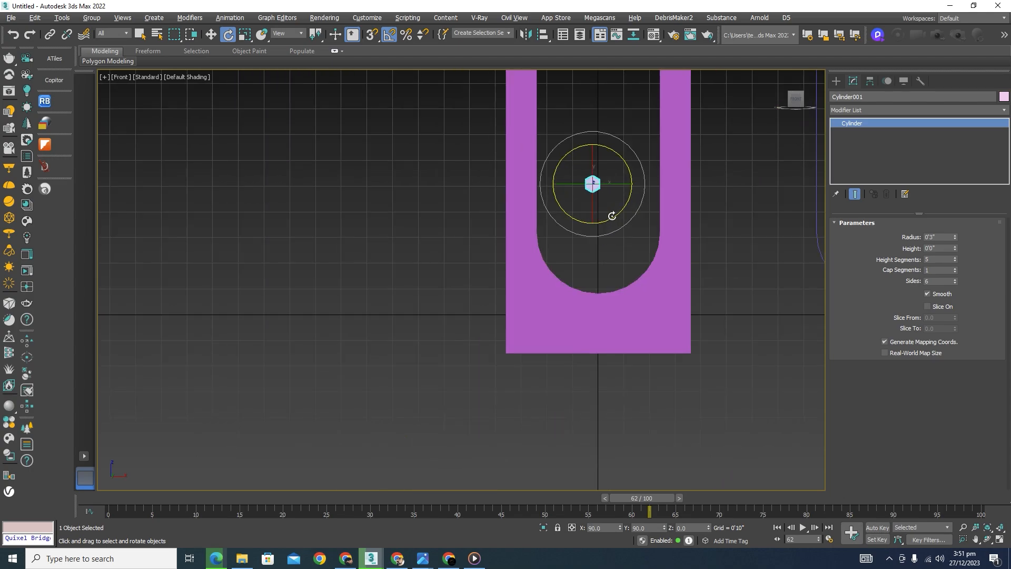
# Move the hexagon next to the left side of the arched opening and display the viewport in wireframe
pyautogui.scroll(3, 607, 197)
pyautogui.press('w')
pyautogui.moveTo(578, 143); pyautogui.dragTo(544, 113)
pyautogui.press('F3')
pyautogui.scroll(4, 539, 320)
pyautogui.scroll(-2, 647, 284)
pyautogui.scroll(2, 479, 303)
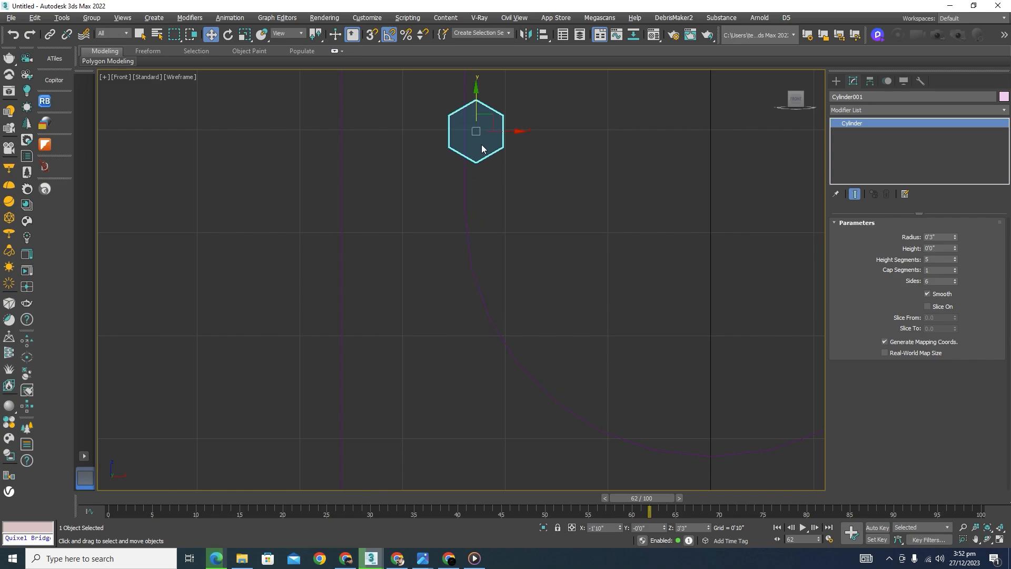
# Turn on vertex snapping and snap the hexagon so it is centred on the opening's straight left edge
pyautogui.press('s')
pyautogui.moveTo(476, 170); pyautogui.dragTo(463, 214)
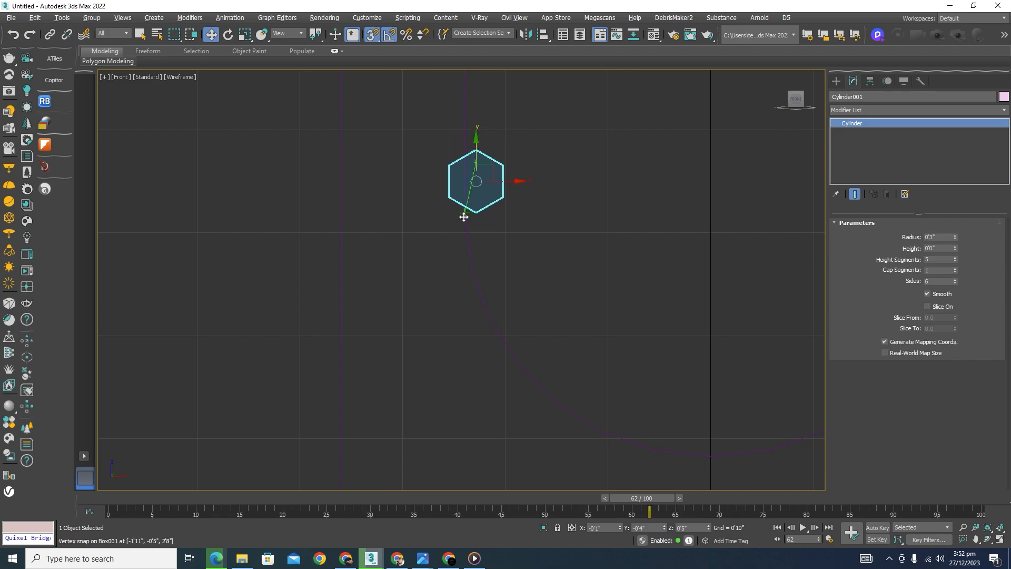
pyautogui.scroll(4, 459, 181)
pyautogui.moveTo(531, 185); pyautogui.dragTo(474, 270)
pyautogui.scroll(-3, 533, 245)
pyautogui.click(558, 219)
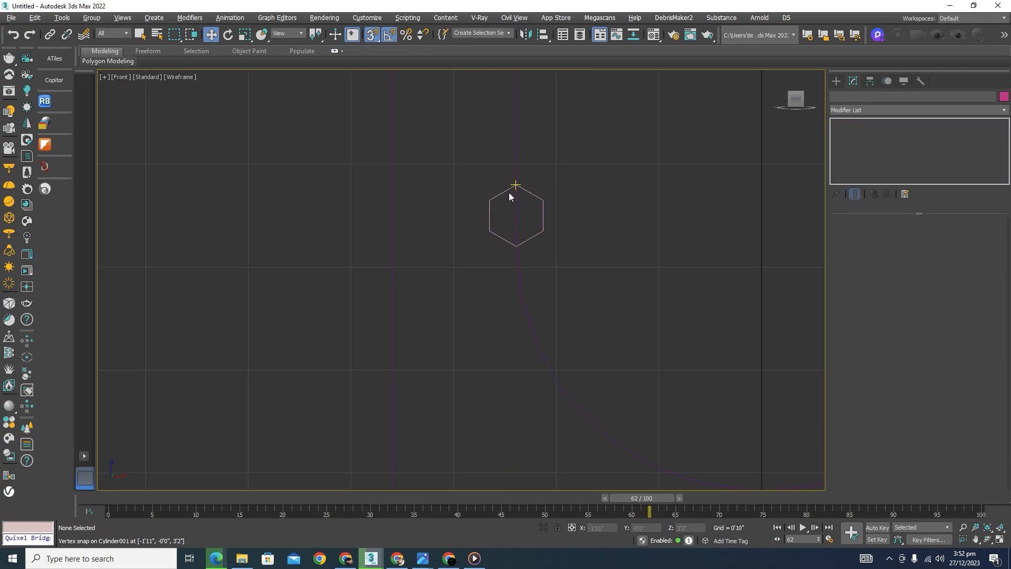
# Copy the hexagon once to the right, snapped flush against the first one's side
pyautogui.scroll(2, 511, 196)
pyautogui.click(557, 196)
pyautogui.moveTo(542, 237)
pyautogui.keyDown('shift'); pyautogui.mouseDown()
pyautogui.moveTo(601, 258)
pyautogui.moveTo(560, 274)
pyautogui.moveTo(582, 267)
pyautogui.mouseUp(); pyautogui.keyUp('shift')
pyautogui.click(514, 323)
pyautogui.scroll(2, 551, 271)
pyautogui.scroll(-5, 580, 253)
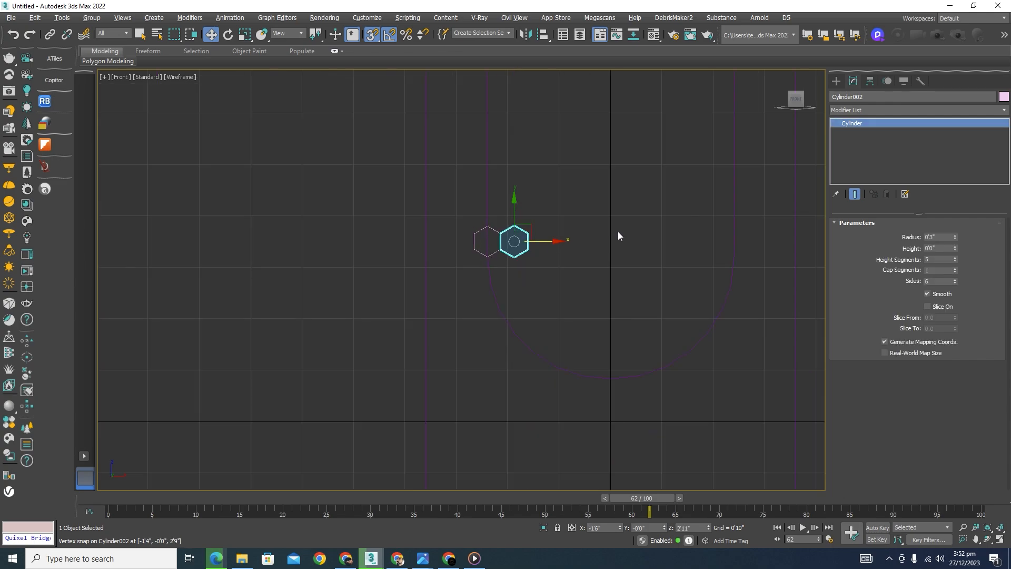
# Clone the second hexagon to the right as three copies, each snapped side to side in the row
pyautogui.moveTo(632, 214); pyautogui.dragTo(545, 216, button='middle')
pyautogui.scroll(3, 423, 254)
pyautogui.keyDown('shift'); pyautogui.moveTo(405, 249); pyautogui.dragTo(480, 250); pyautogui.keyUp('shift')
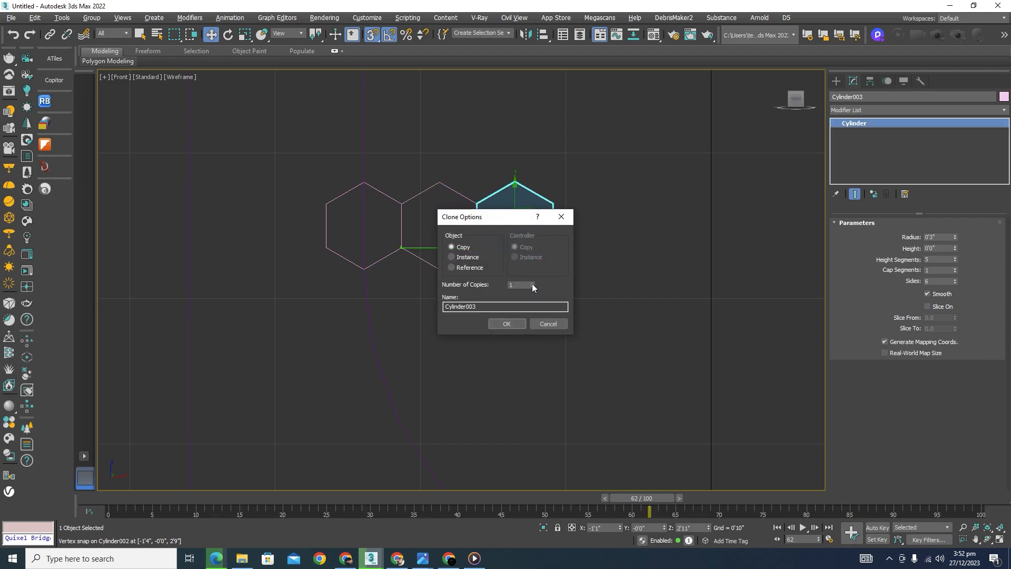
pyautogui.click(533, 287)
pyautogui.click(533, 286)
pyautogui.click(507, 324)
pyautogui.scroll(-2, 585, 202)
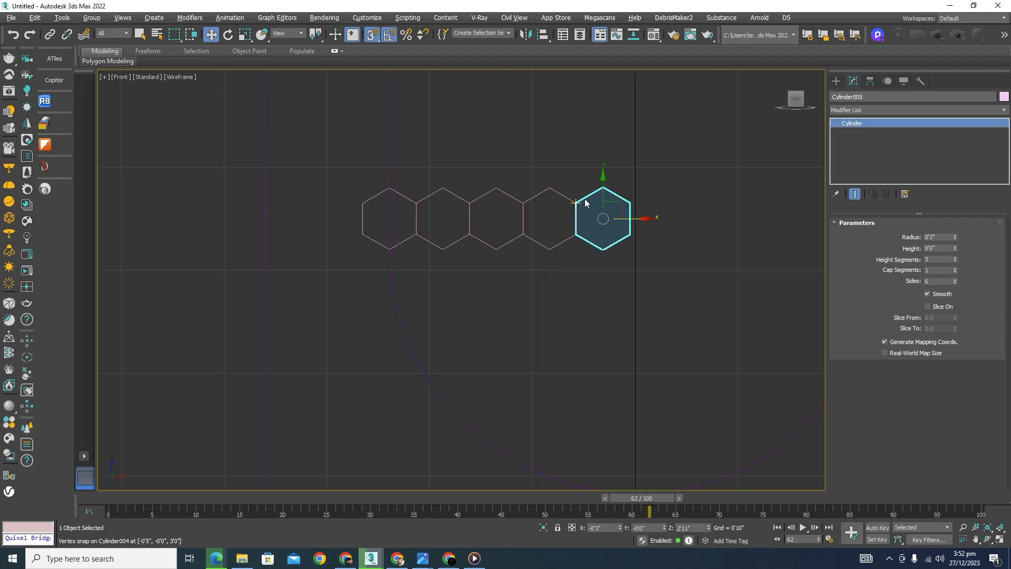
# Clone the last hexagon further right to extend the row to ten, reaching the opening's right edge
pyautogui.scroll(-1, 585, 200)
pyautogui.scroll(1, 596, 223)
pyautogui.keyDown('shift'); pyautogui.moveTo(573, 228); pyautogui.dragTo(620, 229); pyautogui.keyUp('shift')
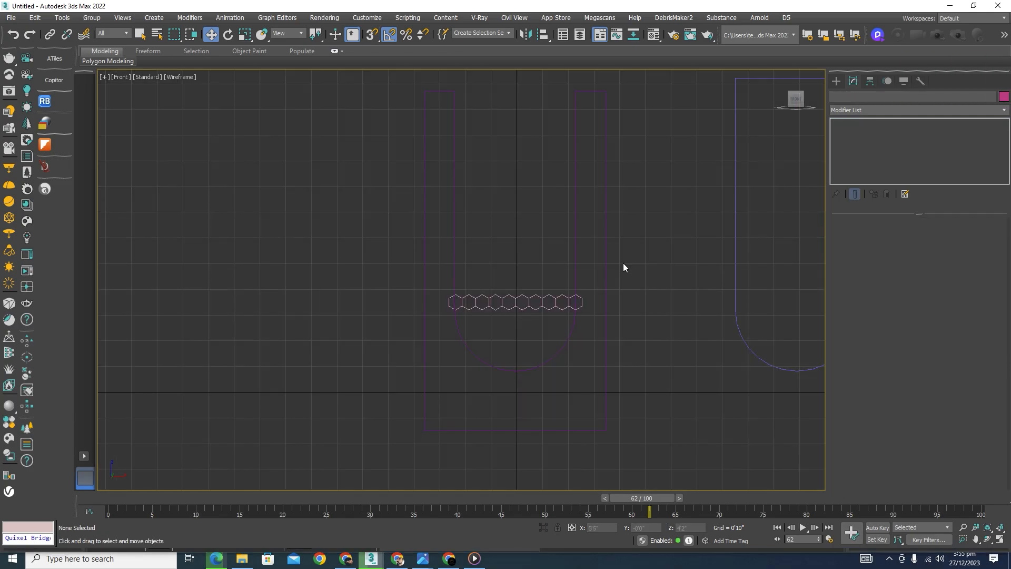
# Delete the nine hexagon copies from the row, keeping only the original on the opening's left edge
pyautogui.scroll(3, 542, 303)
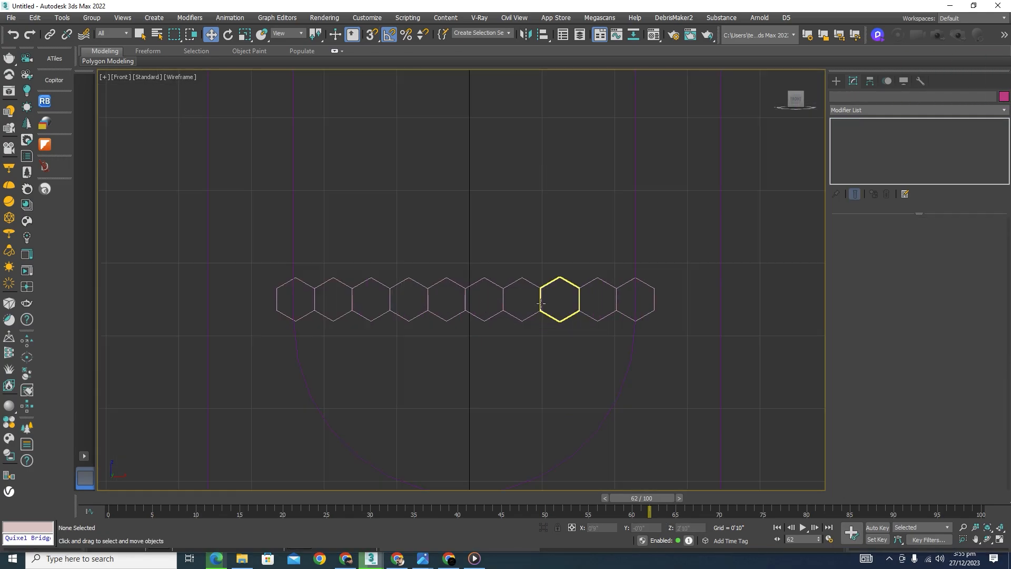
pyautogui.moveTo(559, 239)
pyautogui.mouseDown(button='middle')
pyautogui.moveTo(570, 243)
pyautogui.moveTo(558, 251)
pyautogui.mouseUp(button='middle')
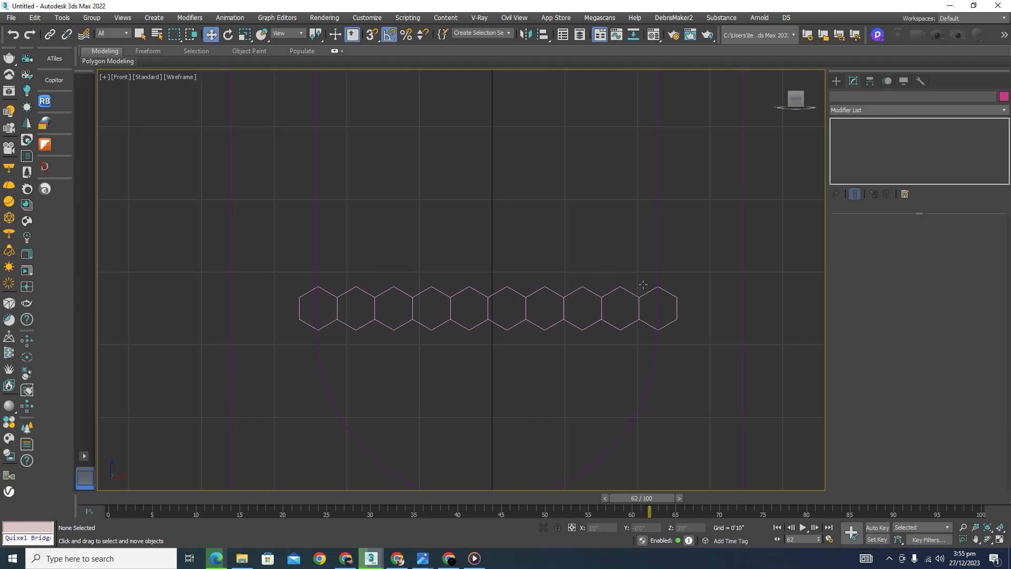
pyautogui.scroll(-4, 629, 284)
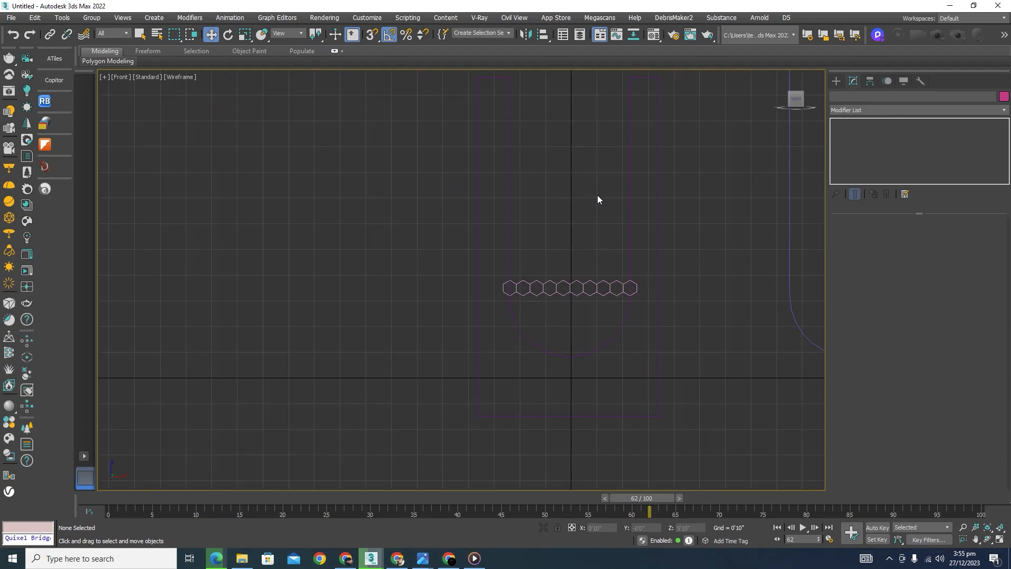
pyautogui.moveTo(598, 200); pyautogui.dragTo(598, 221, button='middle')
pyautogui.scroll(5, 612, 309)
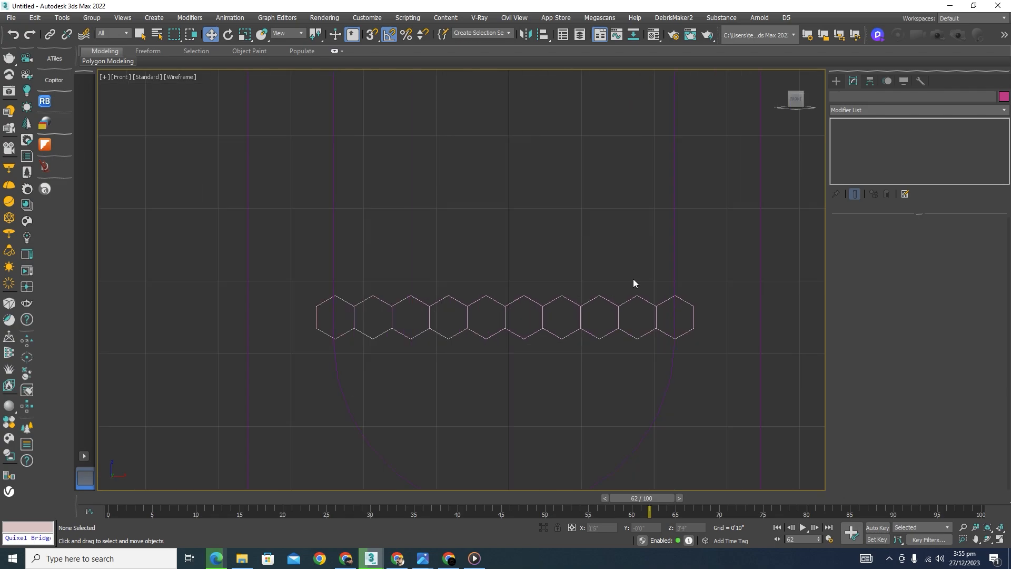
pyautogui.moveTo(641, 306); pyautogui.dragTo(433, 381)
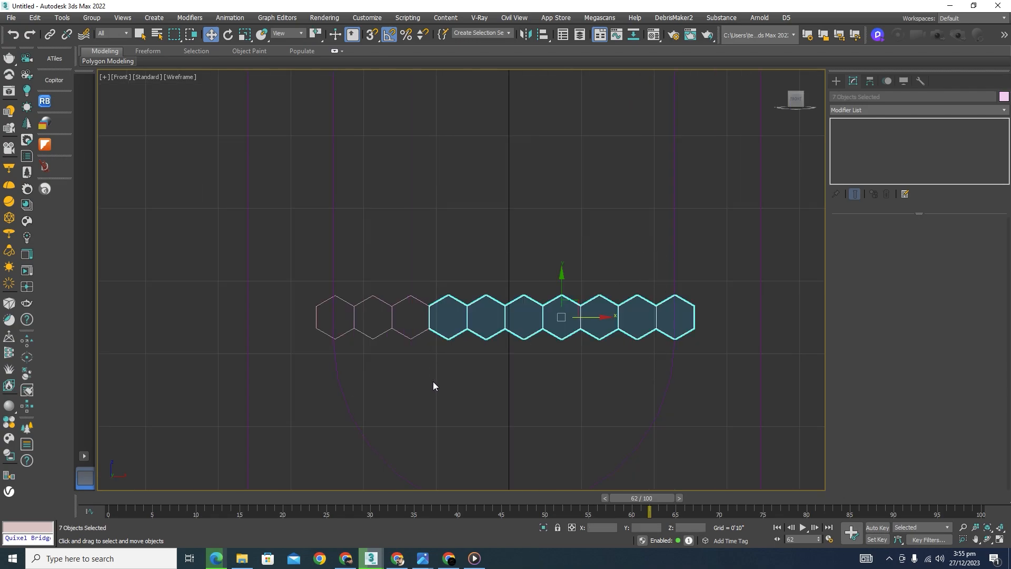
pyautogui.press('Delete')
pyautogui.moveTo(503, 264); pyautogui.dragTo(390, 340)
pyautogui.press('Delete')
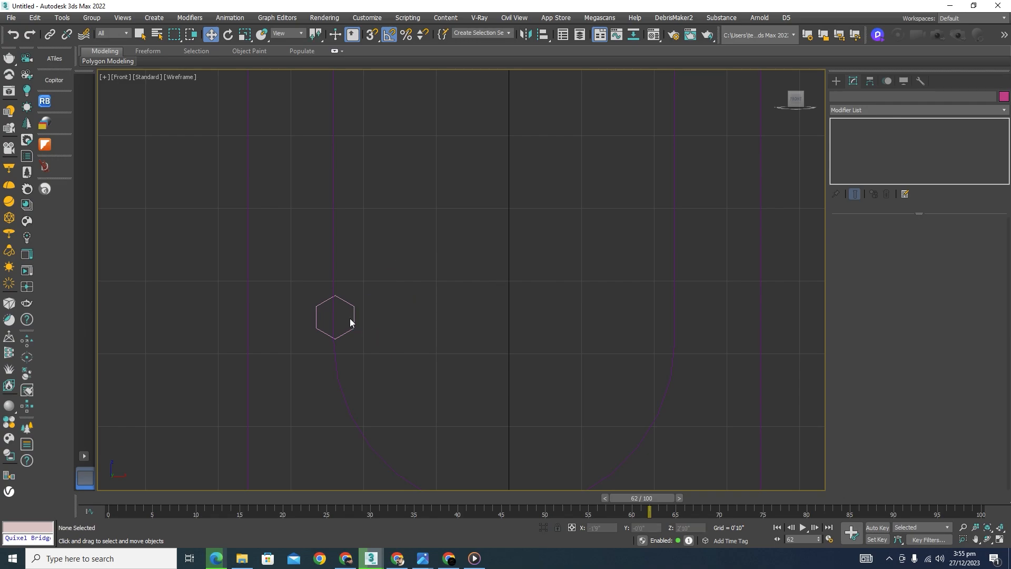
# Isolate the remaining hexagon and set its cylinder height to 0'1"
pyautogui.scroll(5, 350, 327)
pyautogui.click(359, 324)
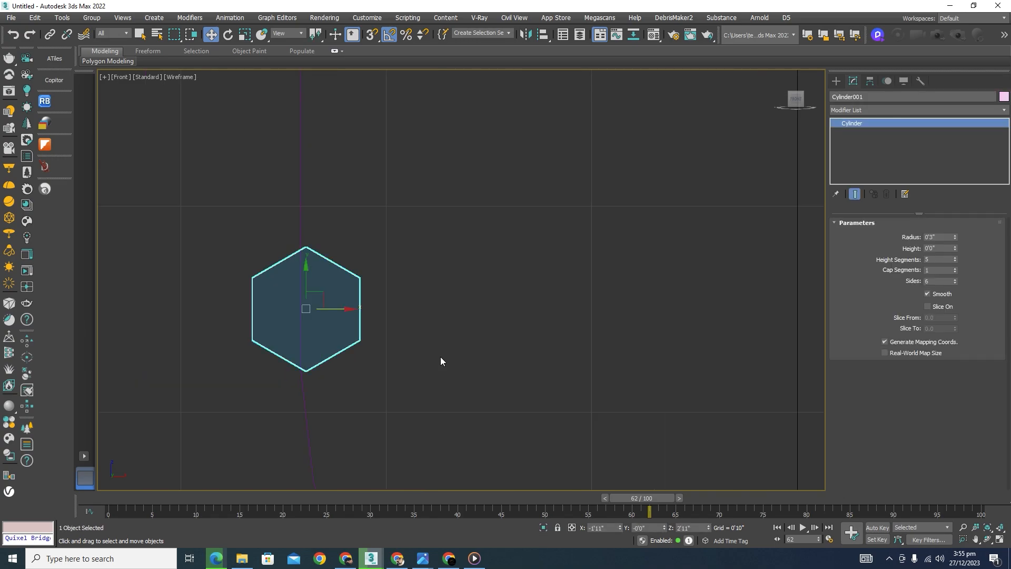
pyautogui.click(544, 527)
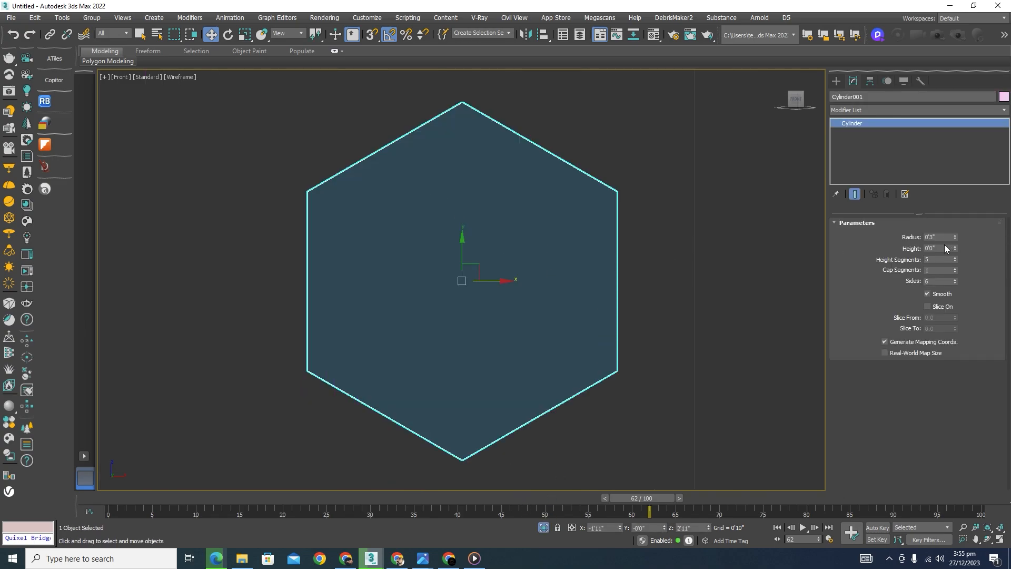
pyautogui.click(927, 248)
pyautogui.write('1')
# Convert the isolated hexagon to an Editable Poly
pyautogui.keyDown('alt'); pyautogui.moveTo(580, 248); pyautogui.dragTo(604, 284, button='middle'); pyautogui.keyUp('alt')
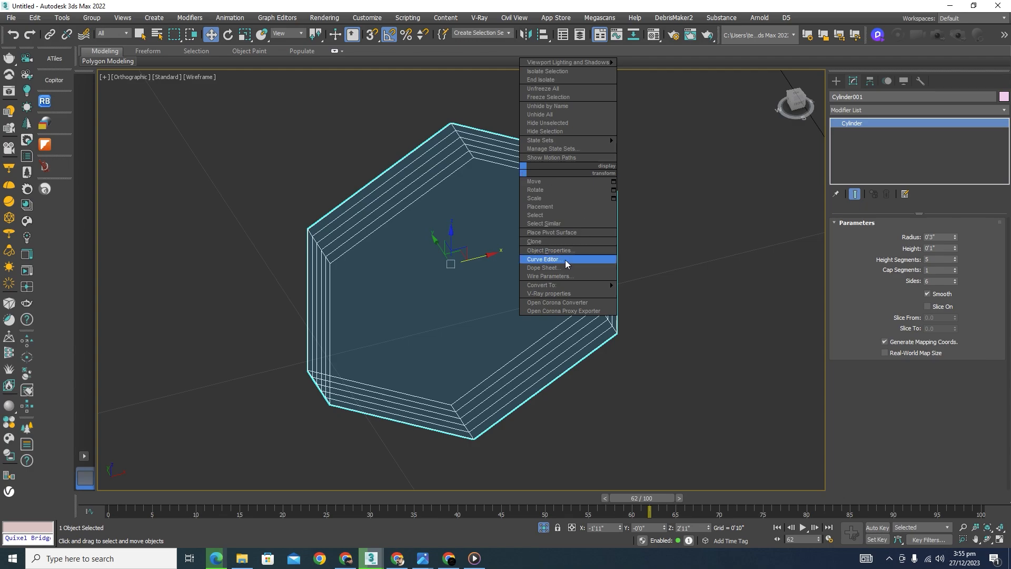
pyautogui.moveTo(563, 285)
pyautogui.click(665, 294)
# Delete the hexagon's side and back polygons so only the flat front face is kept, and return to the Front view
pyautogui.keyDown('alt'); pyautogui.moveTo(656, 263); pyautogui.dragTo(650, 276, button='middle'); pyautogui.keyUp('alt')
pyautogui.press('t')
pyautogui.scroll(15, 416, 285)
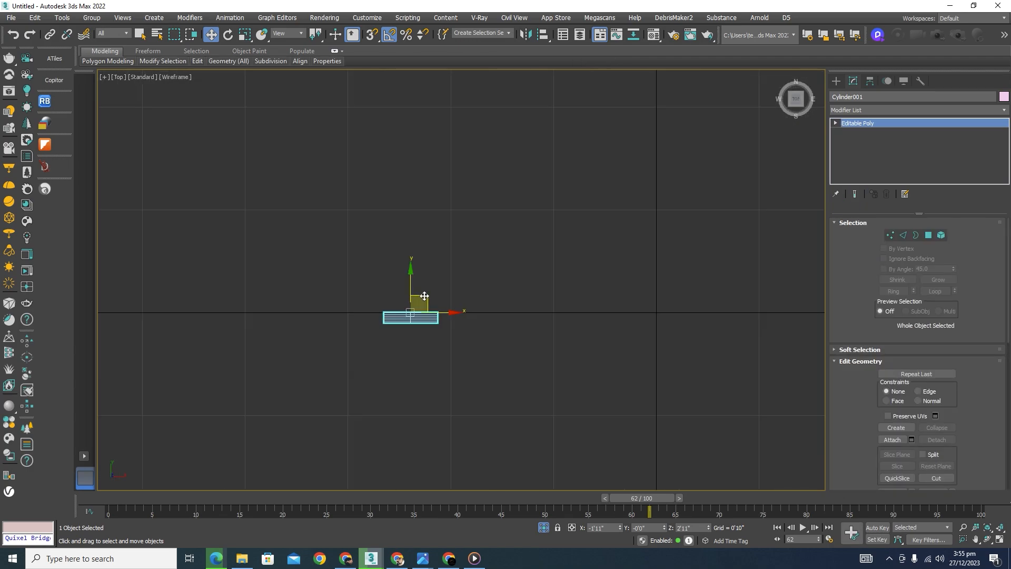
pyautogui.click(929, 235)
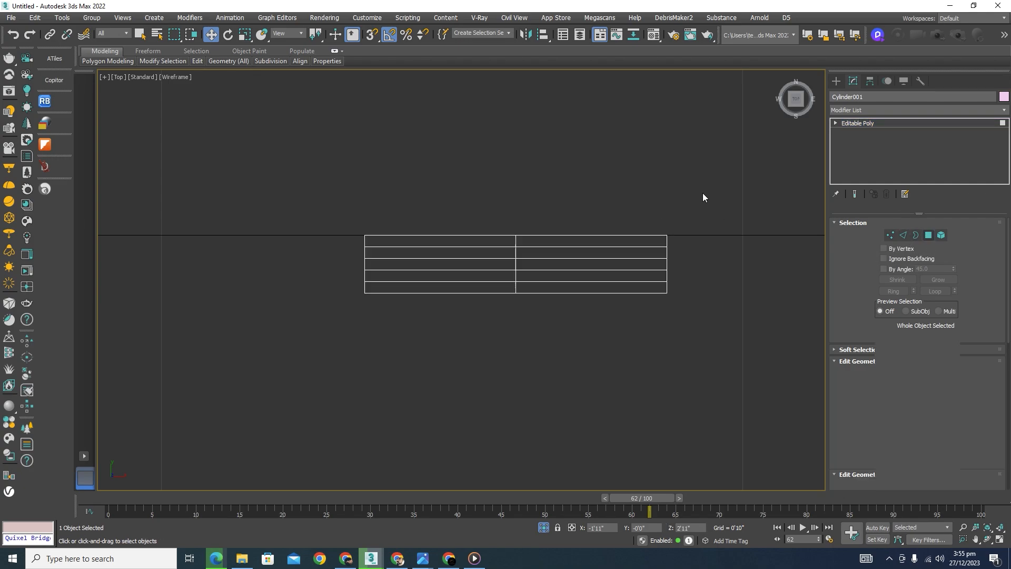
pyautogui.moveTo(715, 179); pyautogui.dragTo(335, 287)
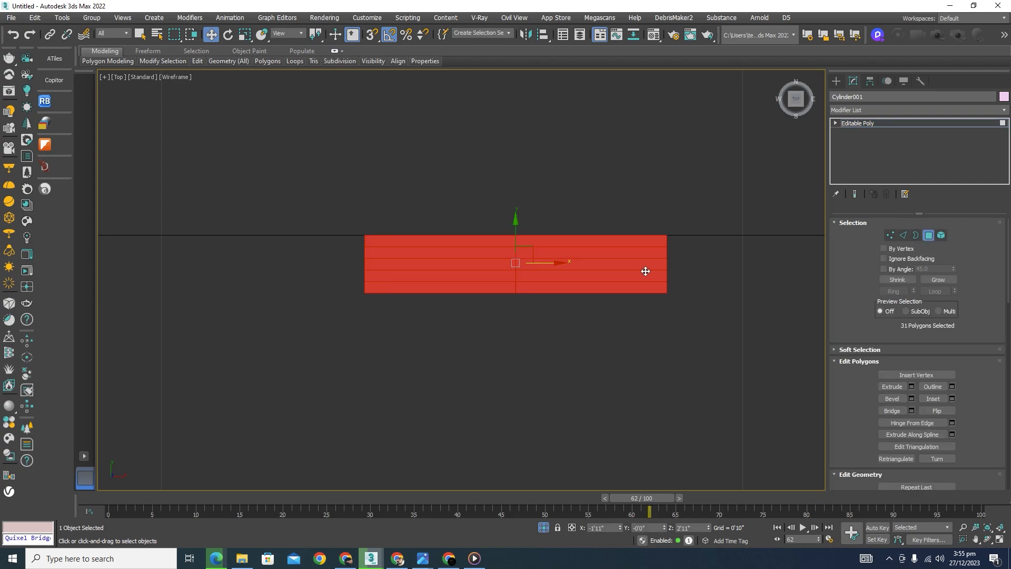
pyautogui.moveTo(645, 270)
pyautogui.keyDown('alt'); pyautogui.mouseDown(button='middle')
pyautogui.moveTo(666, 275)
pyautogui.moveTo(684, 227)
pyautogui.mouseUp(button='middle'); pyautogui.keyUp('alt')
pyautogui.press('F3')
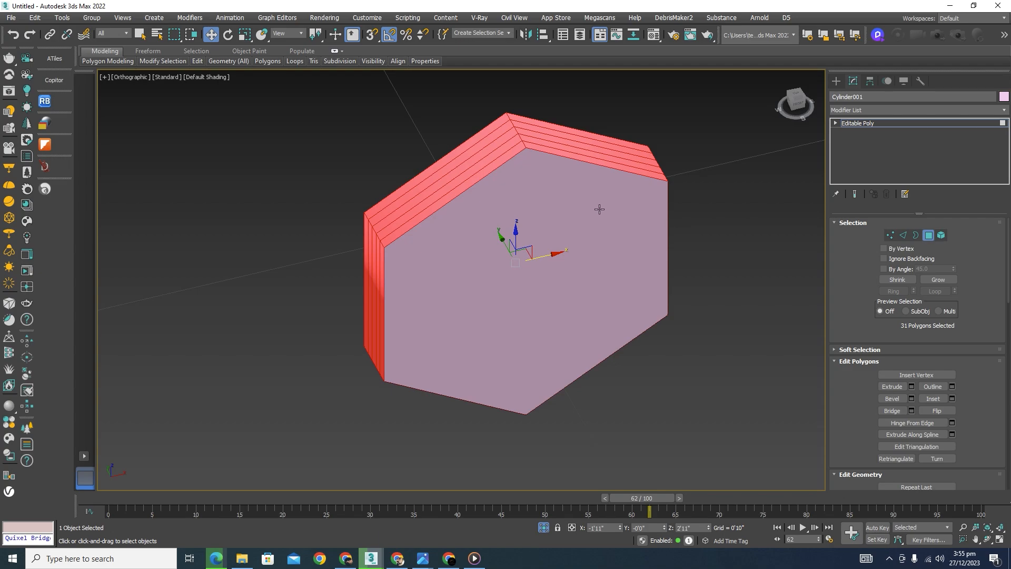
pyautogui.press('Delete')
pyautogui.press('f')
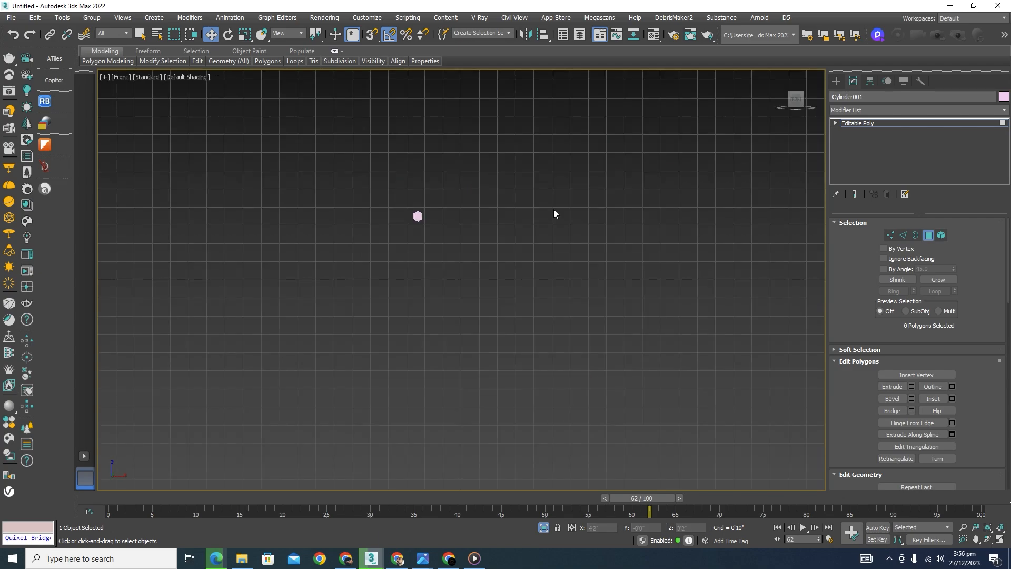
pyautogui.press('z')
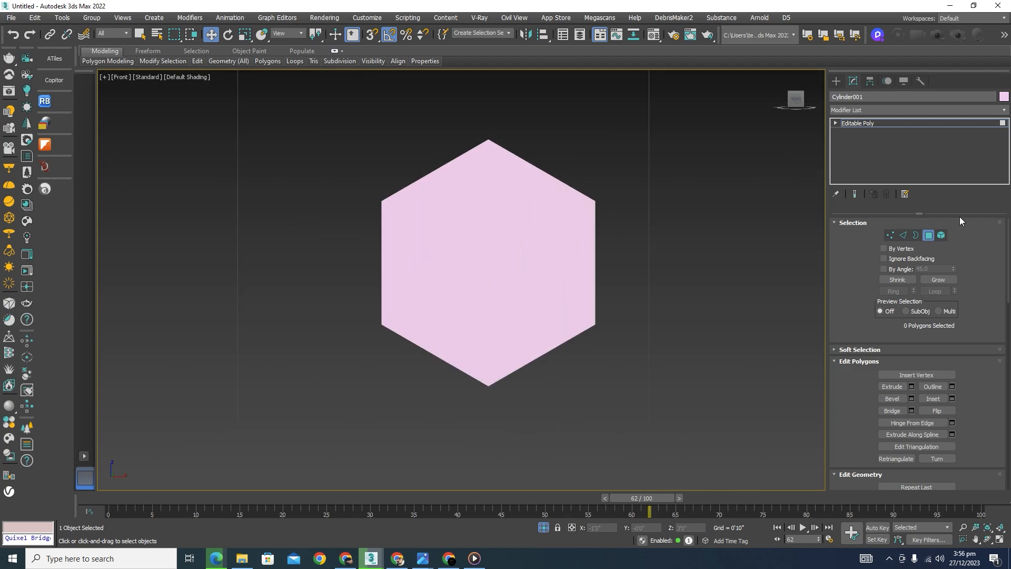
pyautogui.click(930, 235)
pyautogui.press('z')
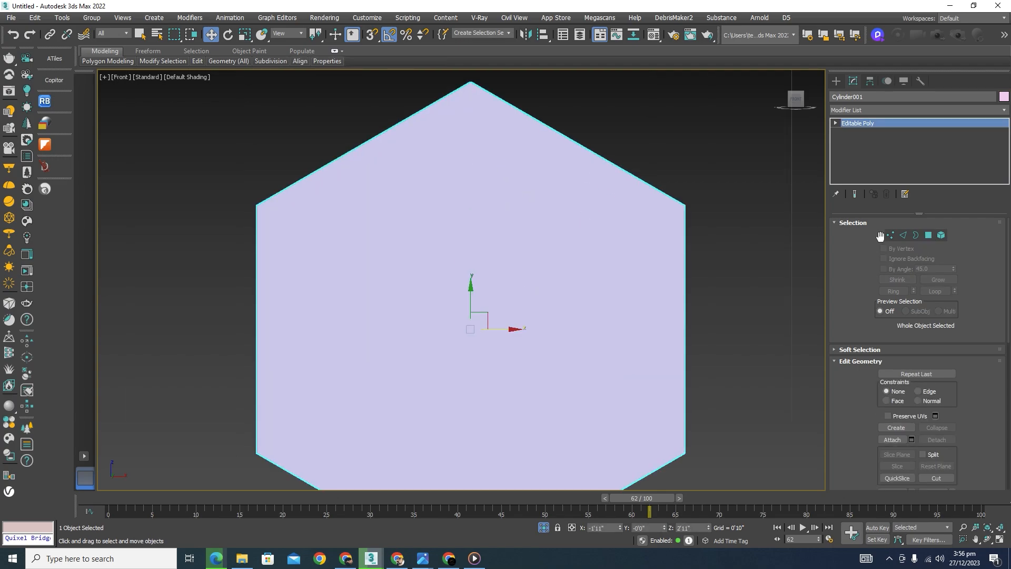
# With vertex snapping on, cut an edge across the hexagon face from its top corner to its bottom corner
pyautogui.click(904, 236)
pyautogui.press('F3')
pyautogui.scroll(-3, 616, 141)
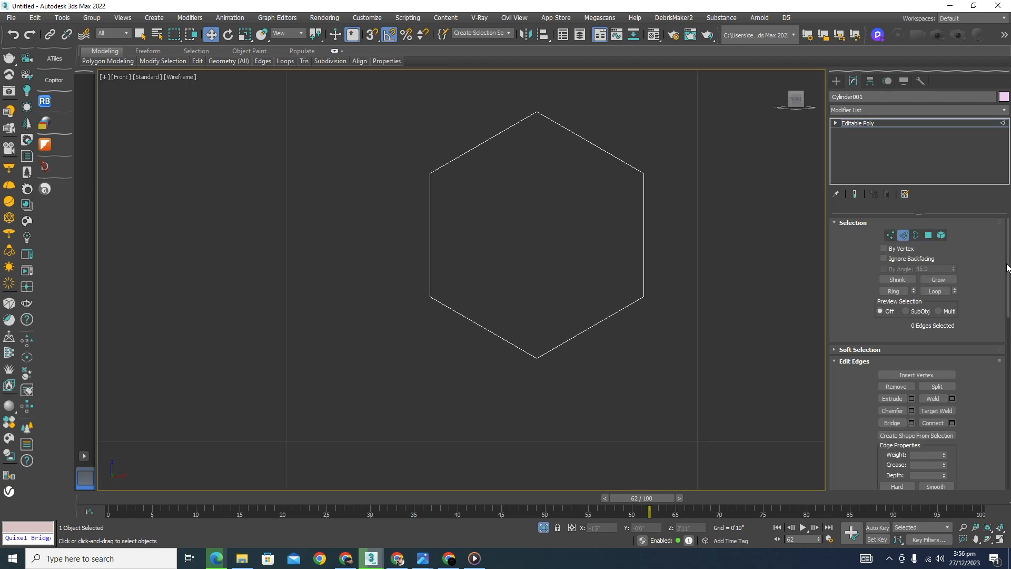
pyautogui.scroll(-2, 1008, 312)
pyautogui.scroll(-5, 1008, 312)
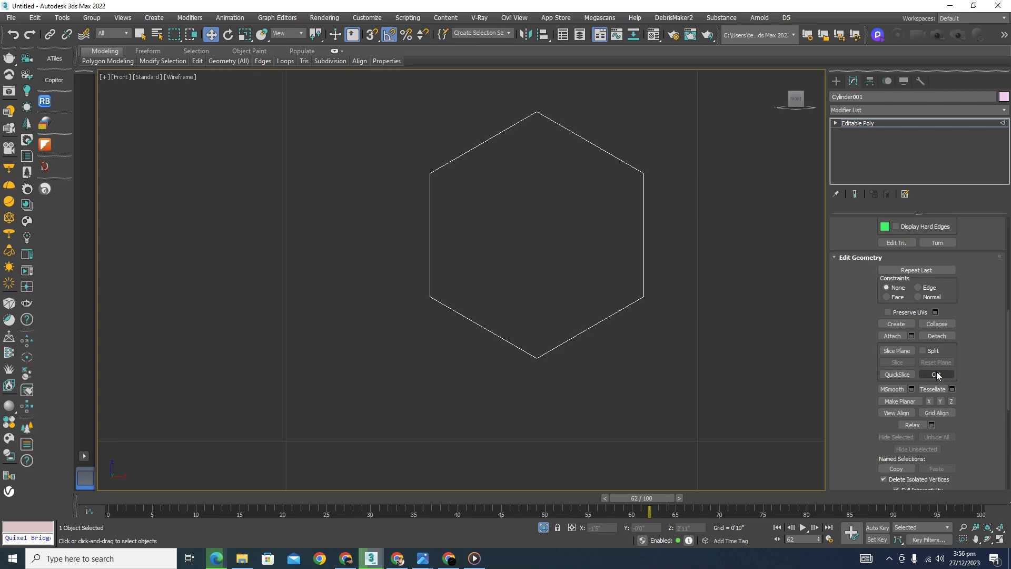
pyautogui.click(937, 375)
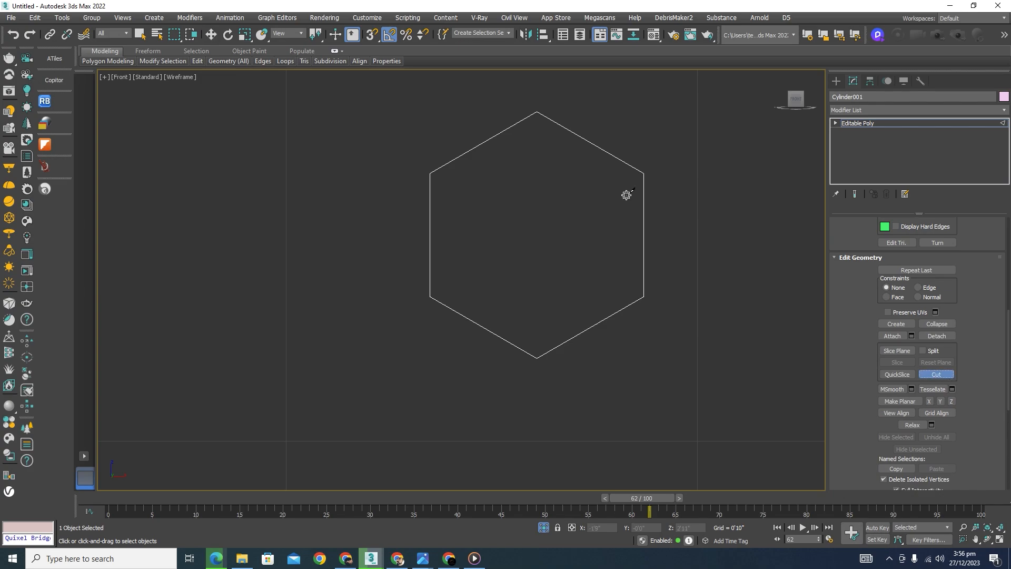
pyautogui.press('s')
pyautogui.click(538, 112)
pyautogui.click(537, 357)
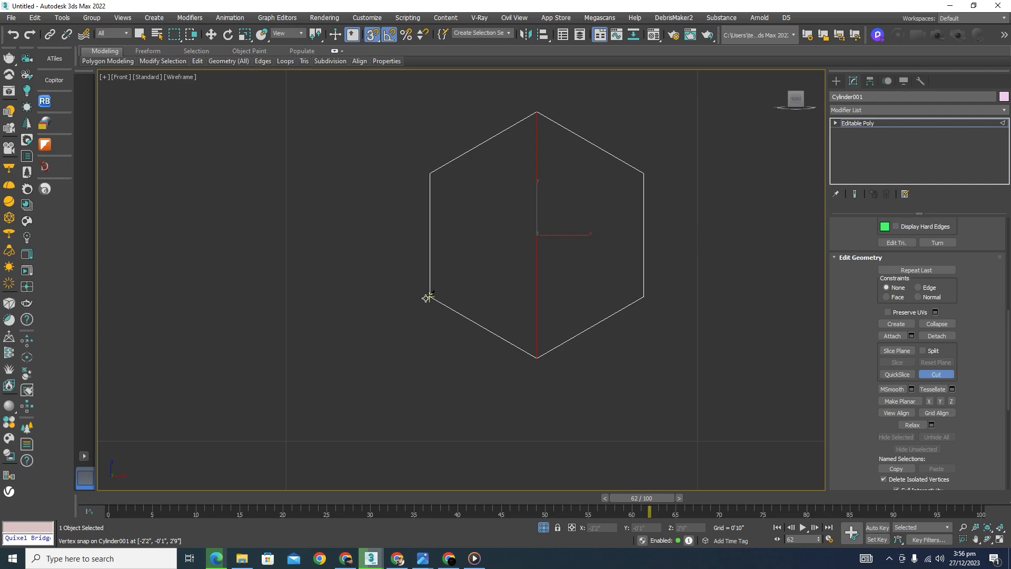
# Cut the other two corner-to-corner diagonals across the hexagon face, dividing it into six triangles
pyautogui.click(430, 297)
pyautogui.click(644, 173)
pyautogui.click(644, 295)
pyautogui.click(431, 174)
pyautogui.press('w')
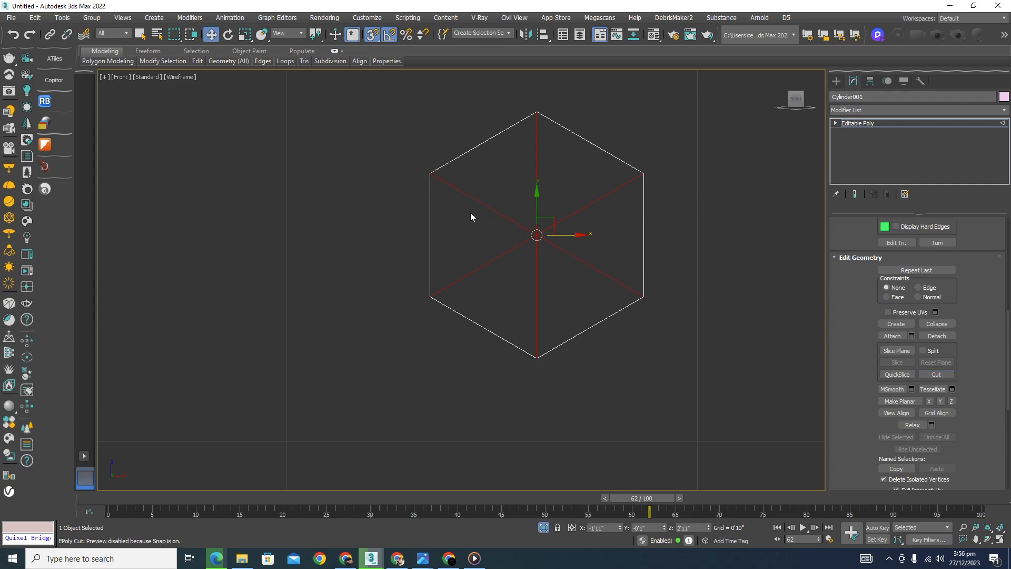
pyautogui.scroll(2, 521, 132)
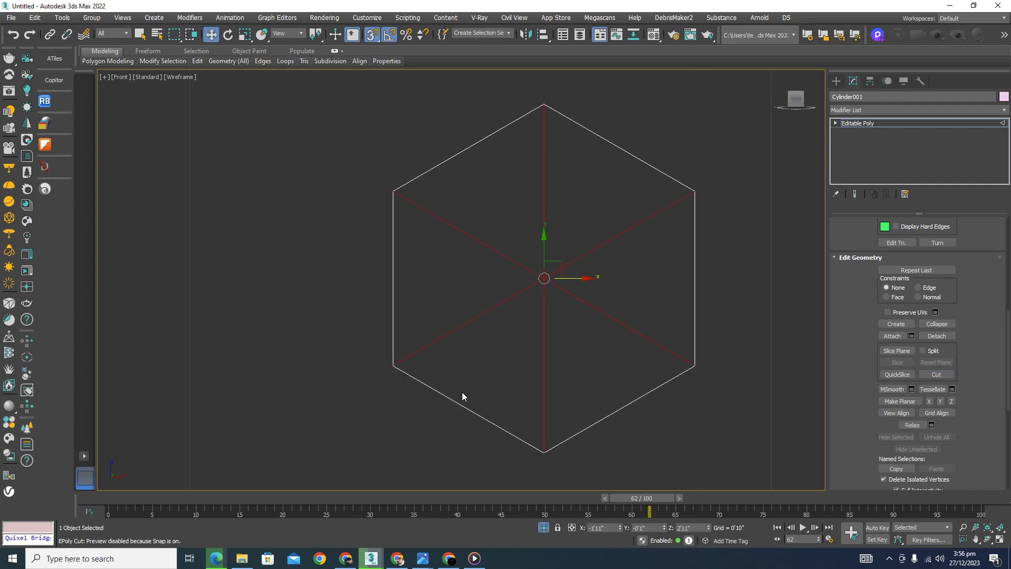
# Switch to the facade reference image in Photos, enlarge the lattice and sketch one cell's three spokes with the Markup pen
pyautogui.moveTo(423, 557)
pyautogui.click(387, 493)
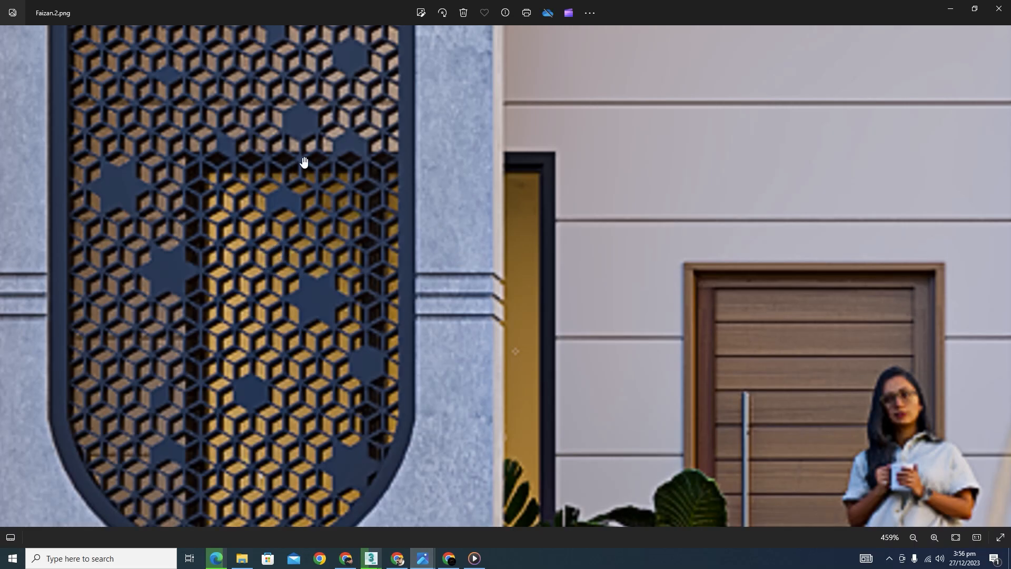
pyautogui.click(420, 13)
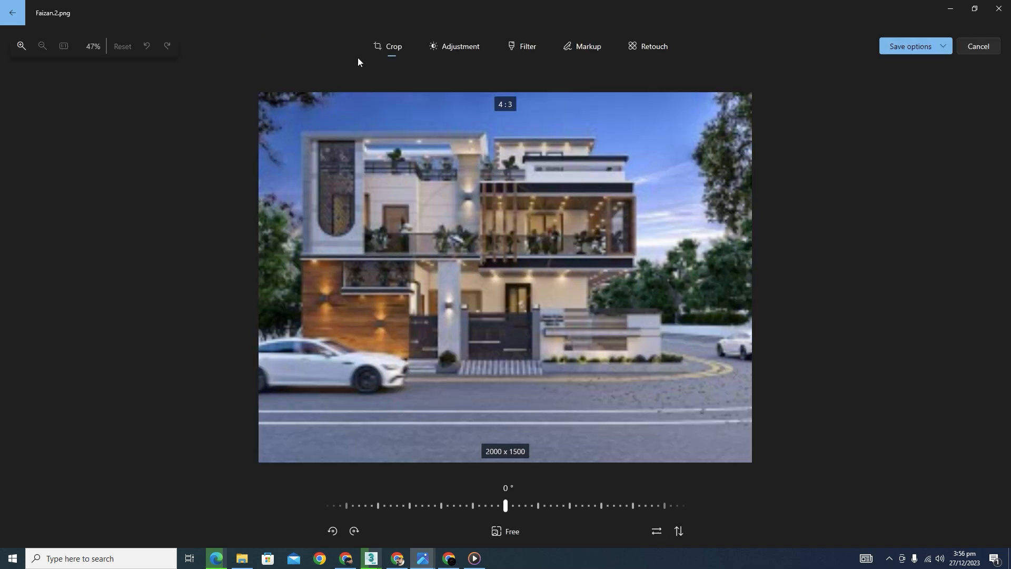
pyautogui.scroll(4, 333, 185)
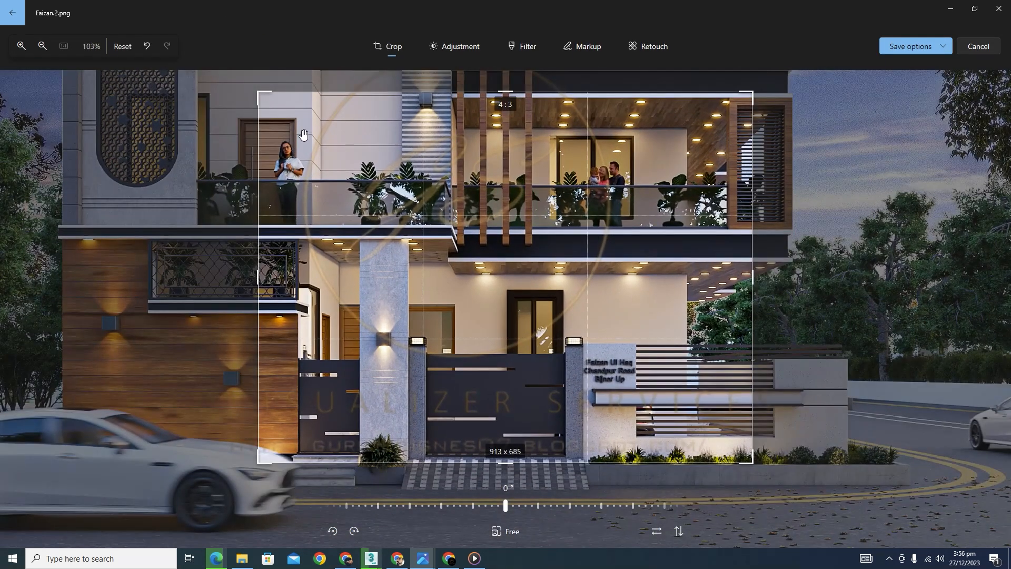
pyautogui.moveTo(306, 134); pyautogui.dragTo(551, 318)
pyautogui.scroll(8, 501, 312)
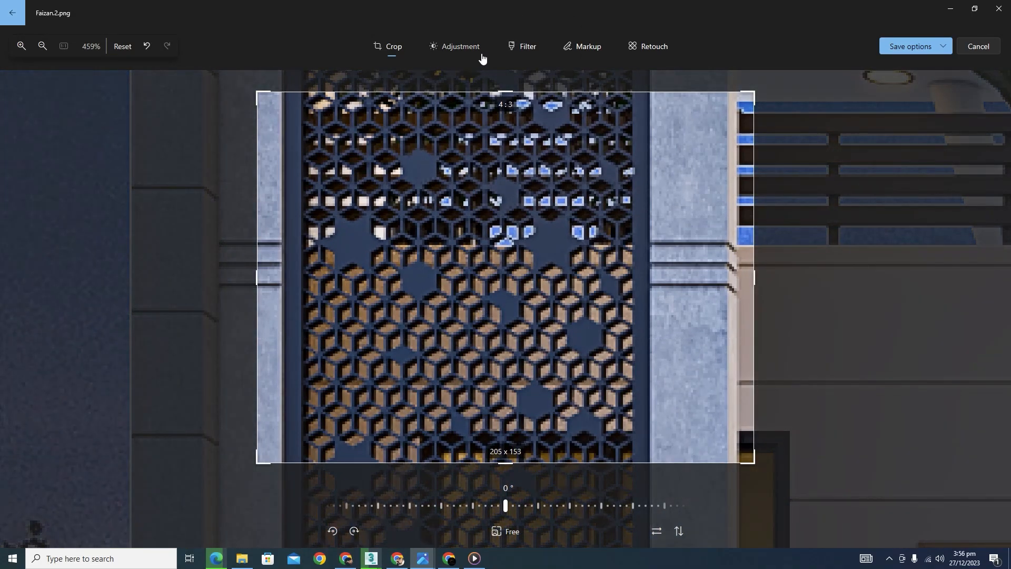
pyautogui.click(583, 47)
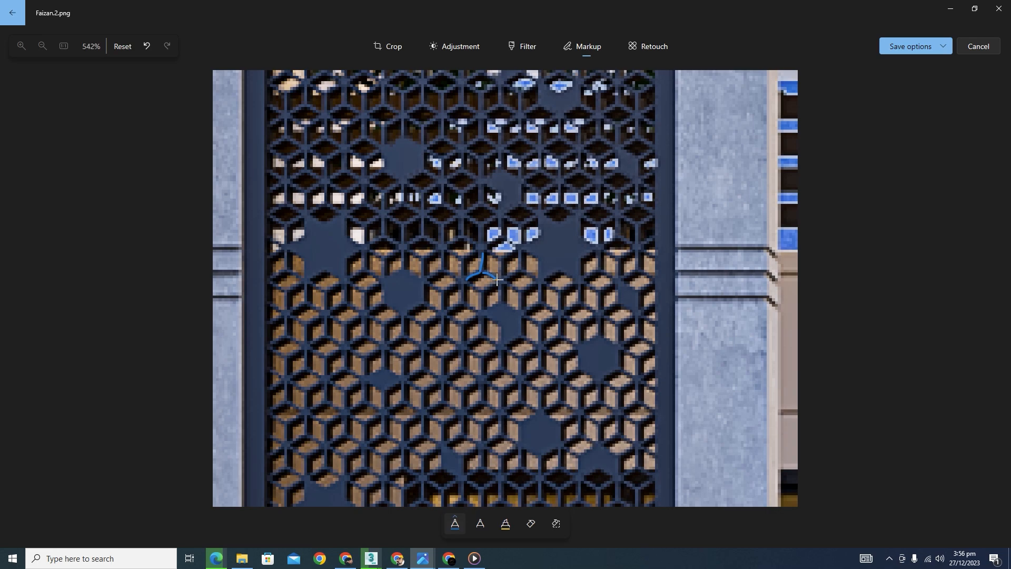
# Return to the untitled 3ds Max scene and remove the hexagon's upper vertical spoke edge, from its centre to the top corner
pyautogui.moveTo(371, 558)
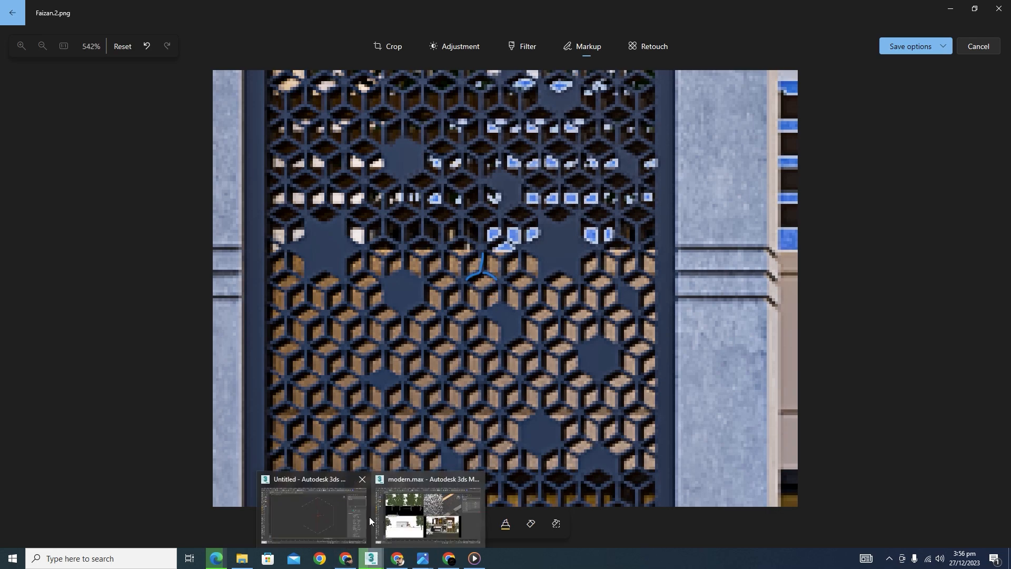
pyautogui.click(368, 517)
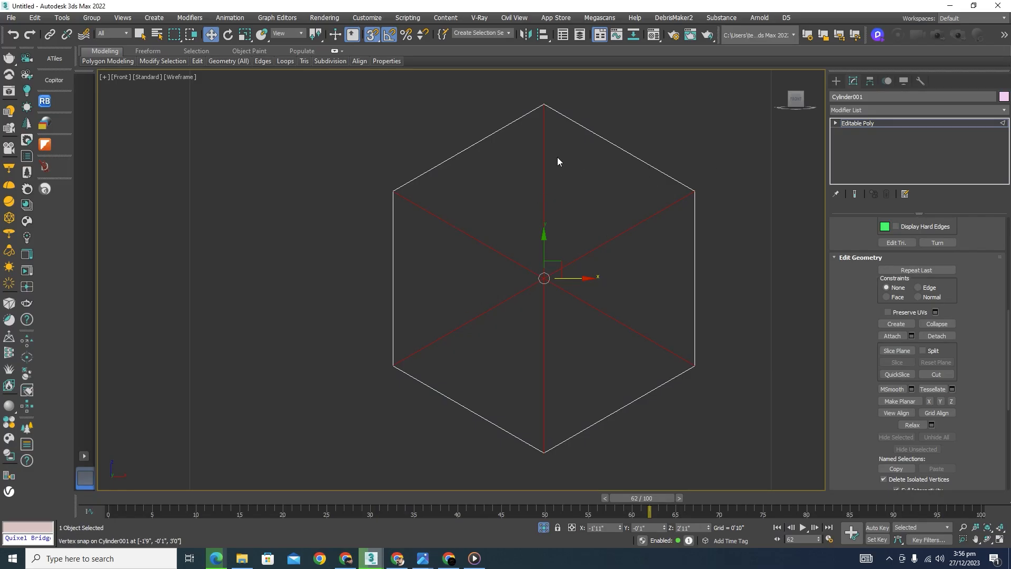
pyautogui.click(837, 123)
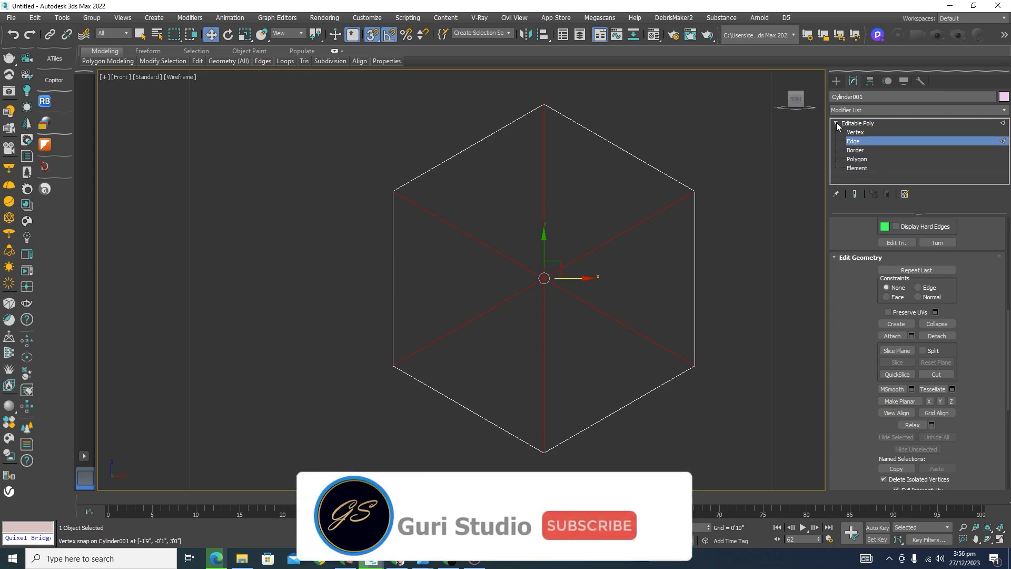
pyautogui.click(855, 133)
pyautogui.click(854, 141)
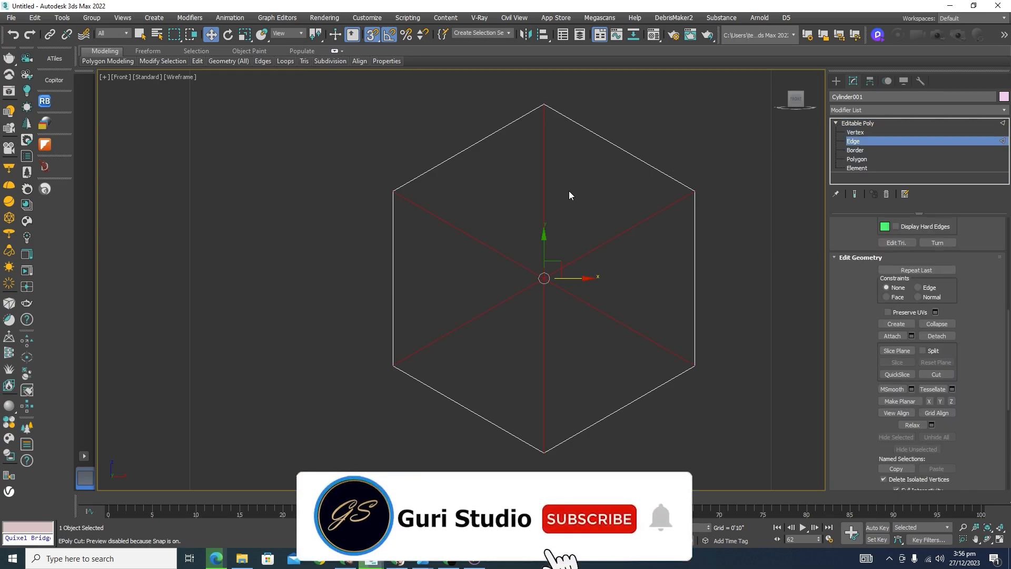
pyautogui.click(545, 191)
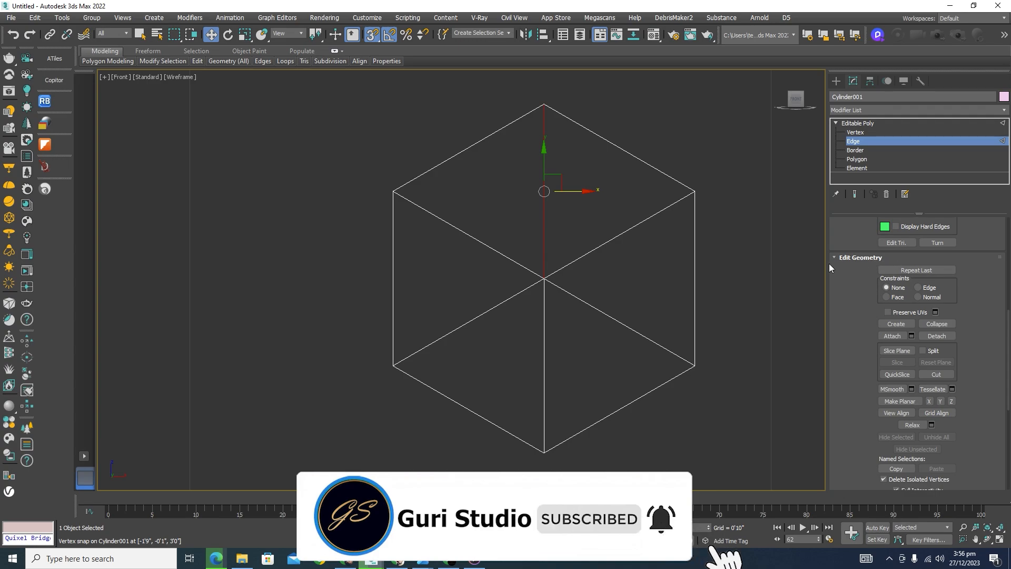
pyautogui.click(646, 308)
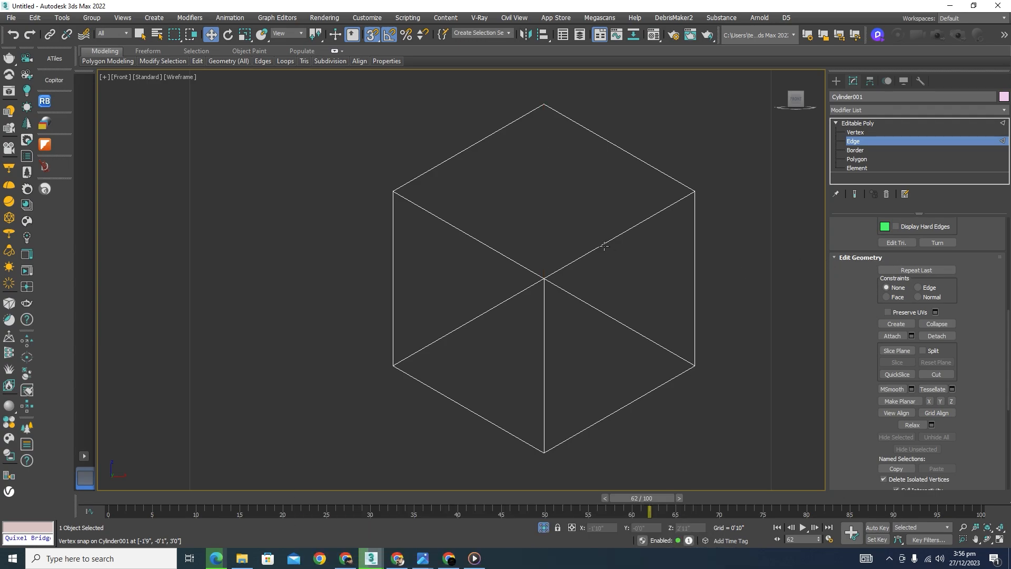
# Remove the hexagon's lower-left and lower-right spoke edges to keep the three-spoke cell, and leave edge editing
pyautogui.hotkey('alt', 'c')
pyautogui.click(530, 286)
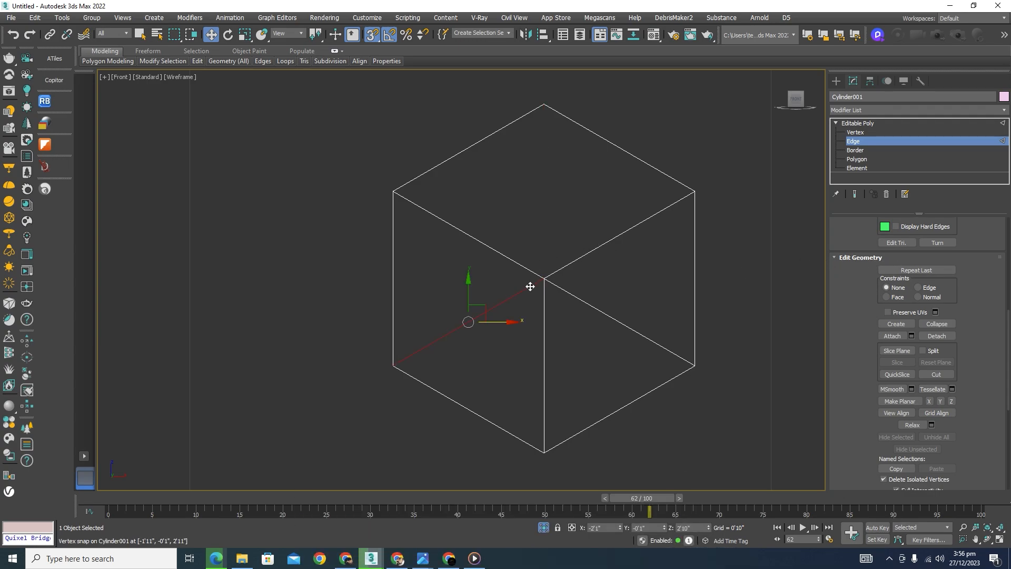
pyautogui.press('BackSpace')
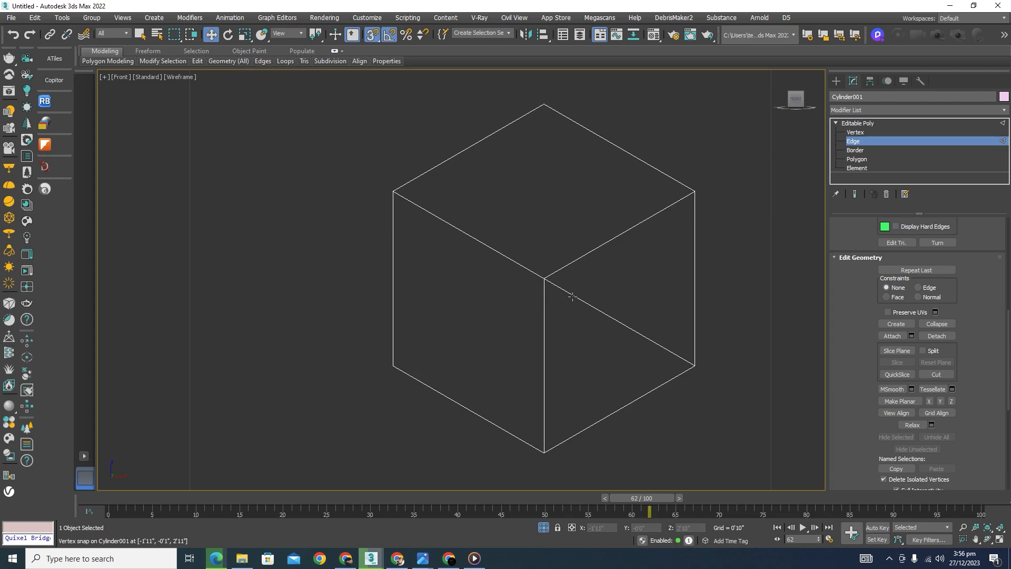
pyautogui.click(573, 297)
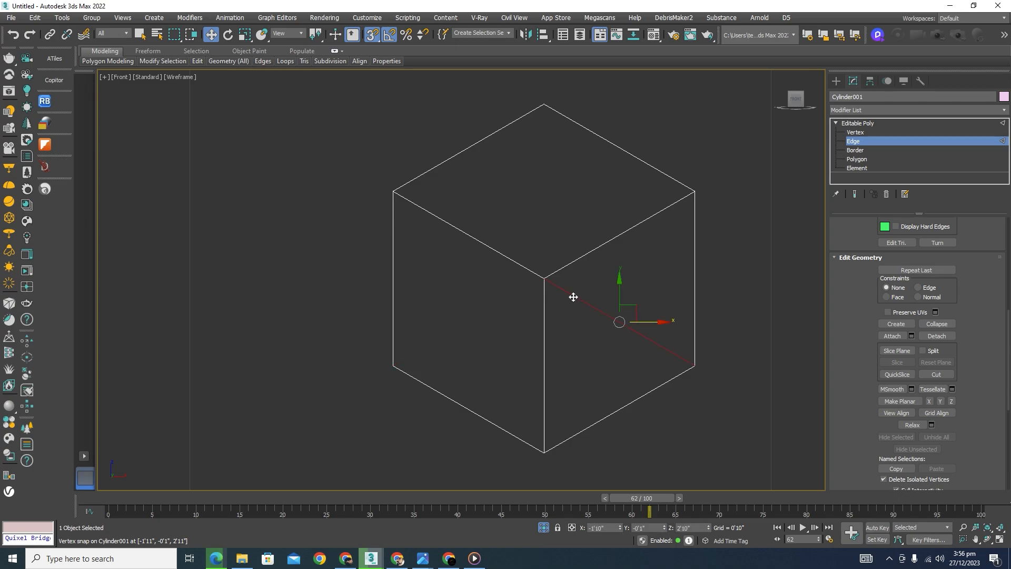
pyautogui.press('BackSpace')
pyautogui.click(848, 141)
# End the isolation of the hexagon cell and shift it horizontally so its centre snaps to the arched opening's left edge
pyautogui.scroll(-3, 474, 184)
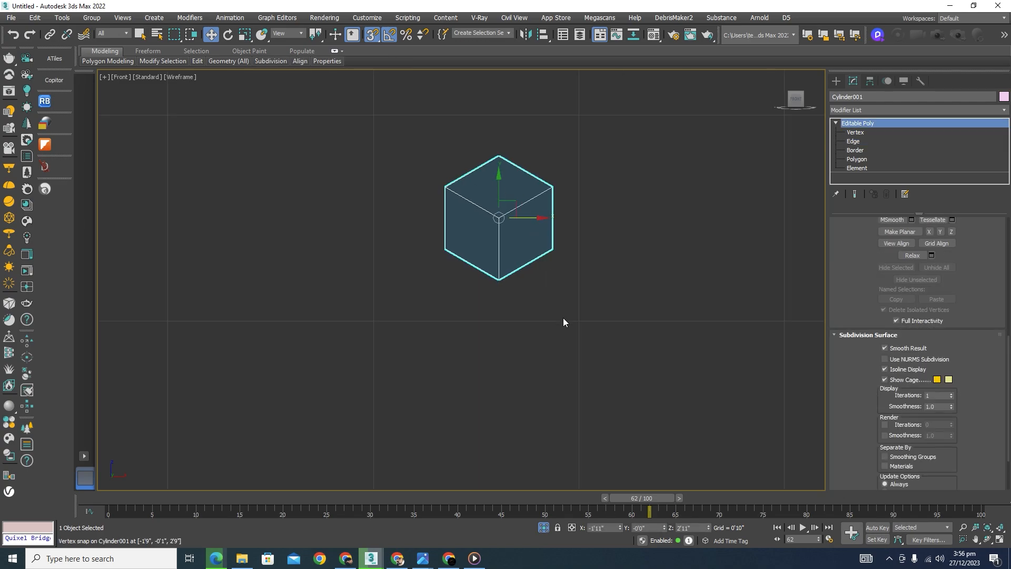
pyautogui.click(563, 339)
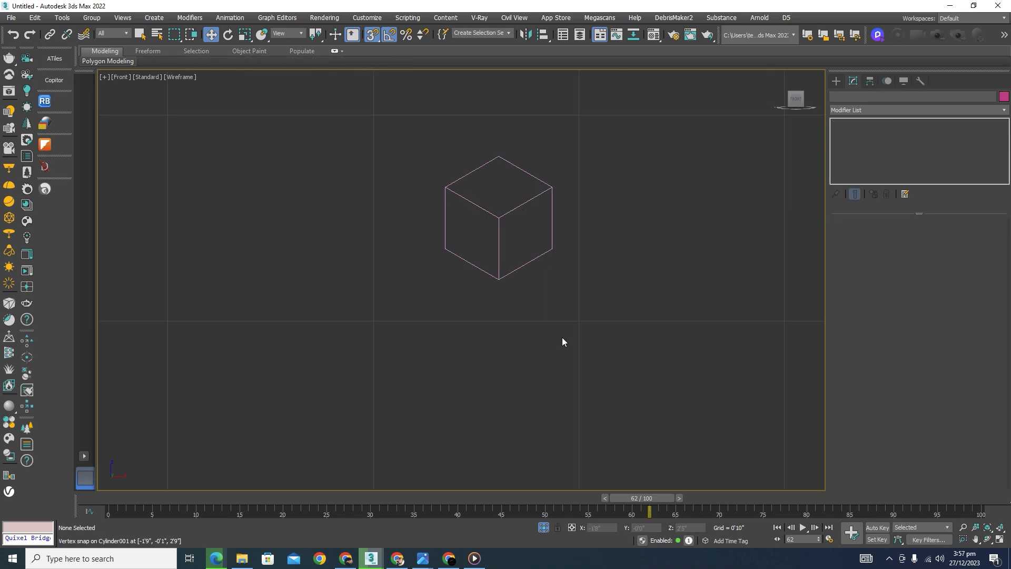
pyautogui.click(527, 203)
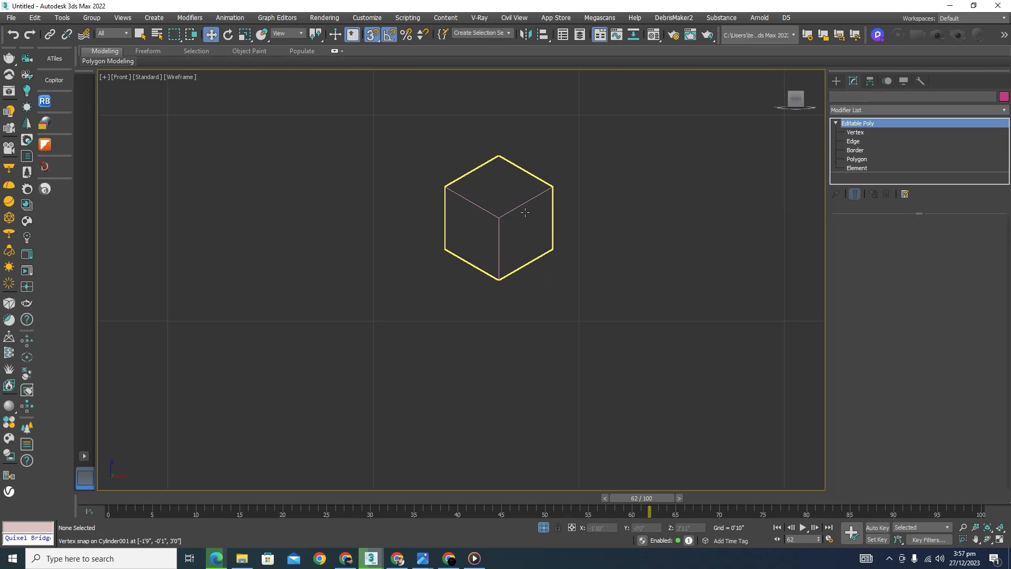
pyautogui.click(543, 528)
pyautogui.scroll(-5, 453, 244)
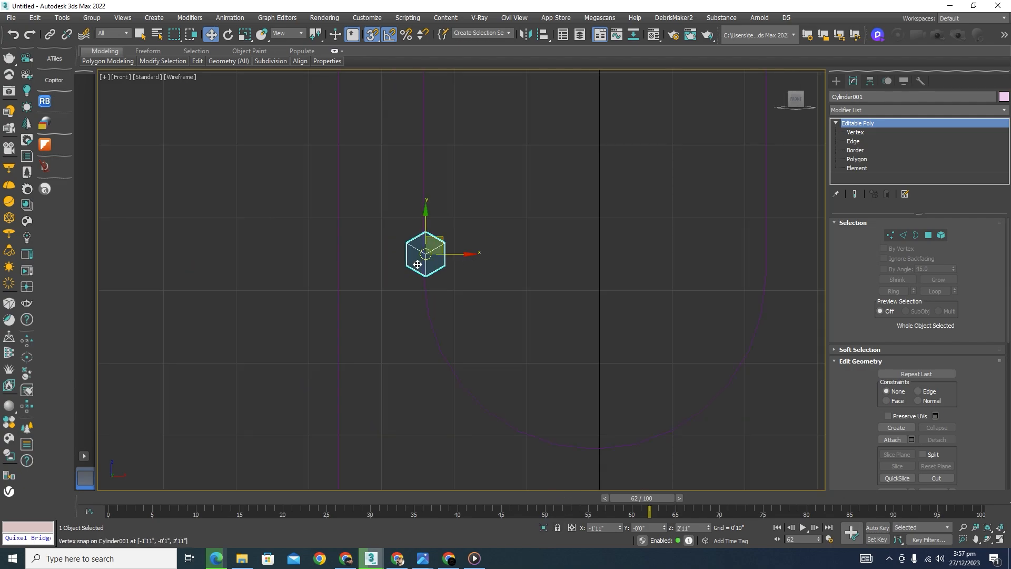
pyautogui.scroll(7, 419, 265)
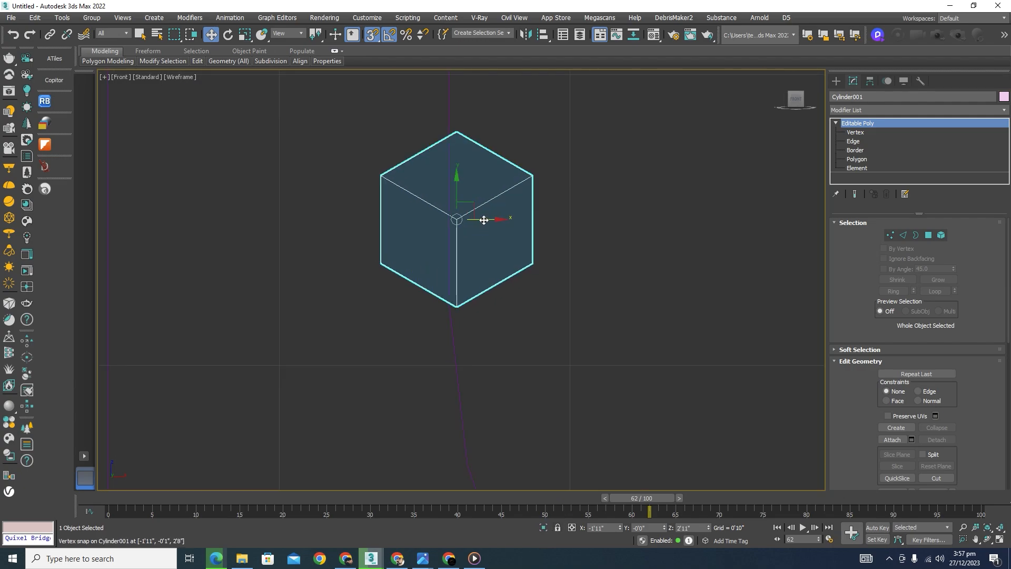
pyautogui.moveTo(483, 220)
pyautogui.mouseDown()
pyautogui.moveTo(518, 311)
pyautogui.moveTo(452, 306)
pyautogui.mouseUp()
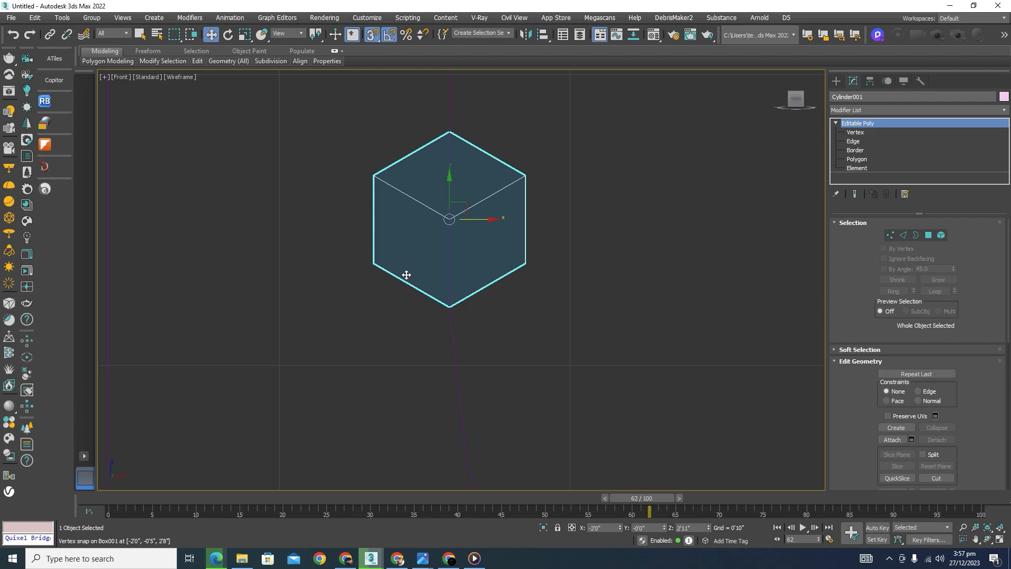
# Clone the cell into a corner-snapped row with 14 copies toward the right, and delete the three end cells
pyautogui.keyDown('shift'); pyautogui.moveTo(375, 263); pyautogui.dragTo(523, 263); pyautogui.keyUp('shift')
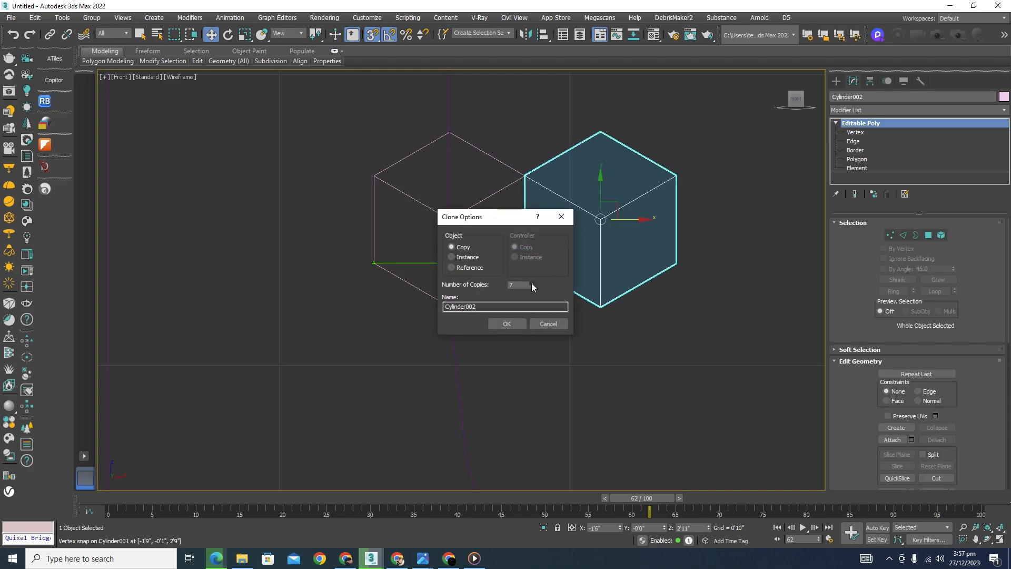
pyautogui.click(512, 324)
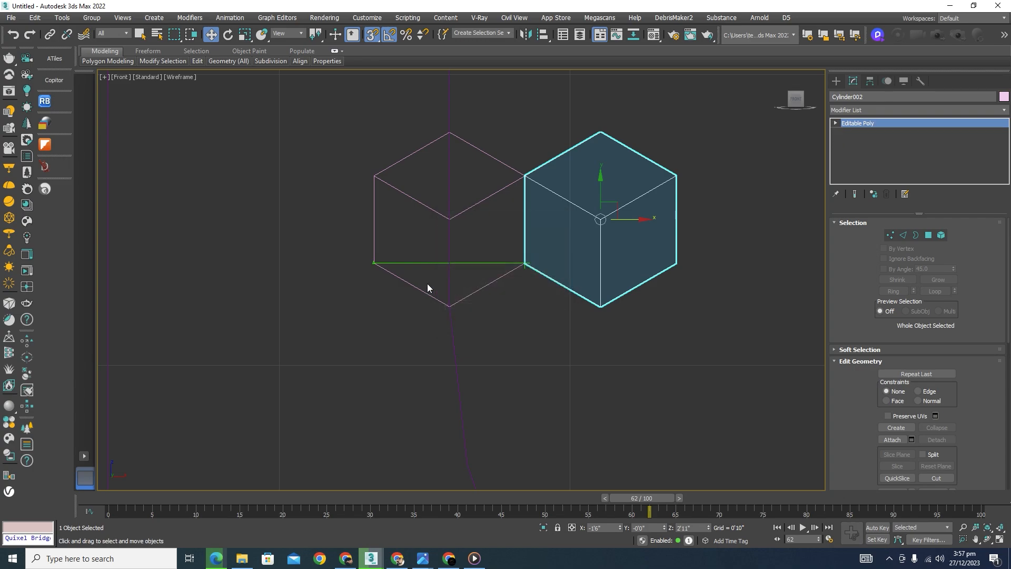
pyautogui.scroll(-3, 399, 248)
pyautogui.scroll(-5, 399, 248)
pyautogui.scroll(4, 478, 245)
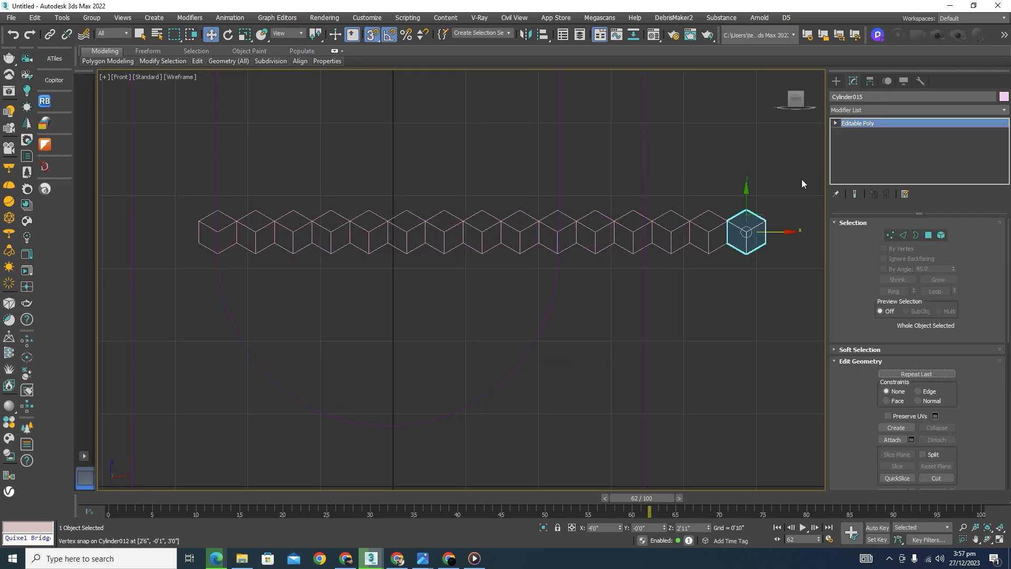
pyautogui.moveTo(674, 260); pyautogui.dragTo(673, 259)
pyautogui.press('Delete')
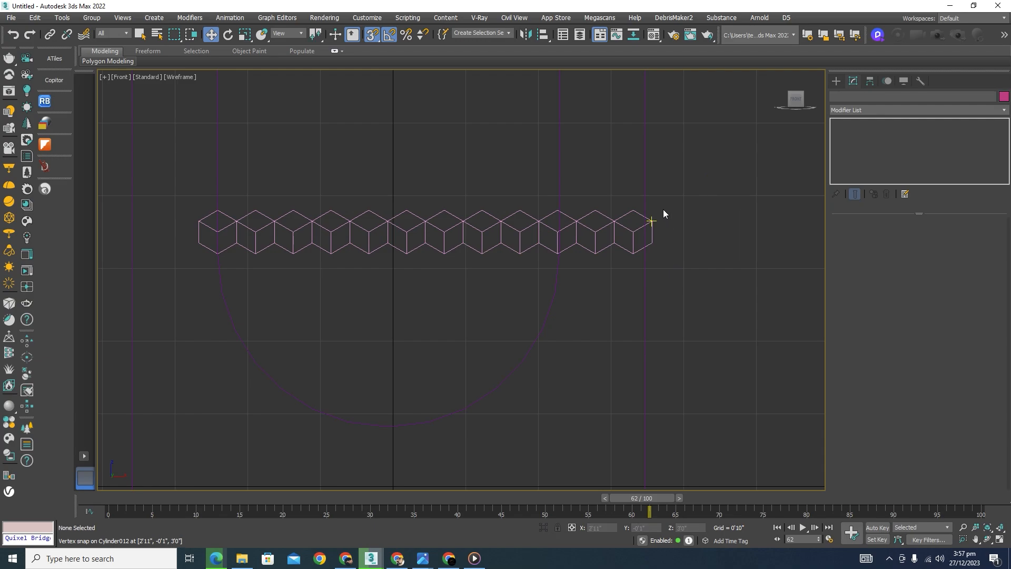
pyautogui.moveTo(577, 275); pyautogui.dragTo(578, 280)
pyautogui.press('Delete')
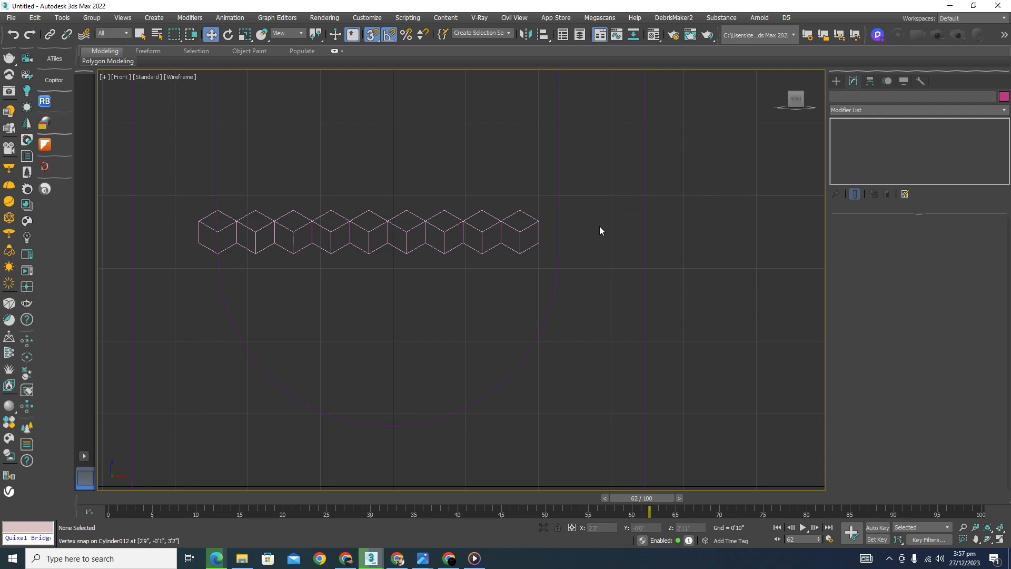
pyautogui.hotkey('ctrl', 'z')
# Delete the two cells beyond the opening's right edge, keeping a row of ten
pyautogui.scroll(3, 624, 206)
pyautogui.moveTo(627, 179); pyautogui.dragTo(551, 322)
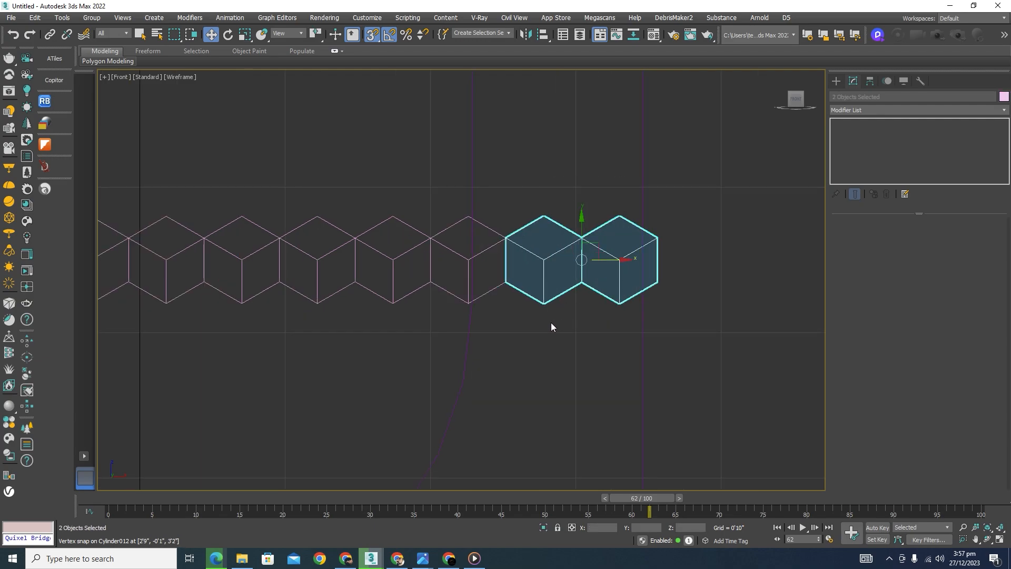
pyautogui.press('Delete')
pyautogui.scroll(-3, 569, 190)
pyautogui.scroll(3, 559, 247)
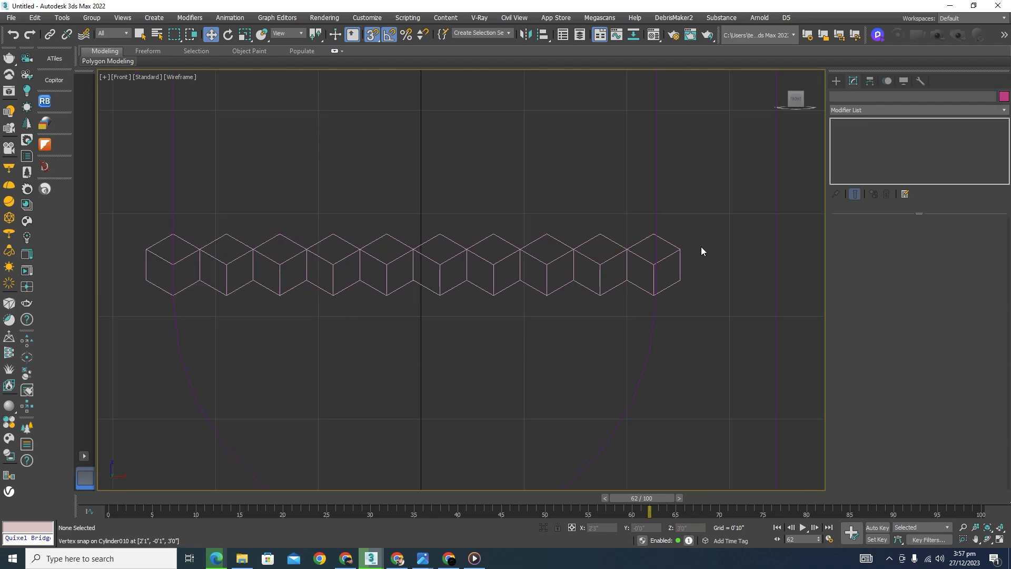
# Copy the leftmost cell once and snap the copy above the row, nested between the first two cells
pyautogui.scroll(-3, 641, 228)
pyautogui.scroll(3, 458, 244)
pyautogui.click(427, 262)
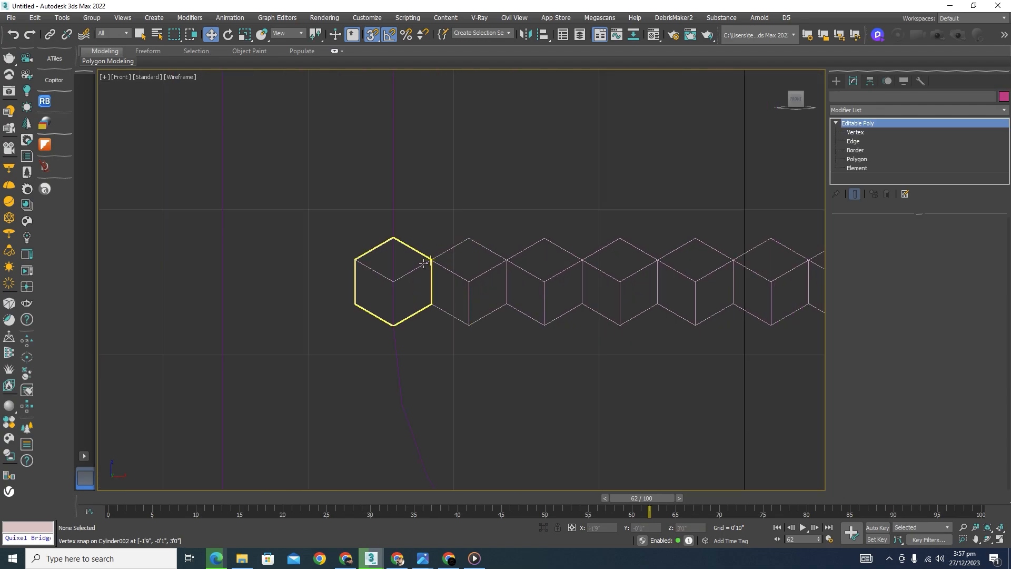
pyautogui.moveTo(394, 268)
pyautogui.mouseDown()
pyautogui.moveTo(426, 166)
pyautogui.moveTo(506, 198)
pyautogui.moveTo(504, 248)
pyautogui.mouseUp()
pyautogui.click(504, 323)
pyautogui.scroll(3, 408, 167)
pyautogui.moveTo(459, 329); pyautogui.dragTo(454, 350)
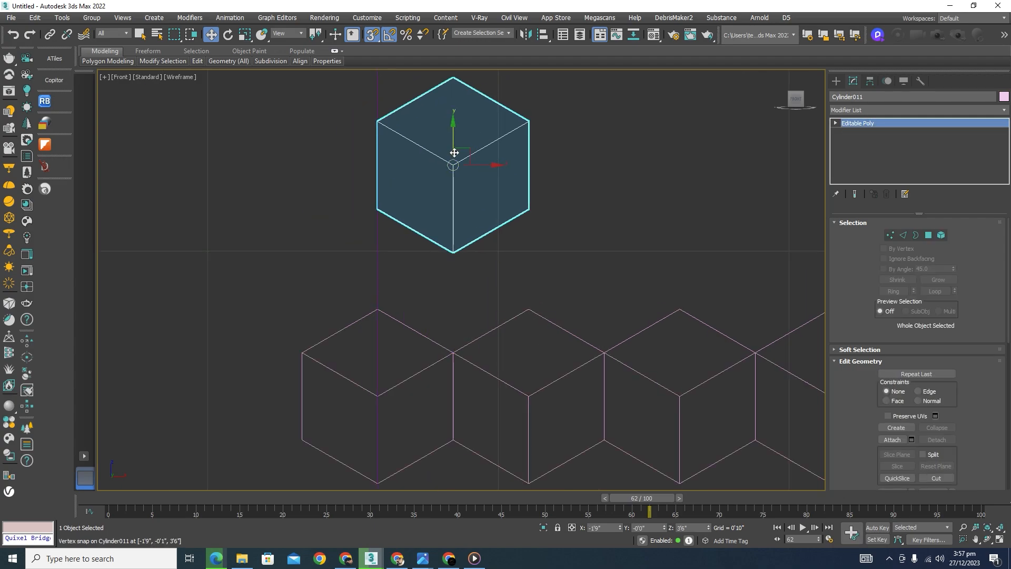
pyautogui.moveTo(453, 149); pyautogui.dragTo(458, 126)
pyautogui.hotkey('ctrl', 'z')
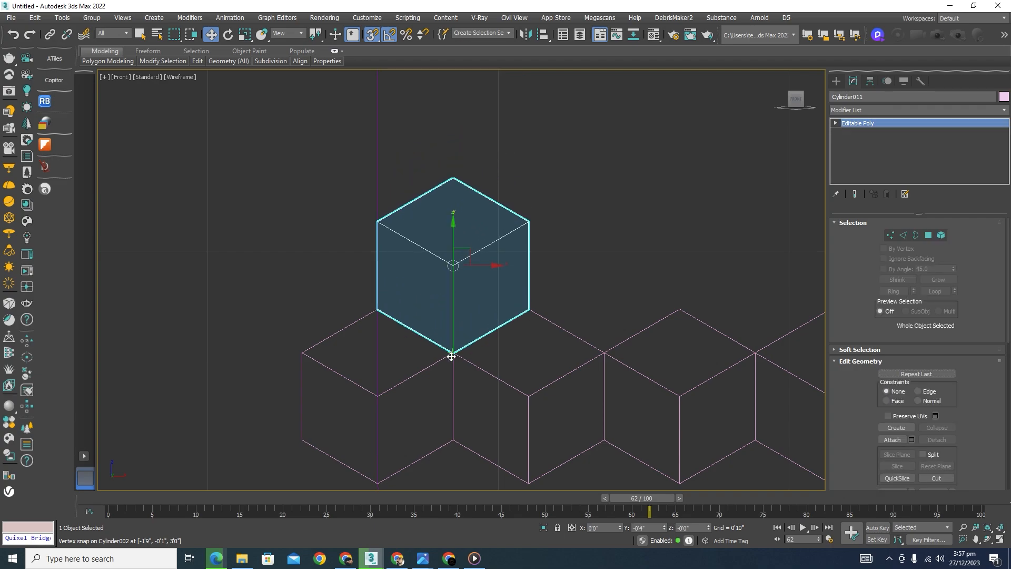
# Copy the second-row cell once and snap the copy directly beside it, above the second and third cells of the lower row
pyautogui.keyDown('shift'); pyautogui.moveTo(479, 267); pyautogui.dragTo(486, 298); pyautogui.keyUp('shift')
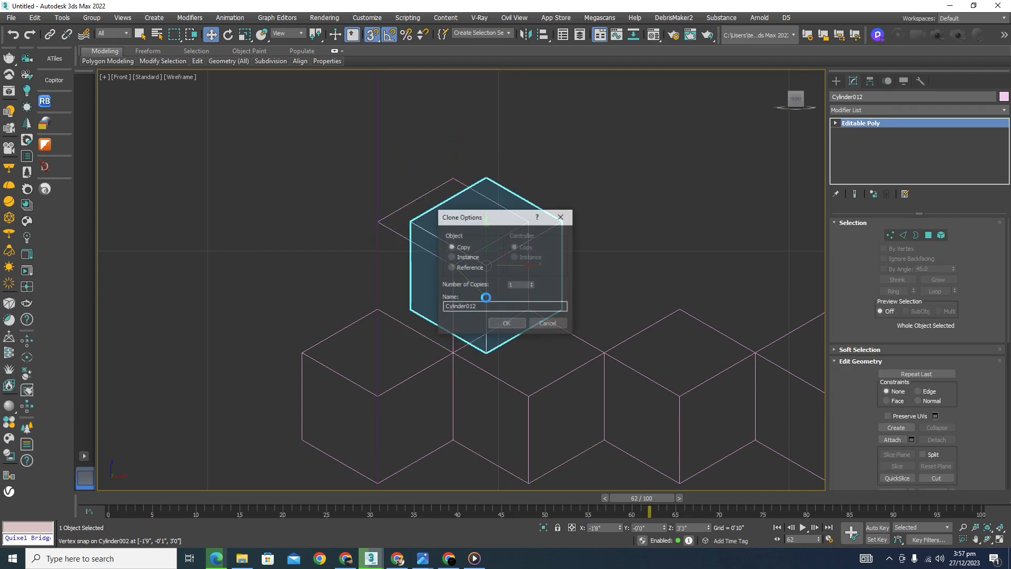
pyautogui.click(507, 323)
pyautogui.moveTo(486, 352); pyautogui.dragTo(587, 348)
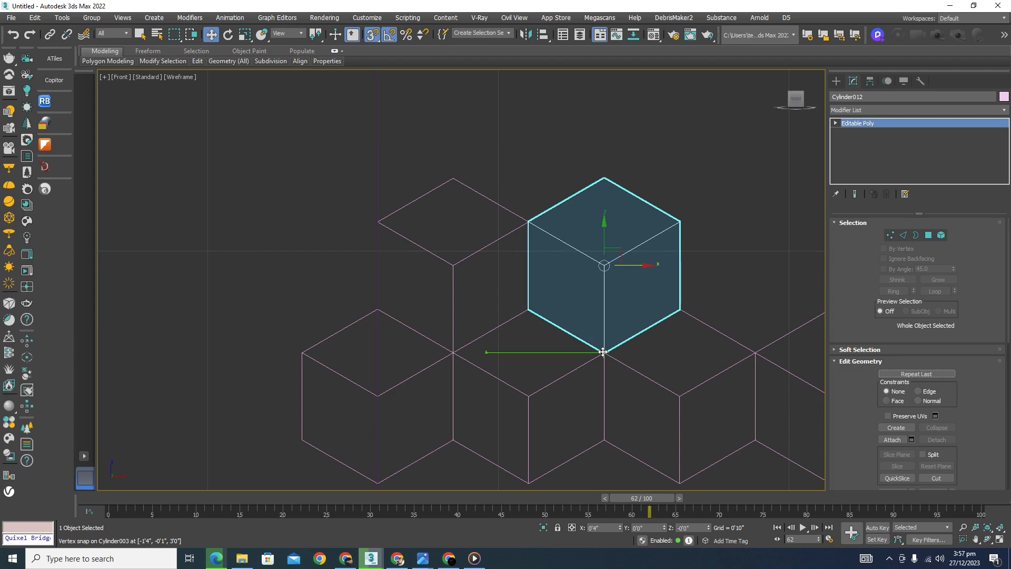
pyautogui.scroll(-4, 612, 245)
# Select the two second-row cells and clone the pair with five snapped copies toward the right
pyautogui.moveTo(435, 262); pyautogui.dragTo(440, 277)
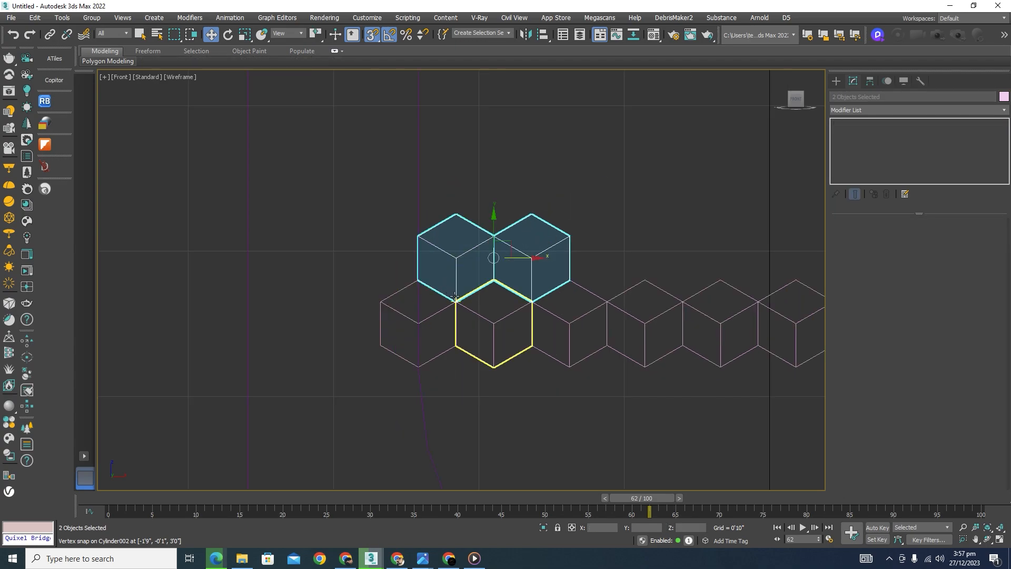
pyautogui.moveTo(512, 259); pyautogui.dragTo(426, 238)
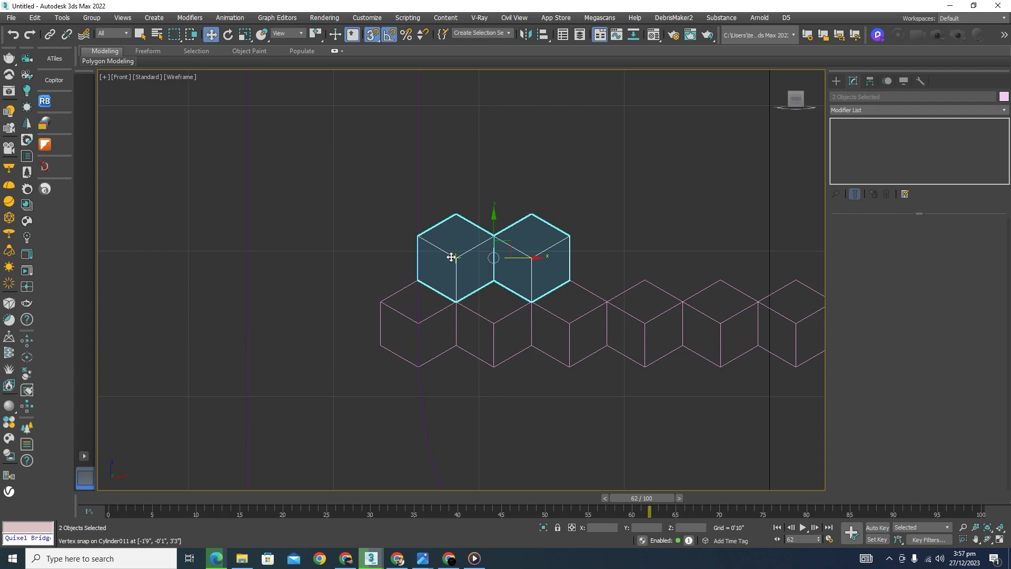
pyautogui.moveTo(456, 288)
pyautogui.mouseDown()
pyautogui.moveTo(562, 289)
pyautogui.moveTo(606, 301)
pyautogui.mouseUp()
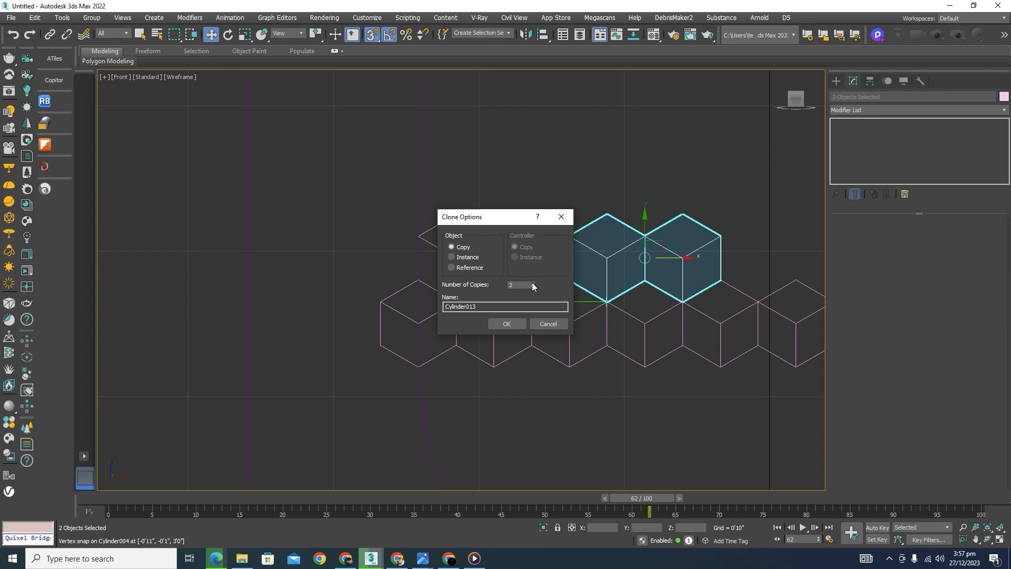
pyautogui.click(506, 324)
pyautogui.scroll(-5, 451, 216)
pyautogui.scroll(3, 467, 241)
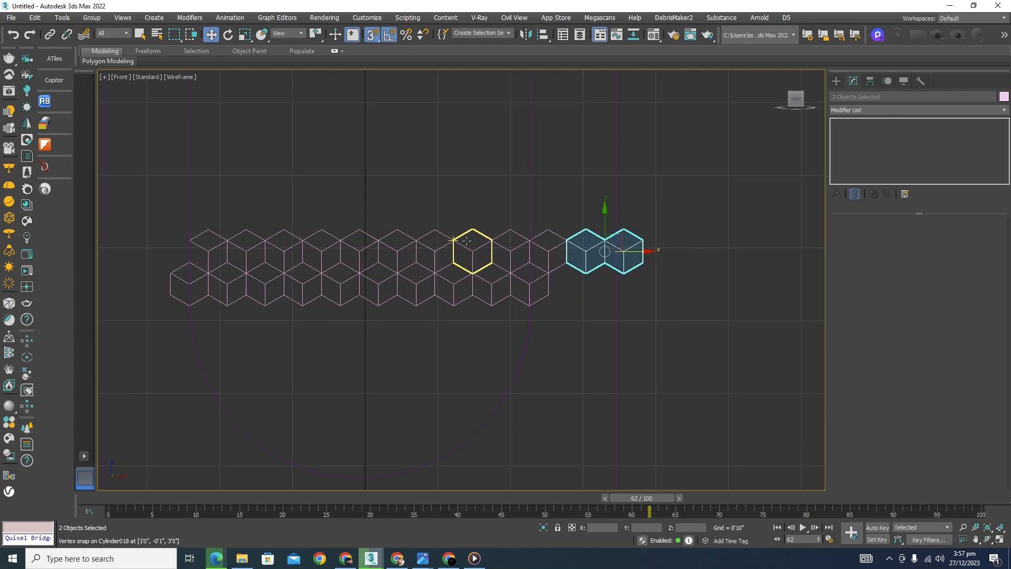
# Delete the three surplus second-row cells past the opening's right edge, keeping nine in that row
pyautogui.scroll(3, 408, 237)
pyautogui.moveTo(639, 257); pyautogui.dragTo(565, 257)
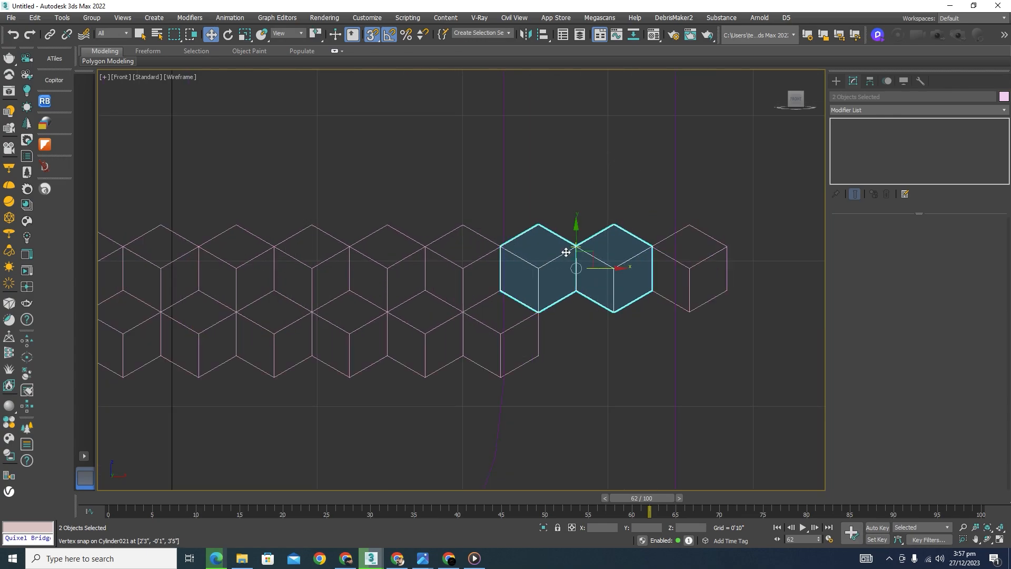
pyautogui.press('Delete')
pyautogui.moveTo(734, 204); pyautogui.dragTo(703, 260)
pyautogui.press('Delete')
pyautogui.scroll(-4, 730, 242)
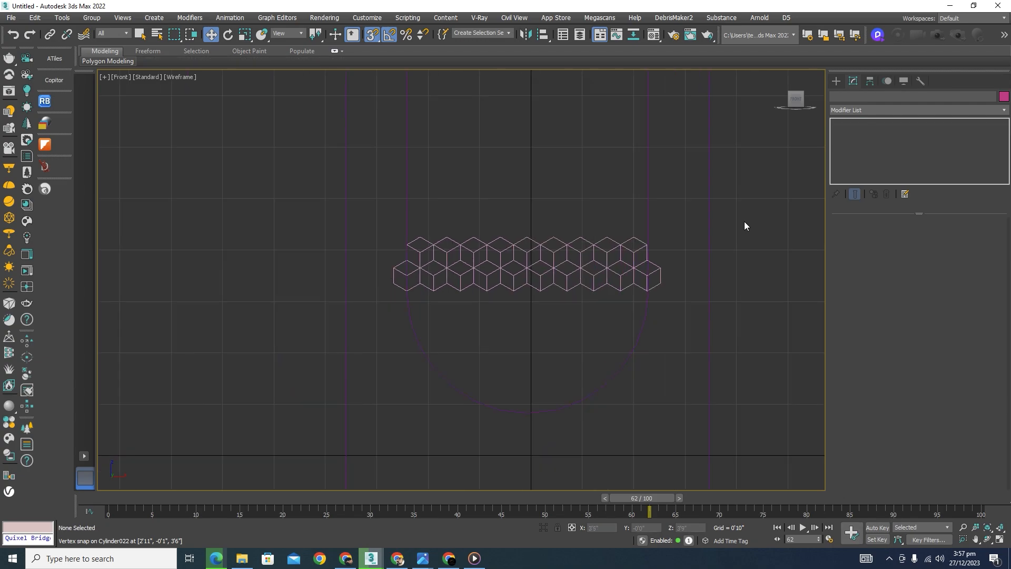
# Select both cell rows and clone them upward as multiple copies, each snapped to nest above the previous pair
pyautogui.moveTo(267, 295); pyautogui.dragTo(273, 282)
pyautogui.keyDown('alt'); pyautogui.moveTo(751, 331); pyautogui.dragTo(207, 412); pyautogui.keyUp('alt')
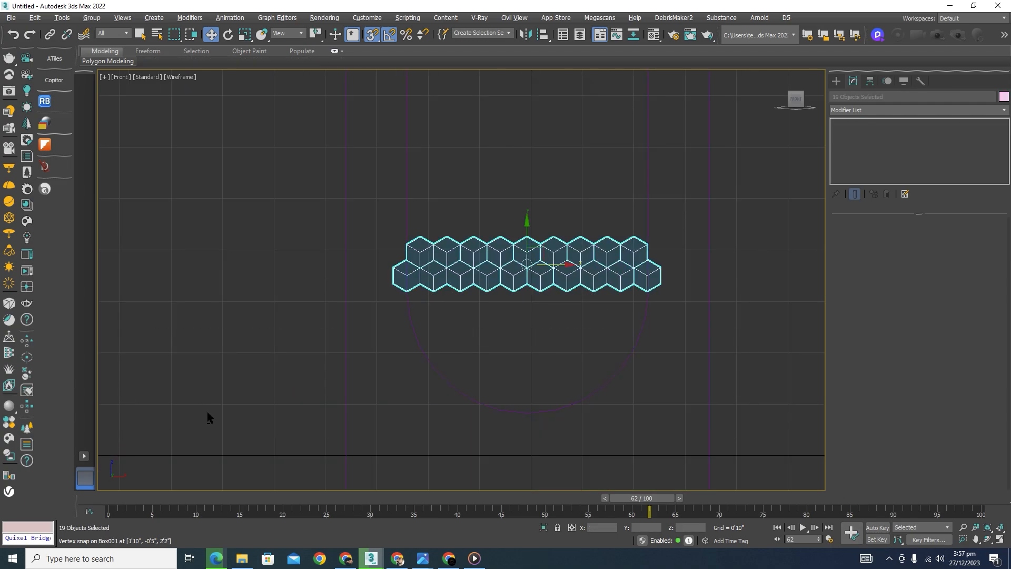
pyautogui.scroll(2, 515, 237)
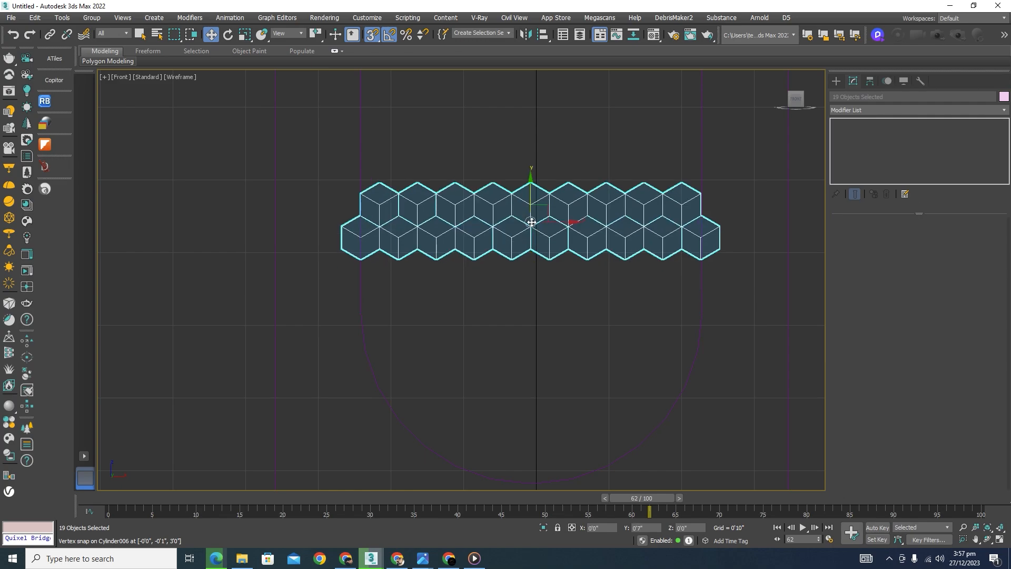
pyautogui.keyDown('shift'); pyautogui.moveTo(510, 306); pyautogui.dragTo(510, 242); pyautogui.keyUp('shift')
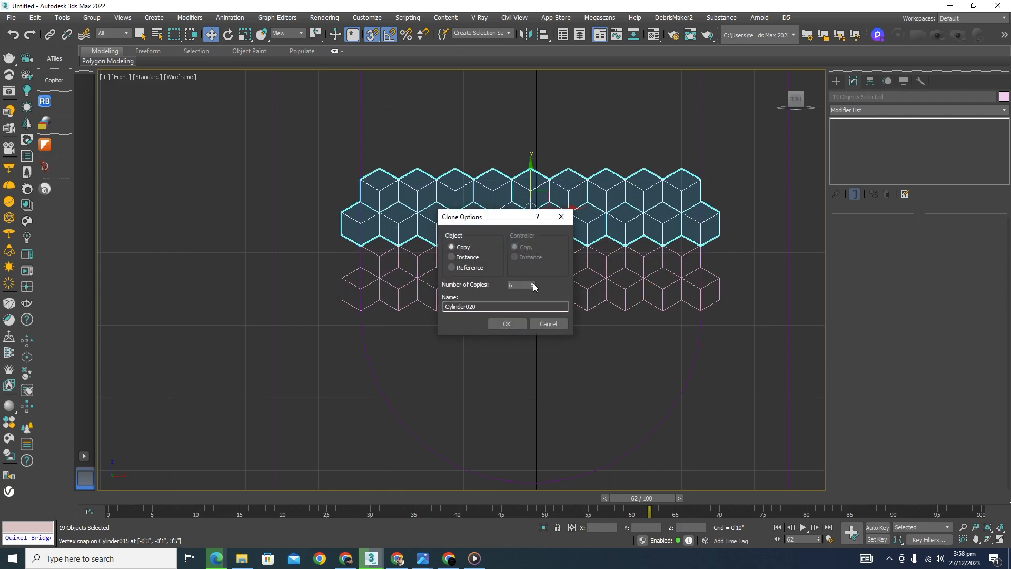
pyautogui.click(507, 324)
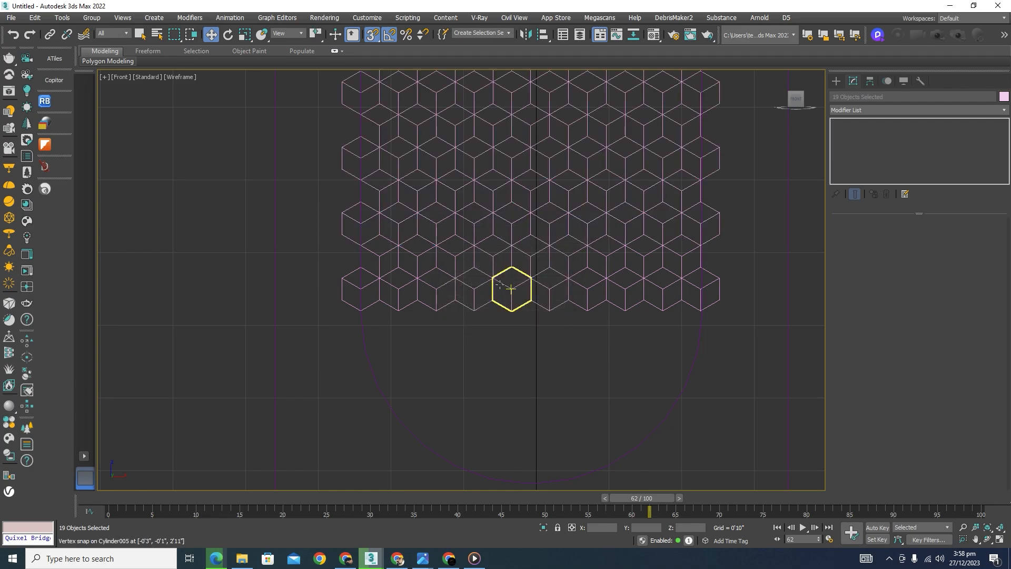
# Delete the surplus nine-cell row at the very top of the lattice
pyautogui.scroll(-5, 500, 285)
pyautogui.scroll(3, 520, 130)
pyautogui.moveTo(300, 254); pyautogui.dragTo(301, 247)
pyautogui.press('Delete')
pyautogui.scroll(2, 587, 279)
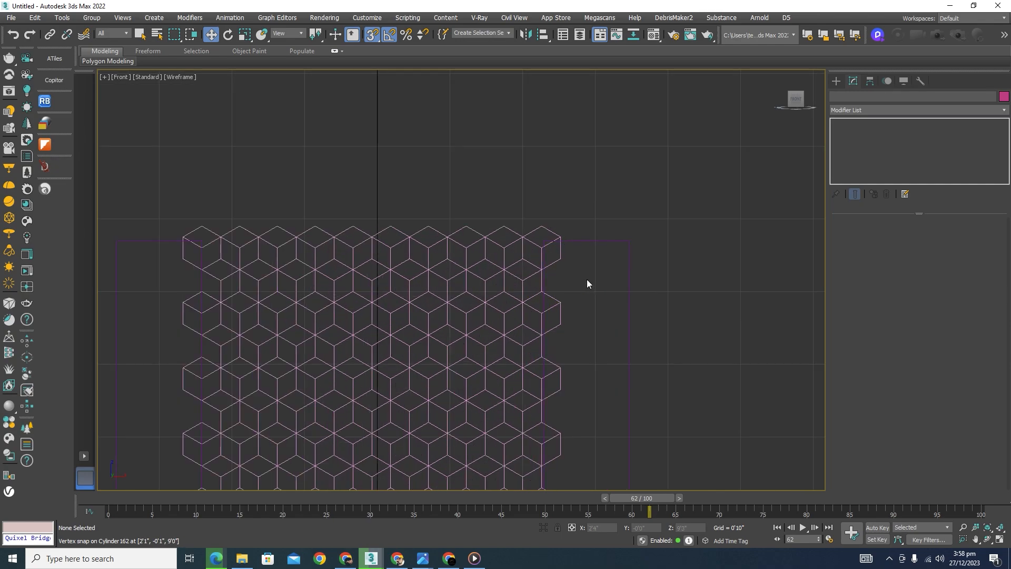
# Select the lowest two cell rows and copy the pair once downward, snapping it directly beneath the lattice
pyautogui.scroll(-5, 574, 144)
pyautogui.scroll(4, 630, 112)
pyautogui.moveTo(630, 112); pyautogui.dragTo(559, 121)
pyautogui.scroll(-5, 557, 121)
pyautogui.scroll(5, 559, 276)
pyautogui.moveTo(627, 237); pyautogui.dragTo(502, 258)
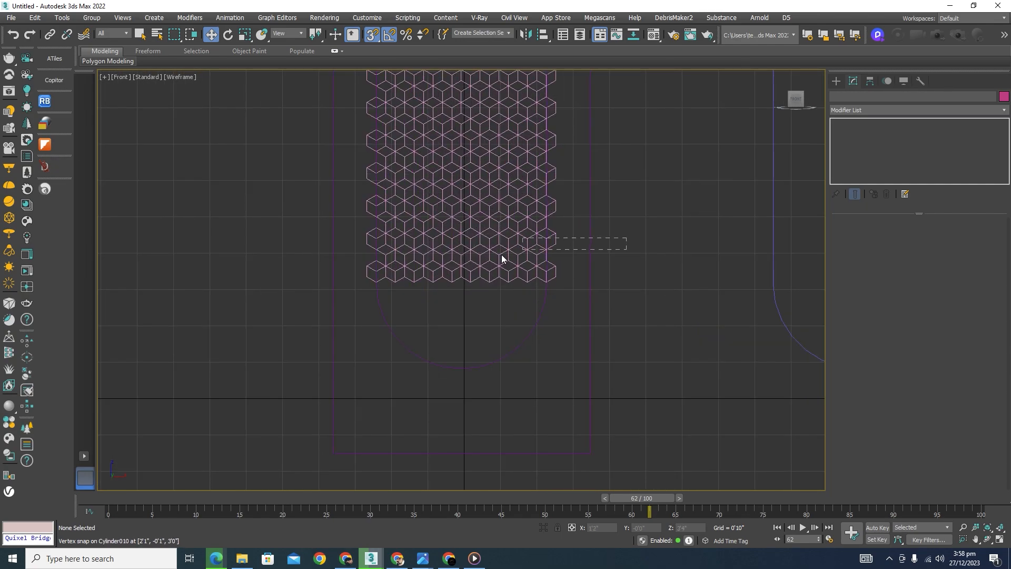
pyautogui.moveTo(504, 212); pyautogui.dragTo(582, 194)
pyautogui.scroll(2, 589, 286)
pyautogui.moveTo(649, 248); pyautogui.dragTo(160, 333)
pyautogui.keyDown('alt'); pyautogui.moveTo(633, 355); pyautogui.dragTo(164, 425); pyautogui.keyUp('alt')
pyautogui.scroll(2, 408, 226)
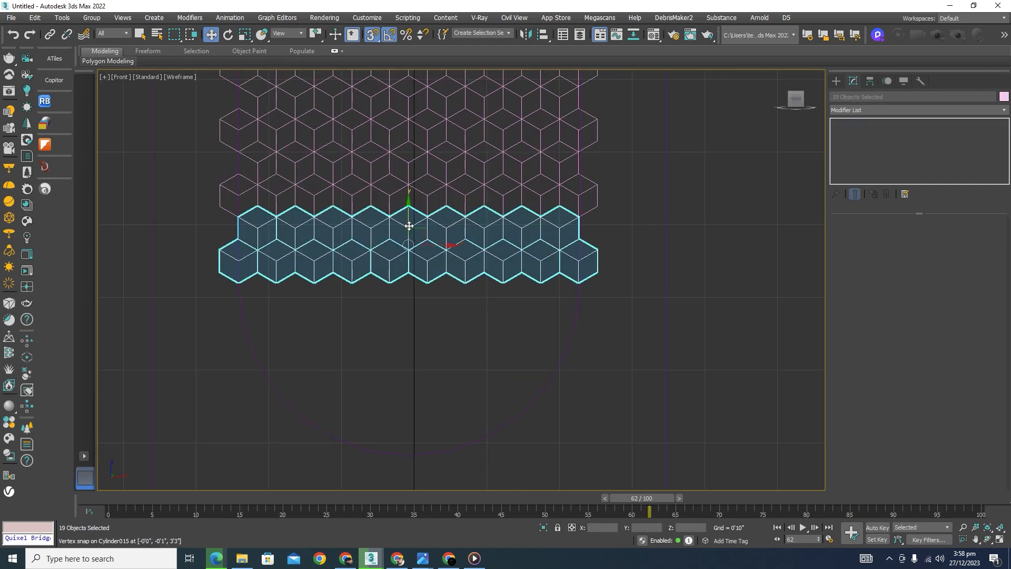
pyautogui.moveTo(407, 220)
pyautogui.mouseDown()
pyautogui.moveTo(408, 211)
pyautogui.moveTo(405, 327)
pyautogui.mouseUp()
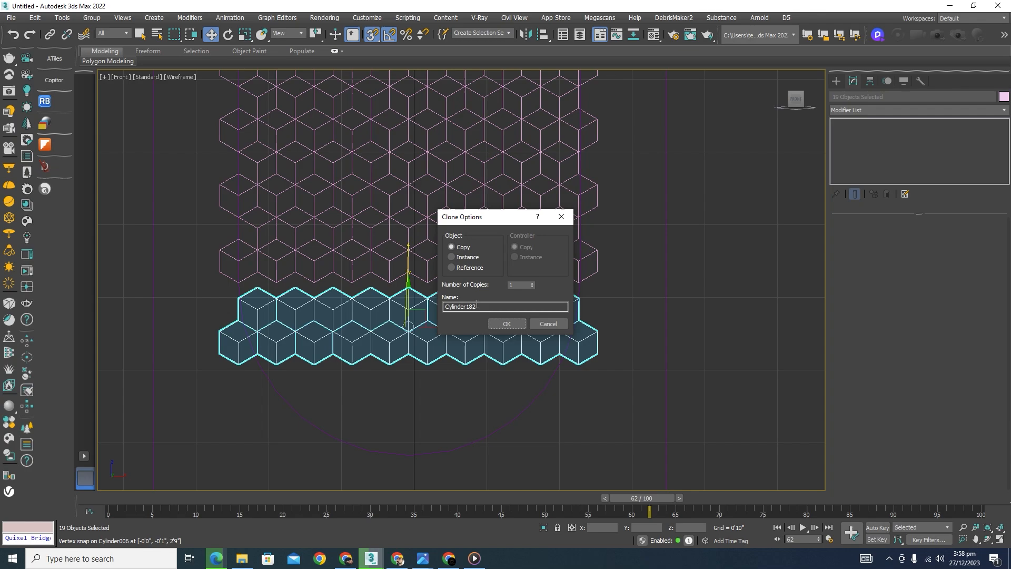
pyautogui.click(508, 324)
pyautogui.moveTo(488, 291); pyautogui.dragTo(487, 274)
pyautogui.keyDown('shift'); pyautogui.click(488, 274); pyautogui.keyUp('shift')
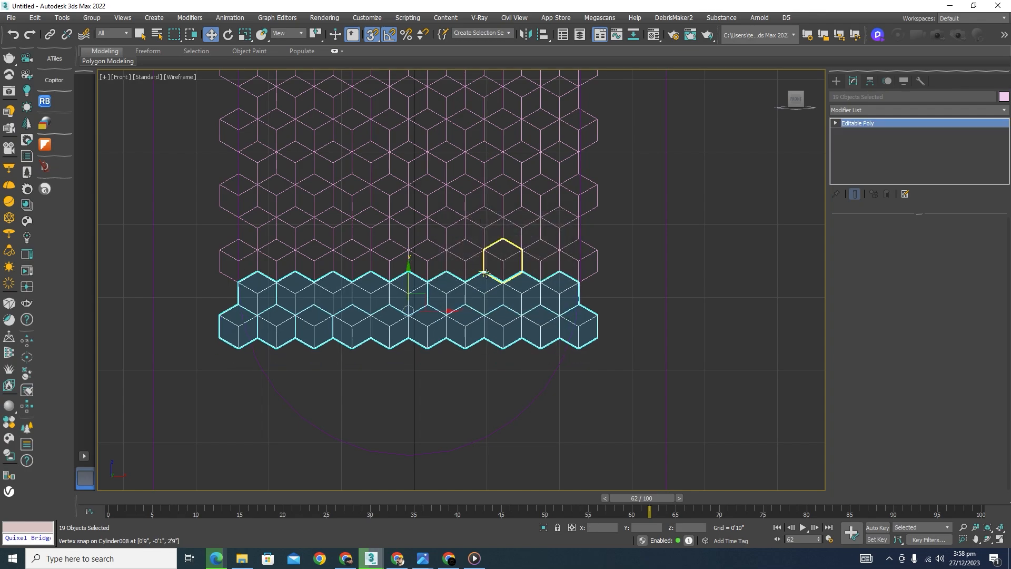
pyautogui.click(548, 324)
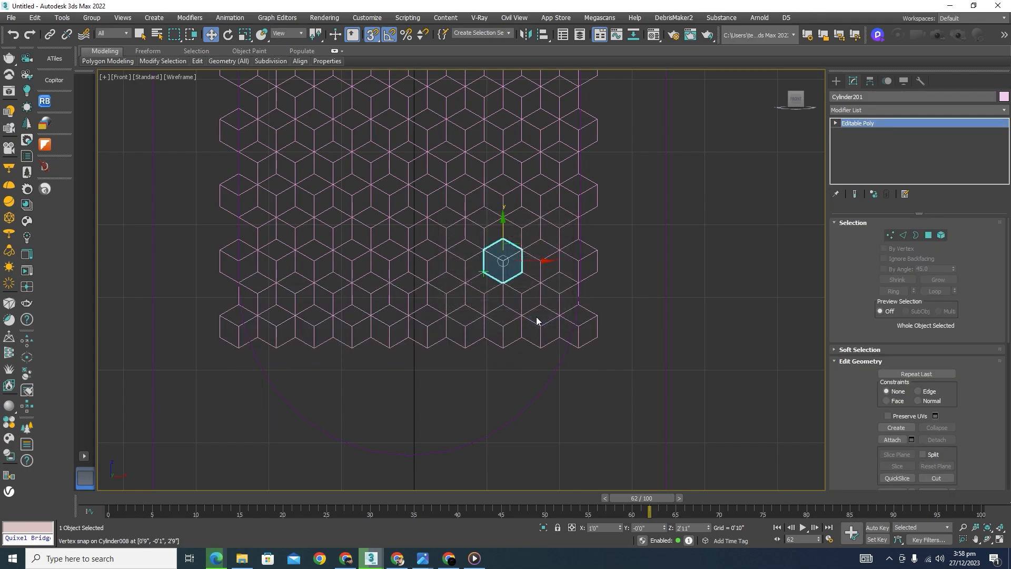
pyautogui.hotkey('ctrl', 'z')
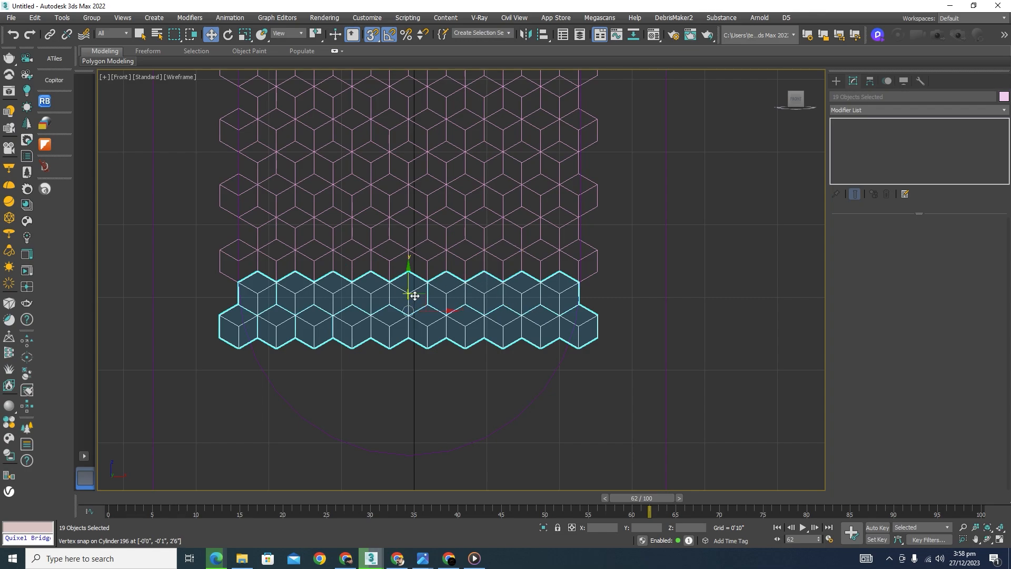
# Copy the lowest two rows downward two more times, snapping each copy beneath the last to cover the opening's curved end
pyautogui.moveTo(411, 288)
pyautogui.keyDown('shift'); pyautogui.mouseDown()
pyautogui.moveTo(409, 380)
pyautogui.moveTo(445, 339)
pyautogui.mouseUp(); pyautogui.keyUp('shift')
pyautogui.click(506, 323)
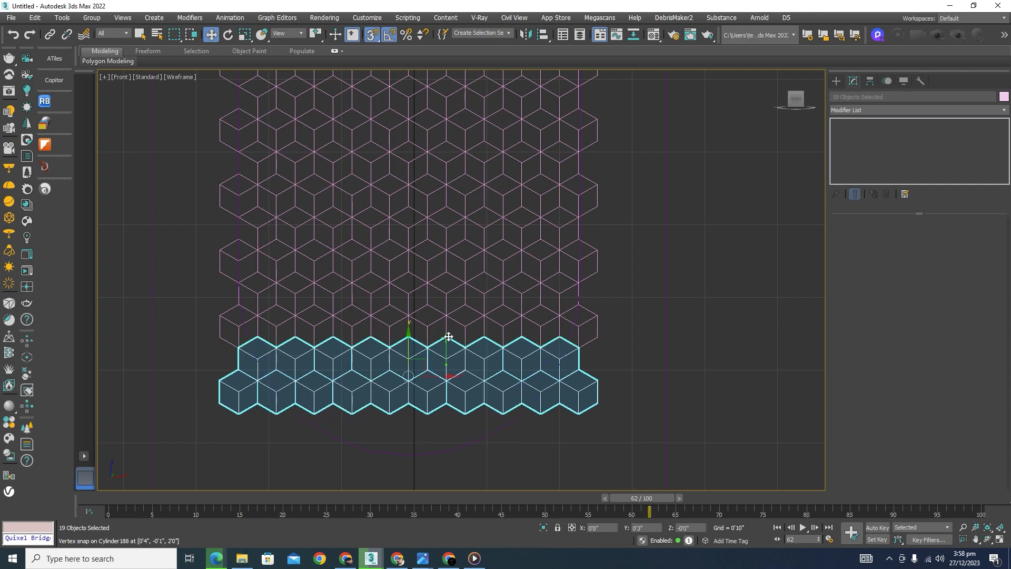
pyautogui.scroll(-3, 445, 339)
pyautogui.scroll(4, 443, 299)
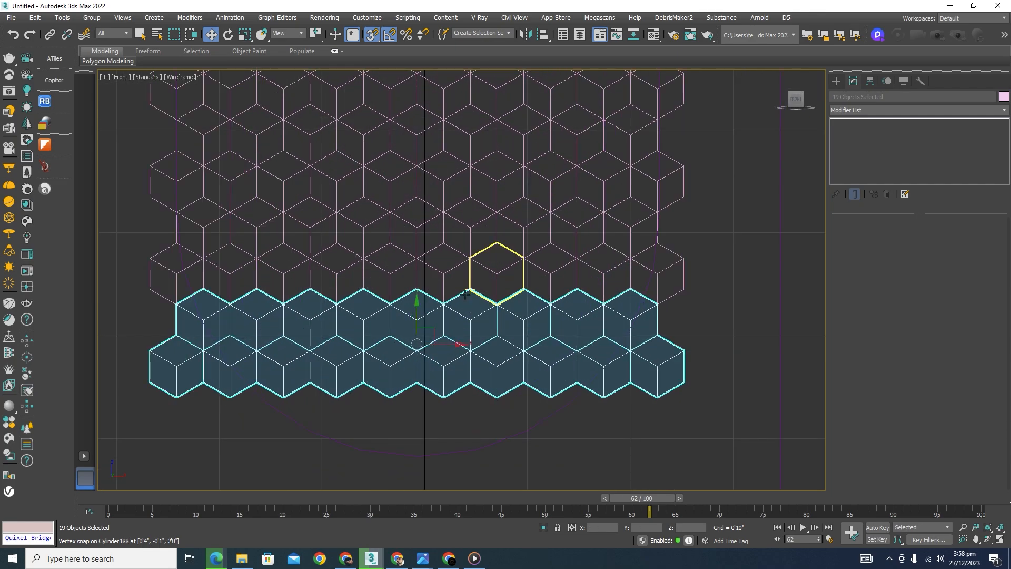
pyautogui.keyDown('shift'); pyautogui.moveTo(419, 322); pyautogui.dragTo(415, 477); pyautogui.keyUp('shift')
pyautogui.click(505, 323)
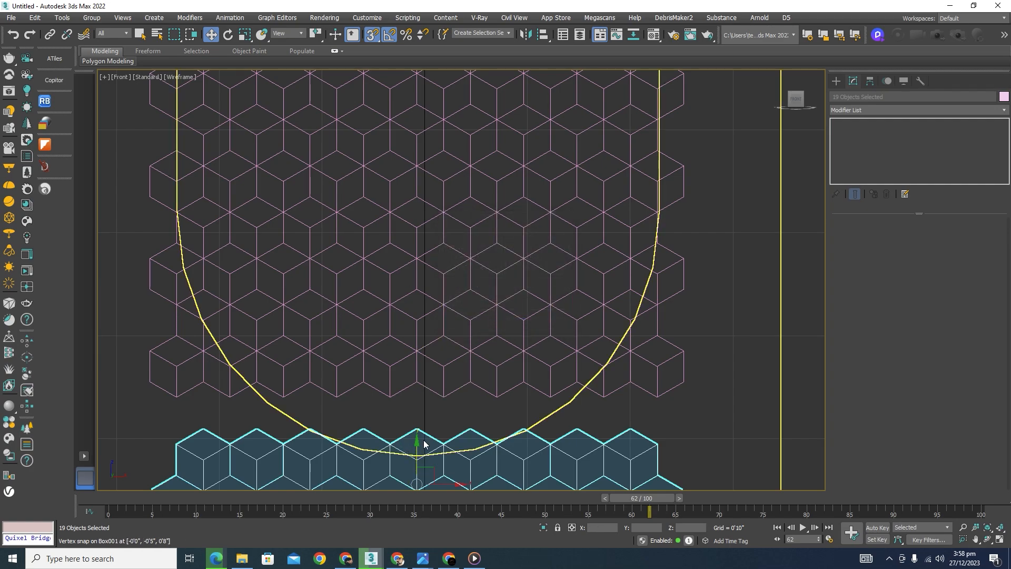
pyautogui.scroll(-5, 474, 254)
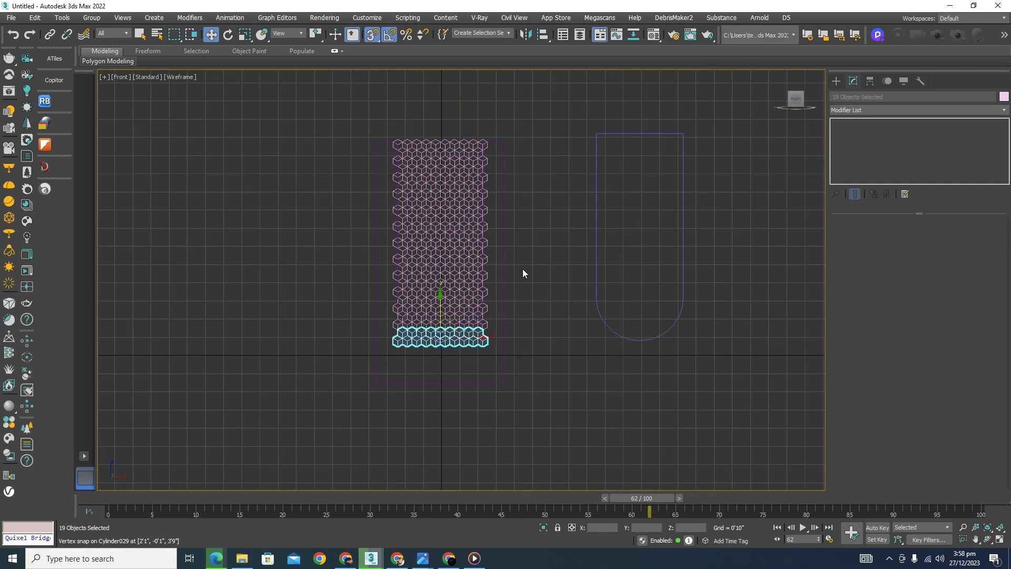
# Select all the lattice cells without the frame and isolate them in the view
pyautogui.moveTo(231, 527); pyautogui.dragTo(231, 528)
pyautogui.keyDown('alt'); pyautogui.moveTo(540, 374); pyautogui.dragTo(298, 426); pyautogui.keyUp('alt')
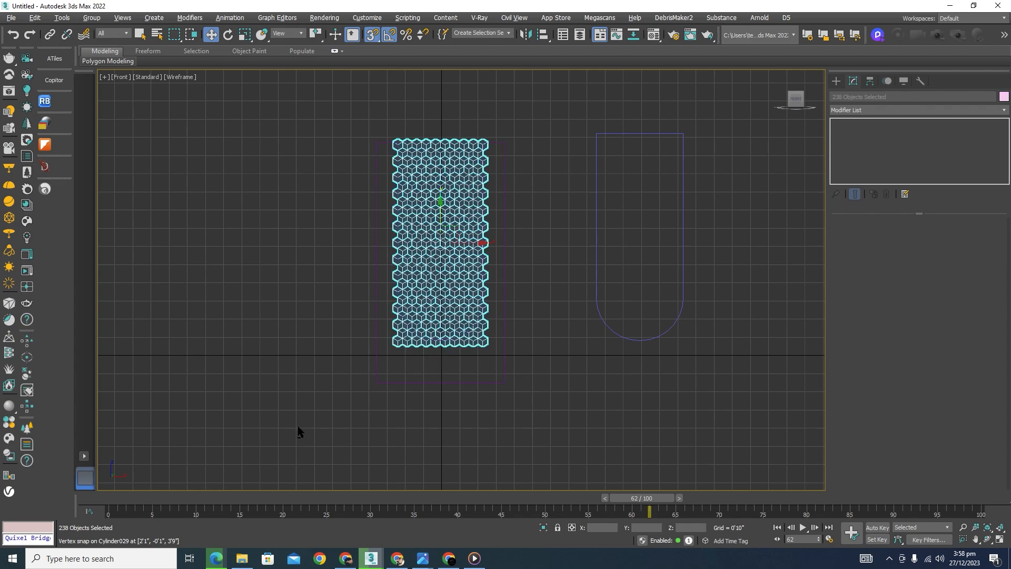
pyautogui.click(544, 527)
pyautogui.click(601, 384)
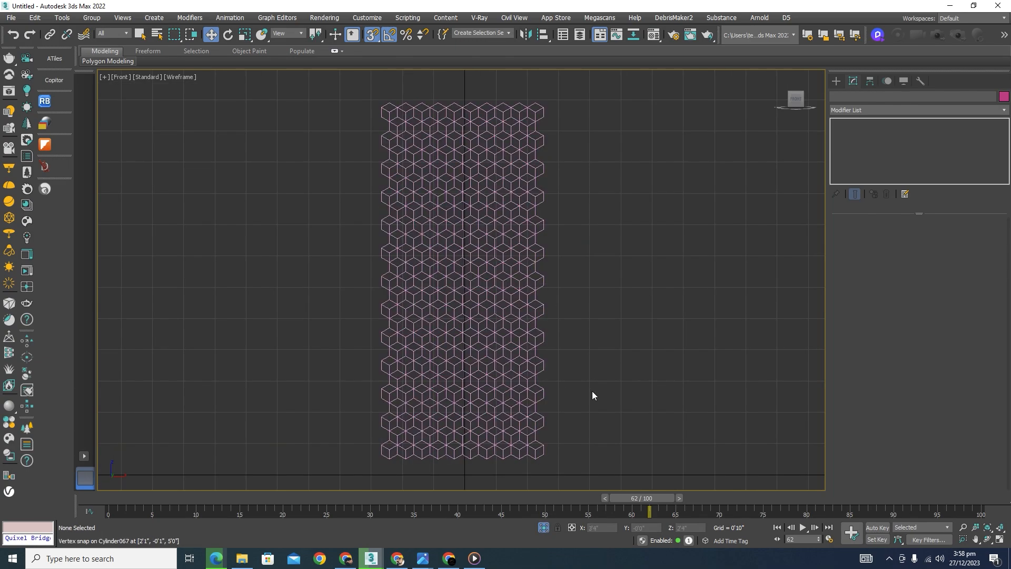
# Attach all the other cells to the bottom corner cell using the Attach List, making one editable poly
pyautogui.click(543, 454)
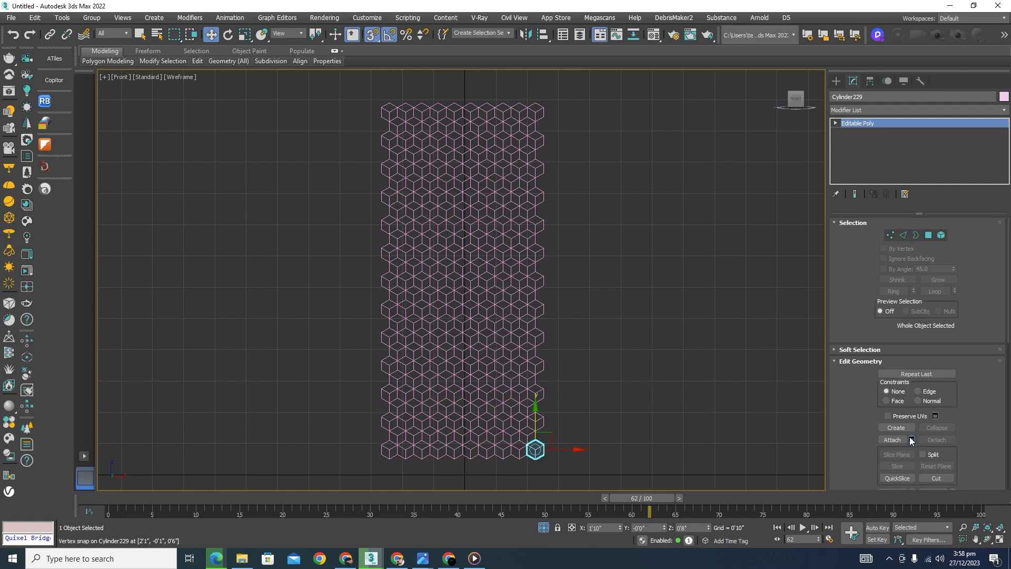
pyautogui.click(911, 440)
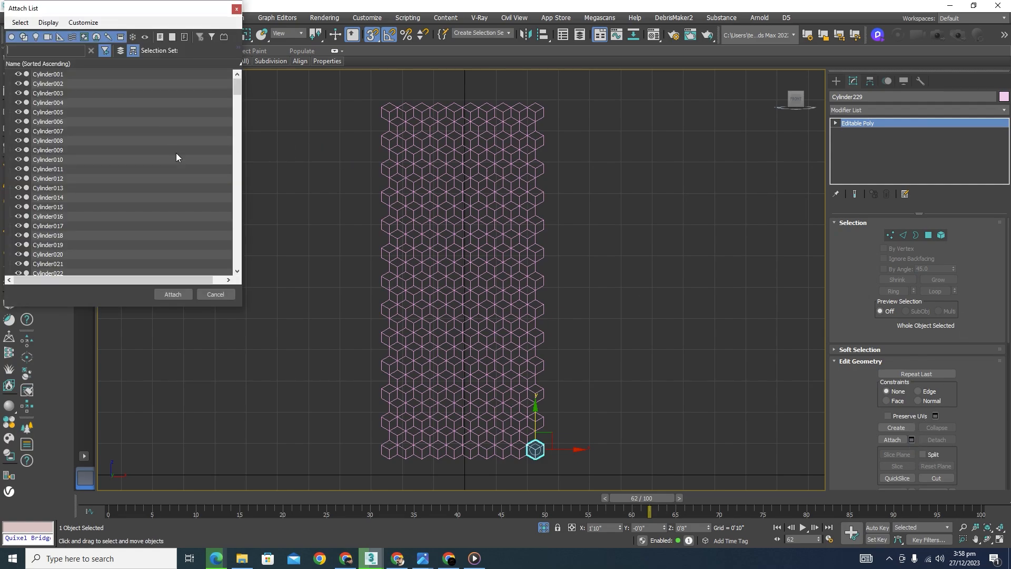
pyautogui.hotkey('ctrl', 'a')
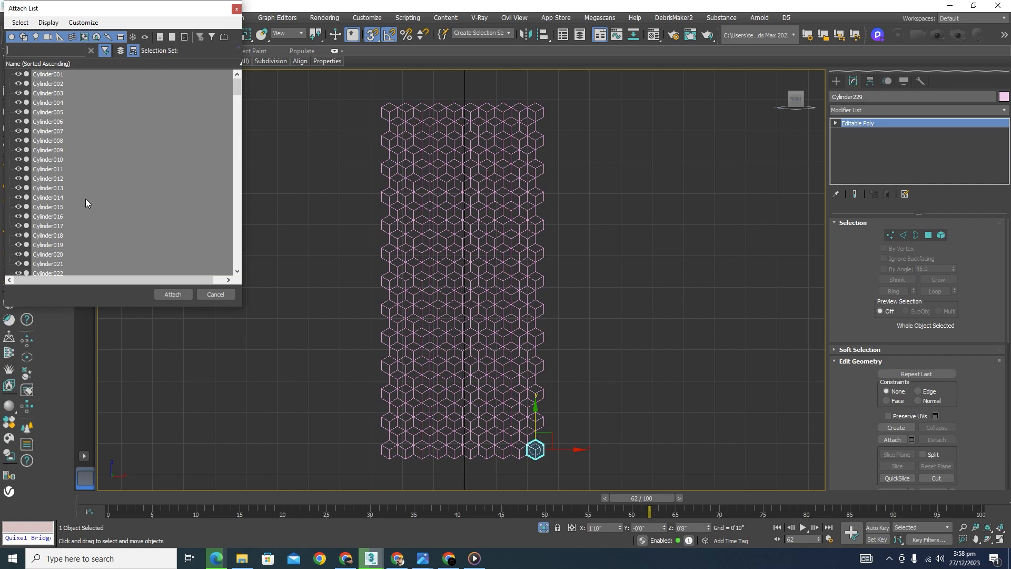
pyautogui.click(176, 294)
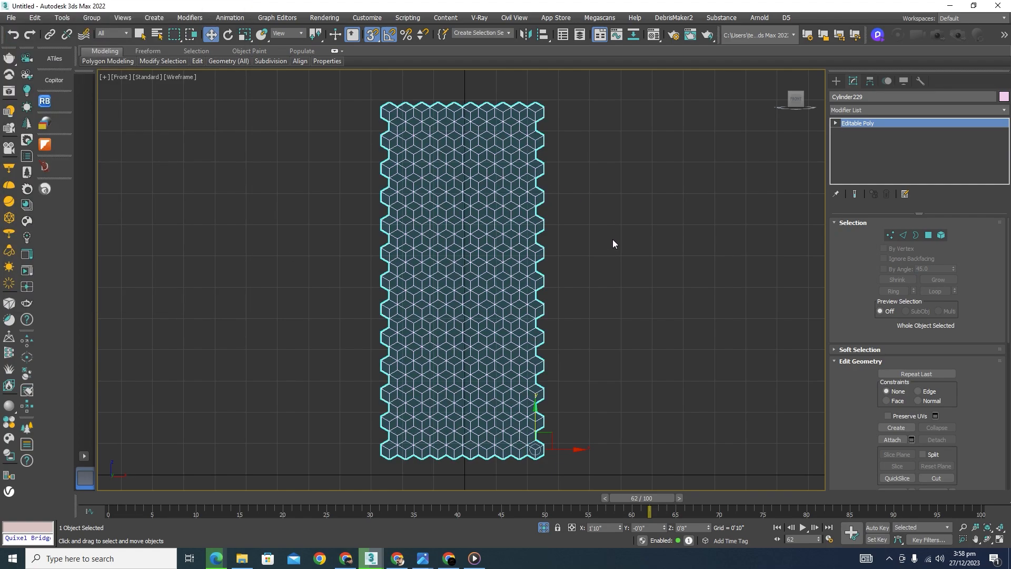
# Display the combined lattice in the front view with default shading and edged faces
pyautogui.press('F3')
pyautogui.scroll(2, 460, 192)
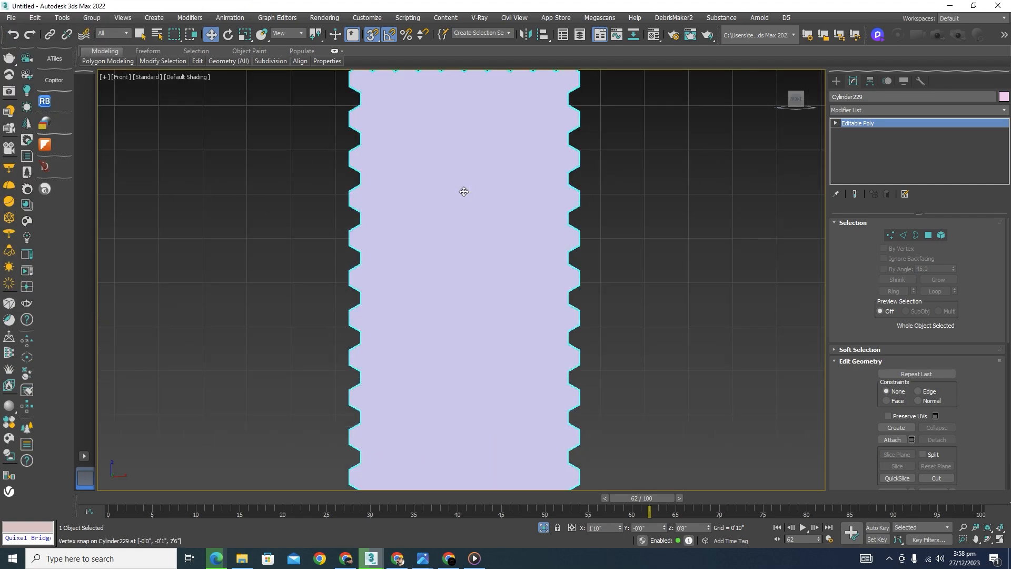
pyautogui.press('F4')
pyautogui.moveTo(595, 219)
pyautogui.mouseDown(button='middle')
pyautogui.moveTo(690, 273)
pyautogui.moveTo(632, 285)
pyautogui.mouseUp(button='middle')
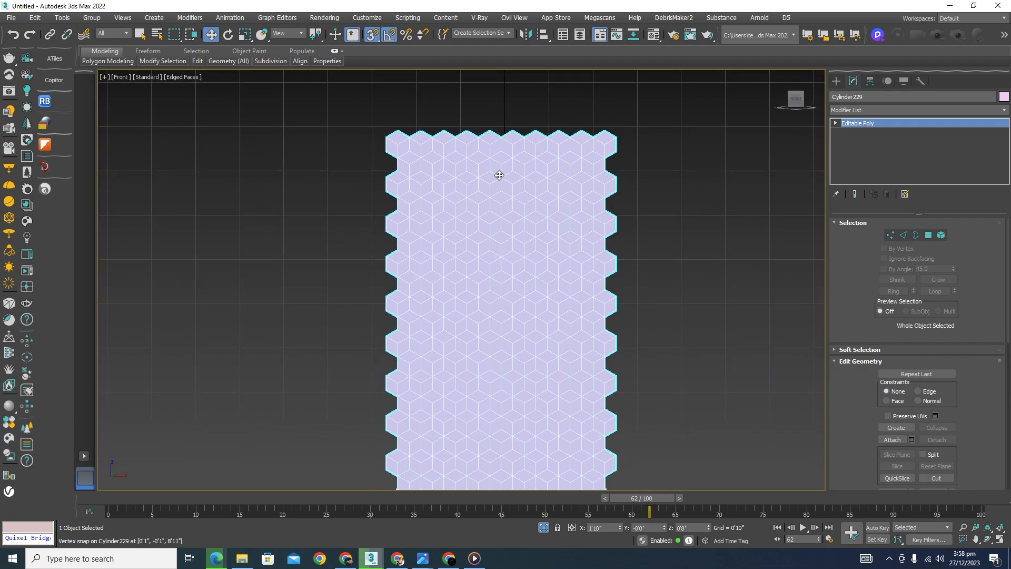
pyautogui.scroll(-5, 475, 227)
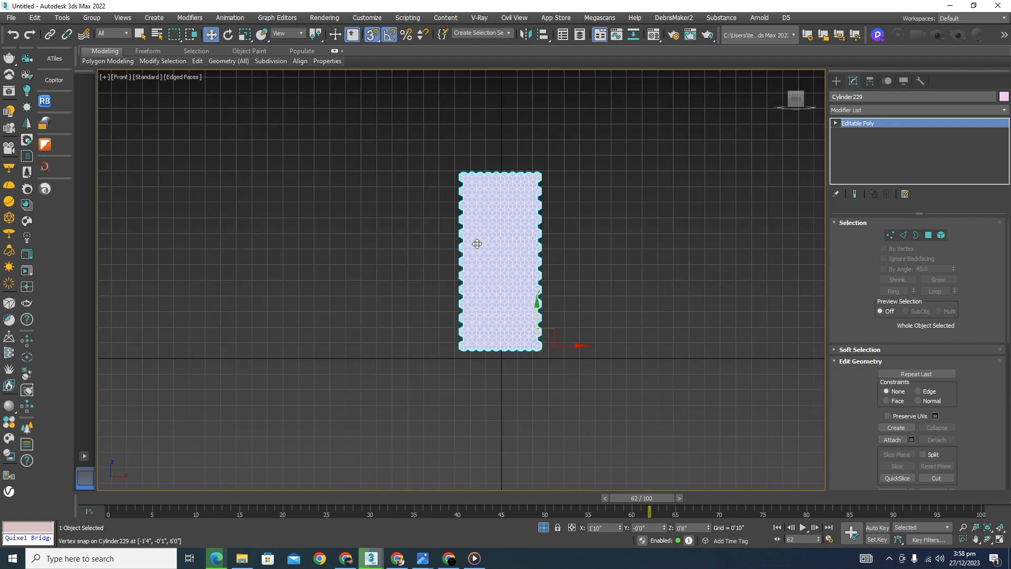
# Select all vertices of the lattice and weld the coincident ones, then leave vertex editing
pyautogui.scroll(4, 474, 244)
pyautogui.click(890, 235)
pyautogui.scroll(-4, 548, 241)
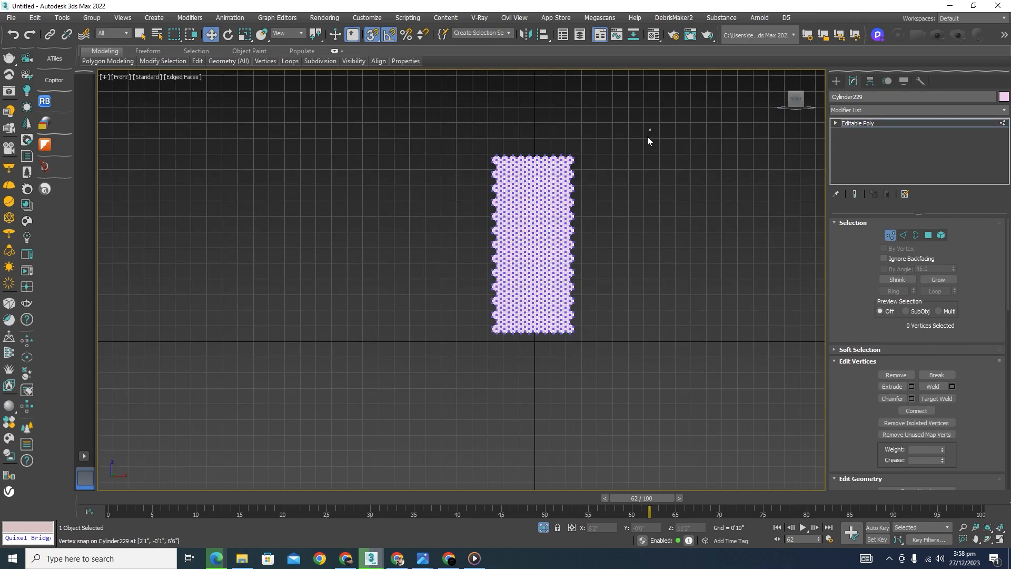
pyautogui.moveTo(647, 137); pyautogui.dragTo(405, 374)
pyautogui.scroll(4, 527, 248)
pyautogui.scroll(2, 525, 237)
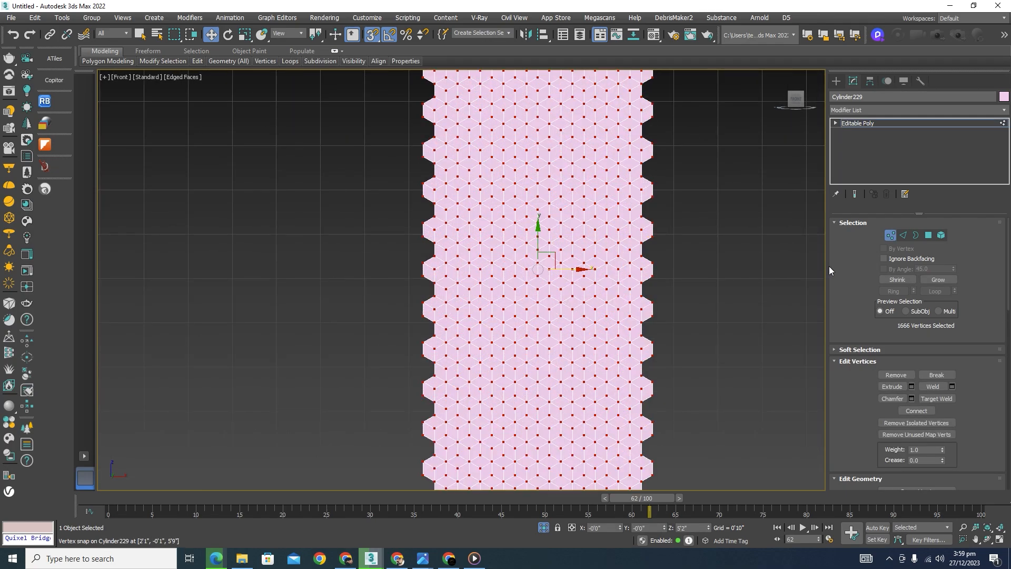
pyautogui.click(933, 387)
pyautogui.hotkey('ctrl', 'a')
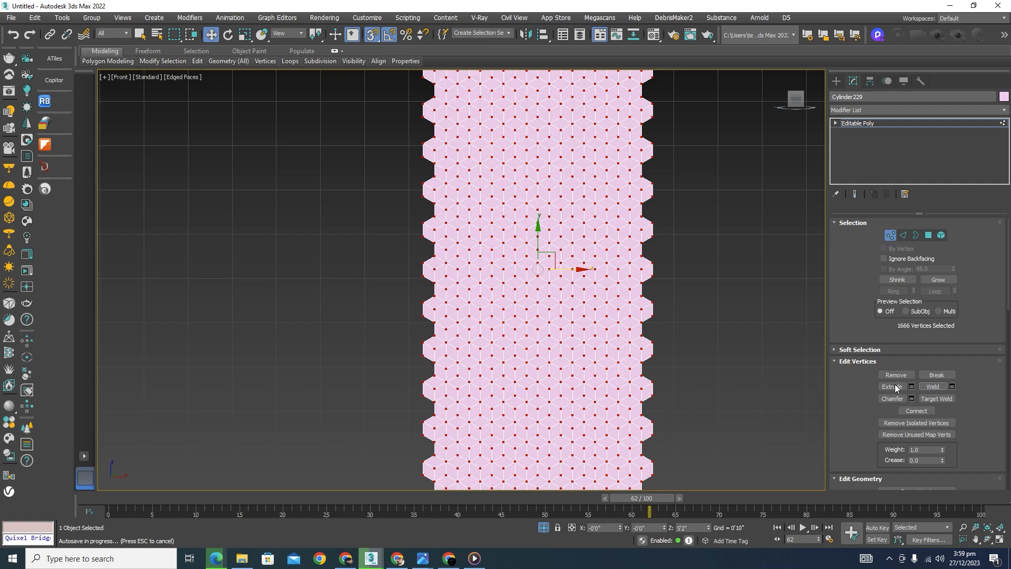
pyautogui.click(933, 388)
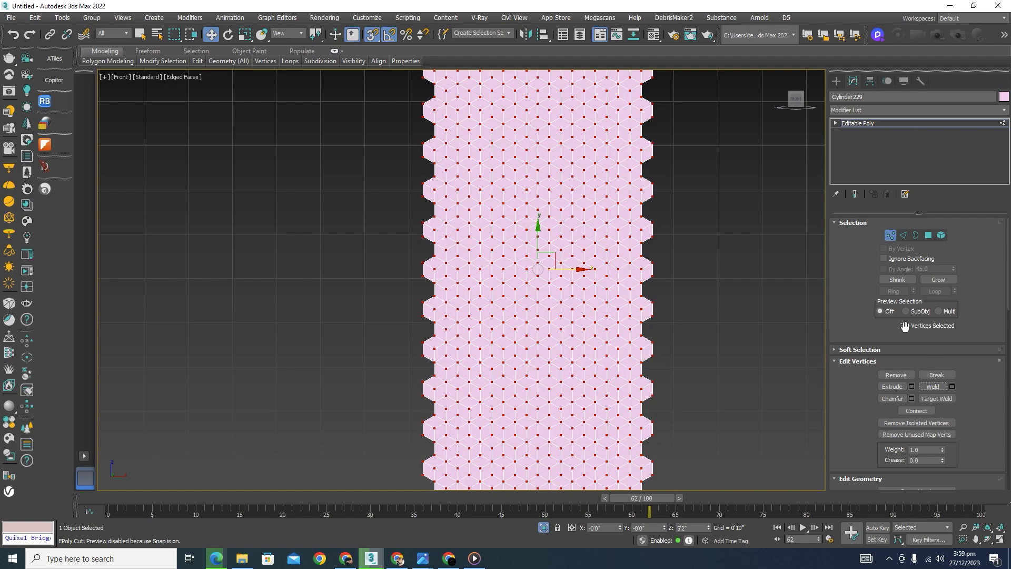
pyautogui.scroll(-4, 567, 196)
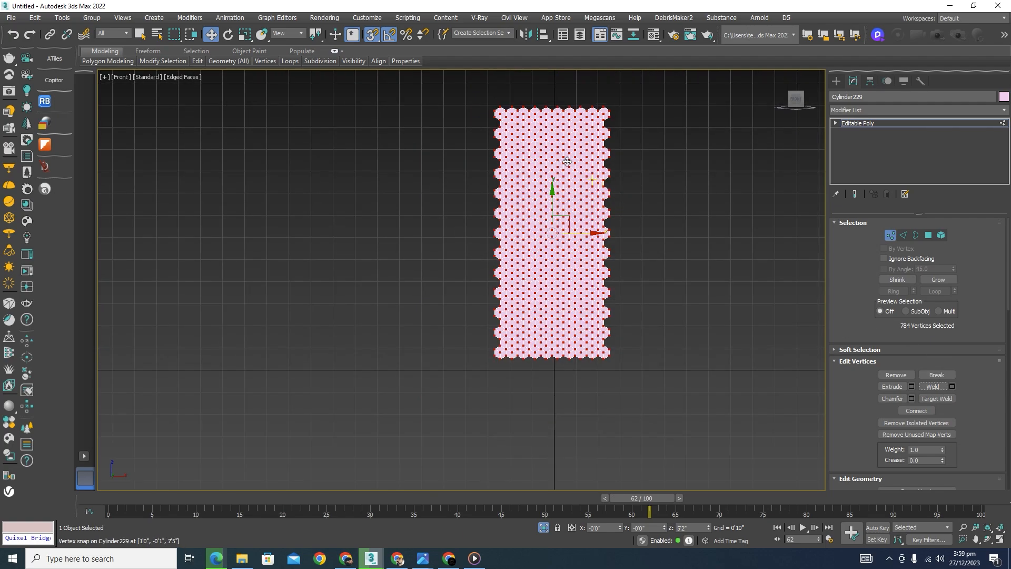
pyautogui.click(890, 235)
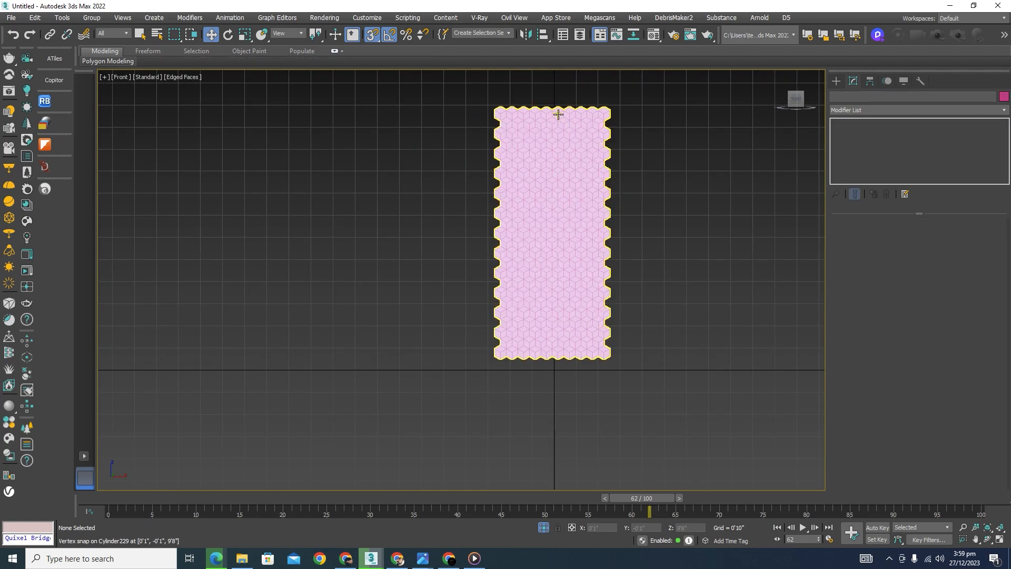
# Switch the welded lattice to polygon editing and select all of its polygons
pyautogui.scroll(6, 576, 185)
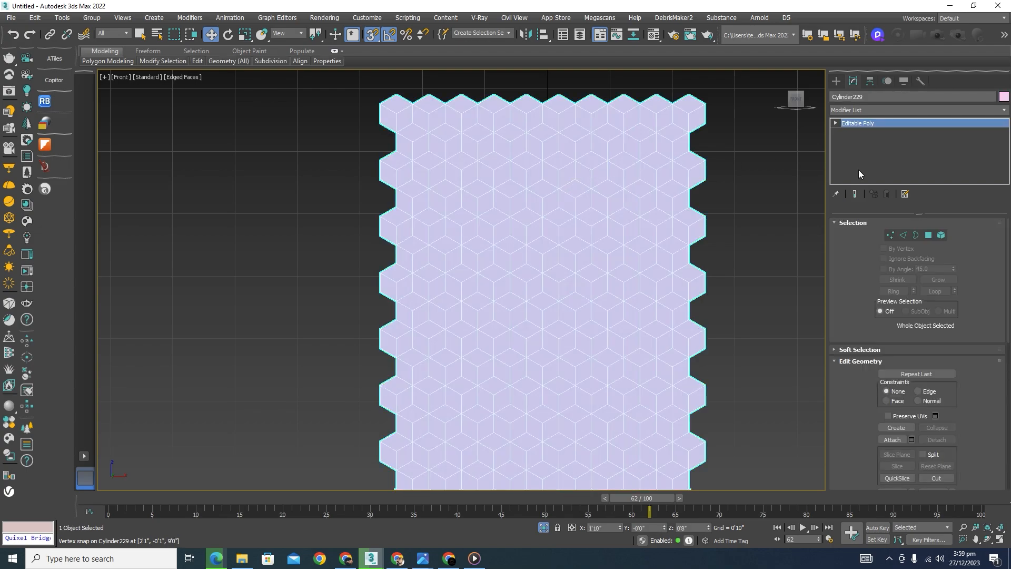
pyautogui.click(928, 235)
pyautogui.scroll(-6, 526, 147)
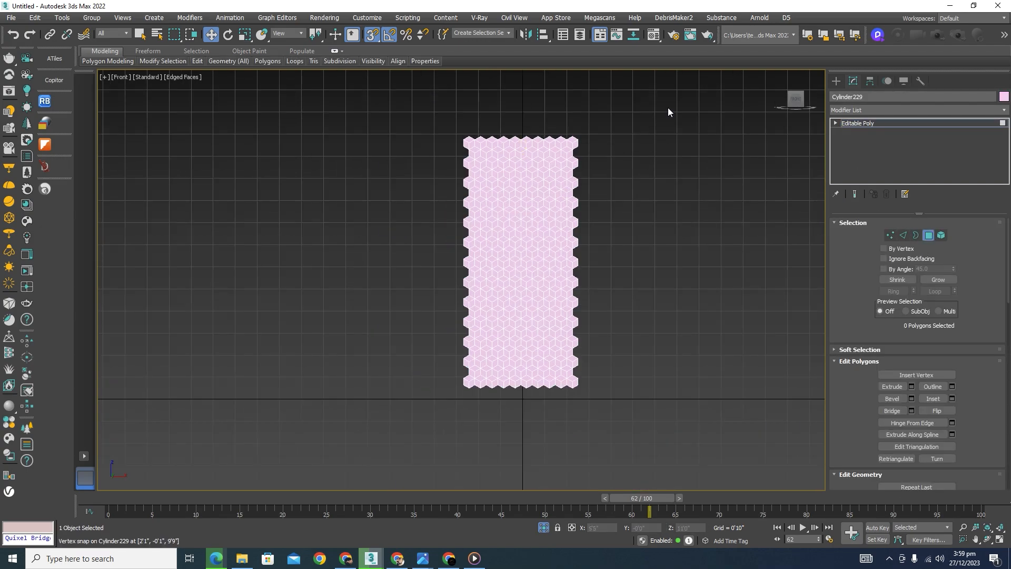
pyautogui.moveTo(646, 120); pyautogui.dragTo(421, 381)
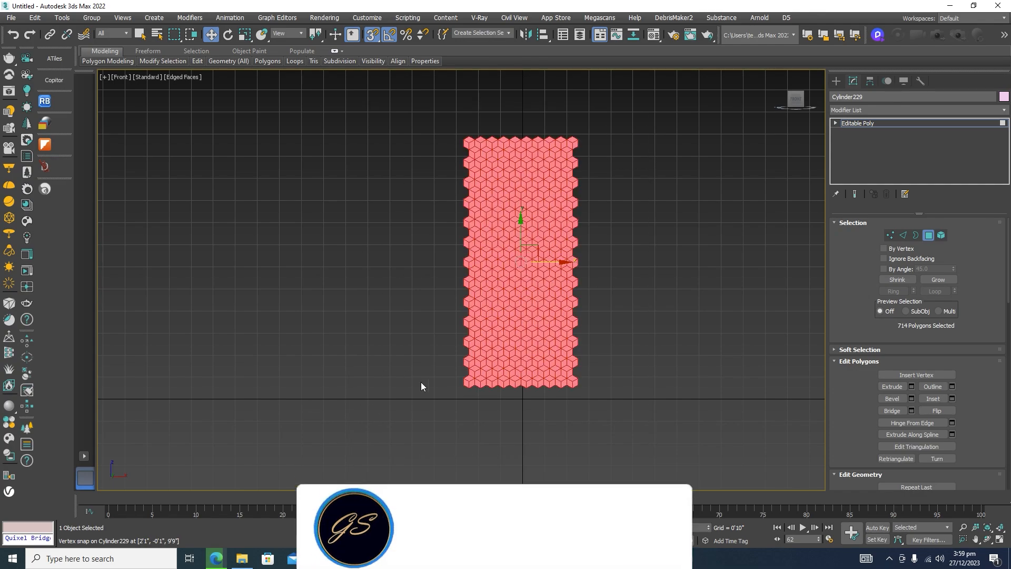
pyautogui.scroll(3, 527, 159)
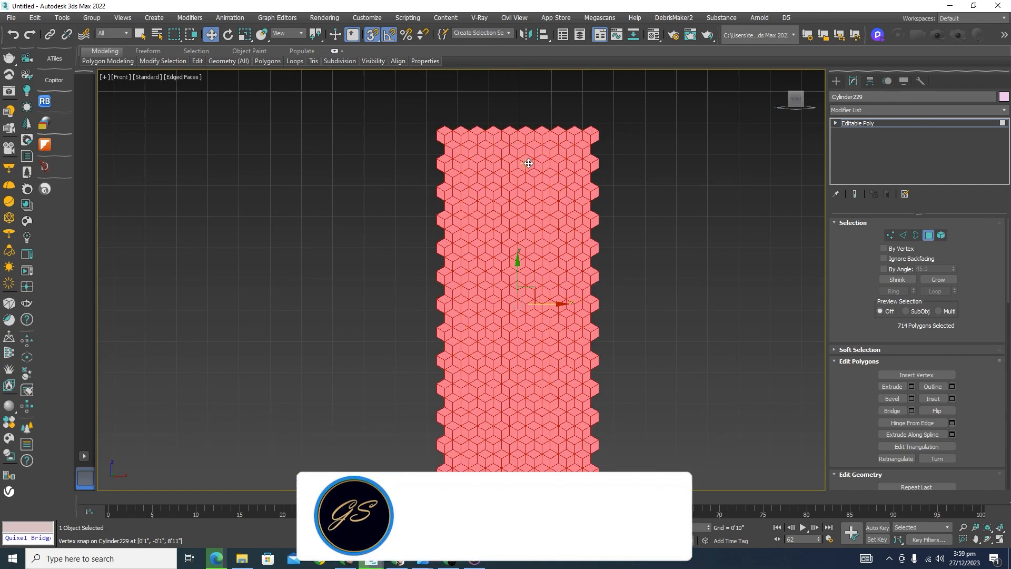
# Inset the selected polygons individually using By Polygon, reducing the amount until only narrow bars surround each rhombus
pyautogui.click(952, 401)
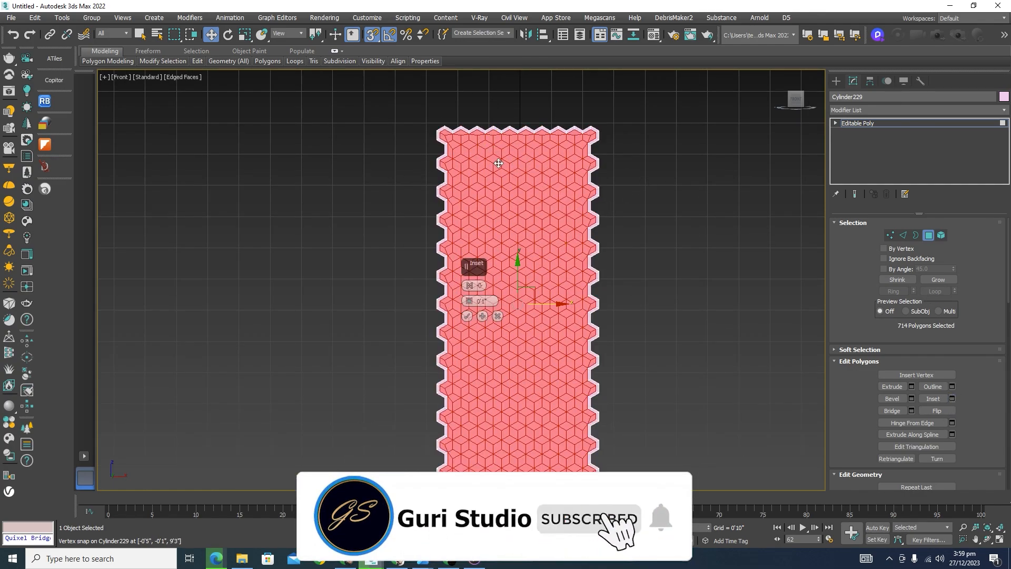
pyautogui.scroll(5, 459, 298)
pyautogui.click(471, 285)
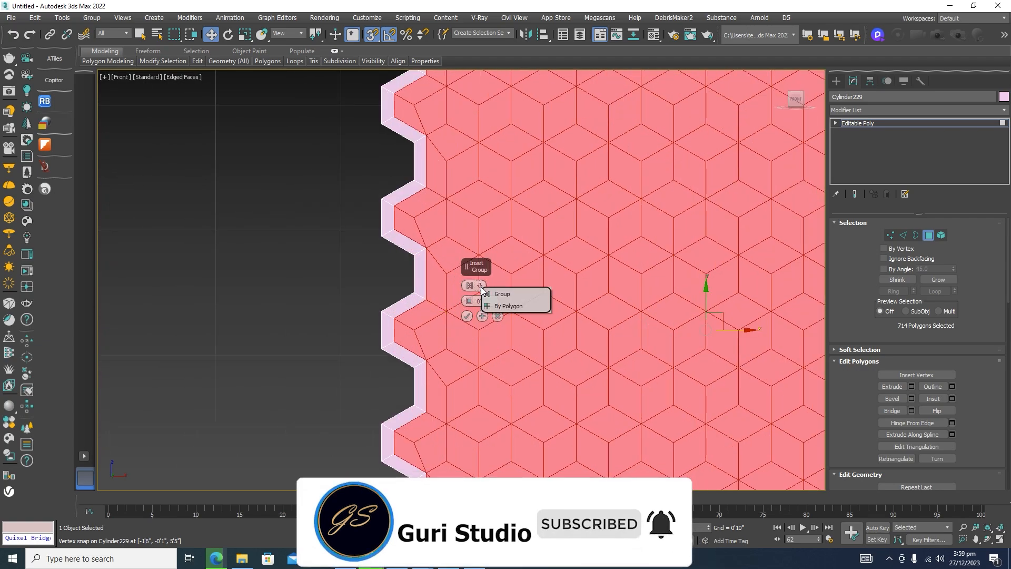
pyautogui.click(505, 307)
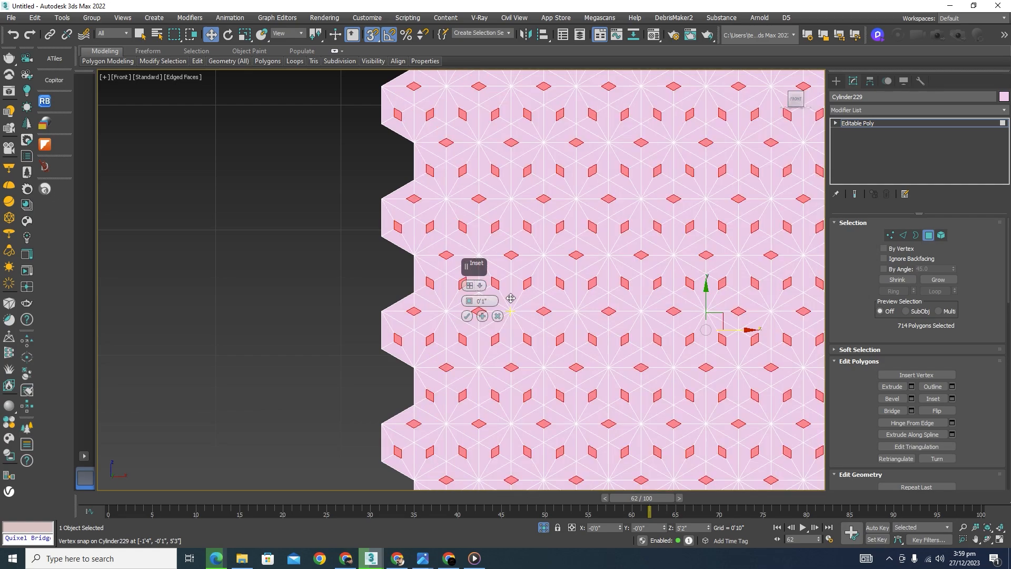
pyautogui.scroll(4, 562, 218)
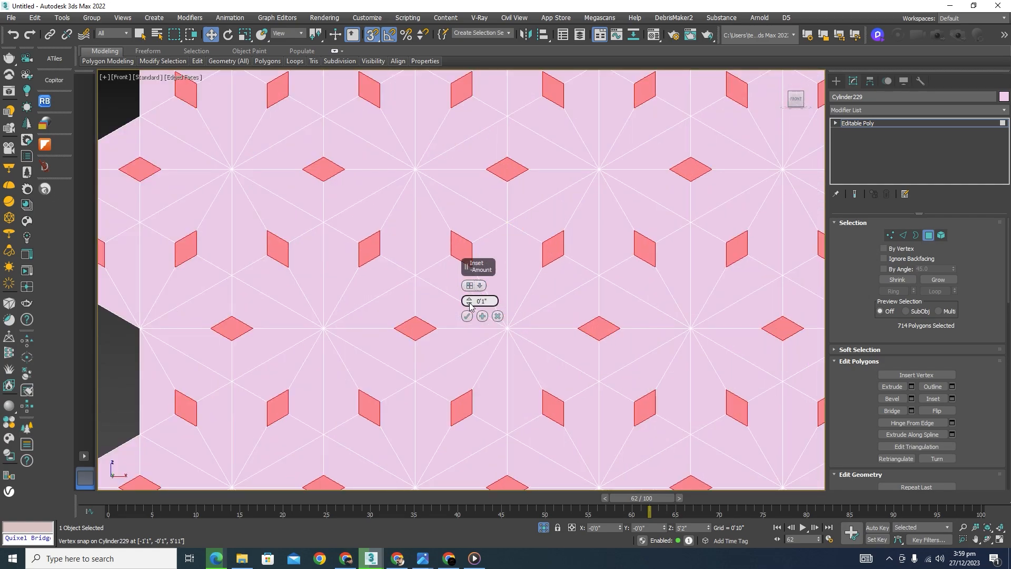
pyautogui.moveTo(471, 311); pyautogui.dragTo(474, 330)
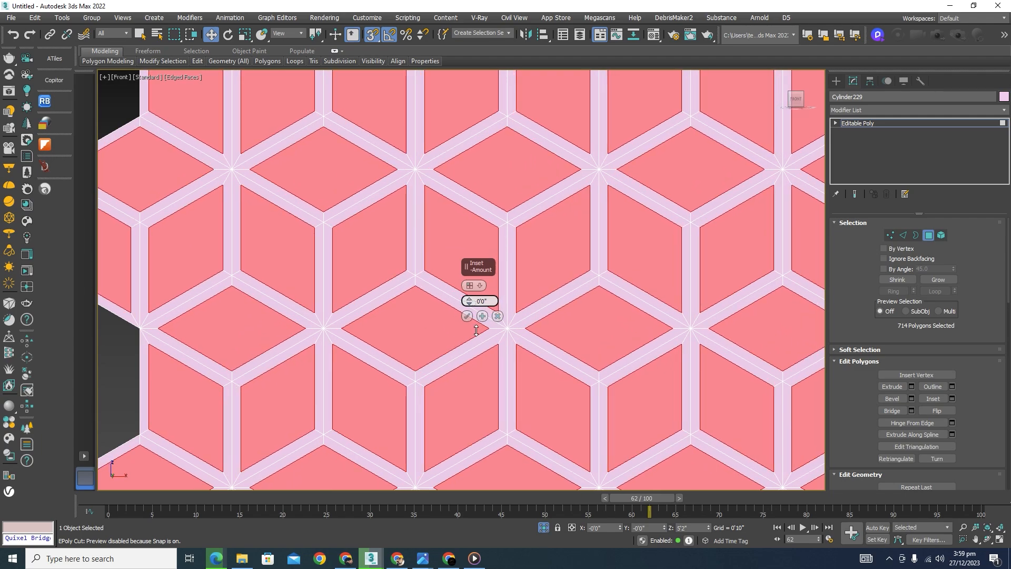
pyautogui.click(467, 316)
pyautogui.scroll(-5, 538, 180)
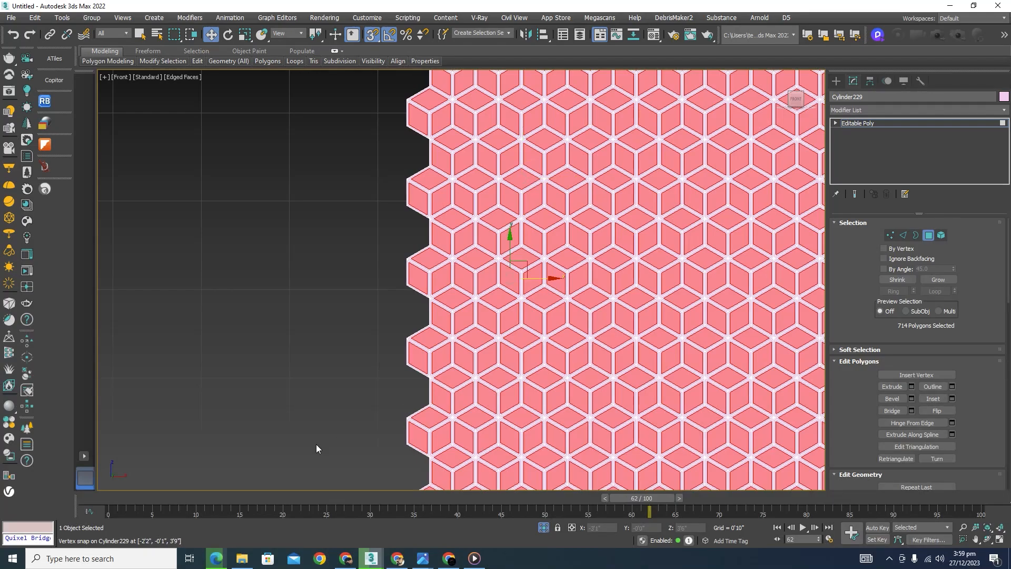
# Compare the inset lattice with the solid hexagon and star patches in the reference image Faizan.2.png, then return to 3ds Max
pyautogui.scroll(-5, 519, 237)
pyautogui.scroll(4, 479, 169)
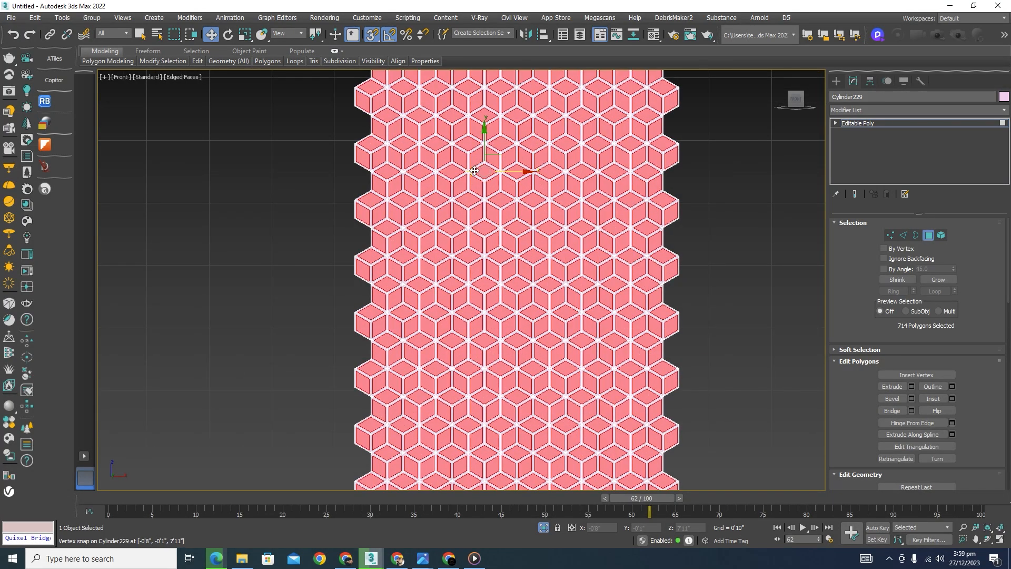
pyautogui.scroll(4, 463, 167)
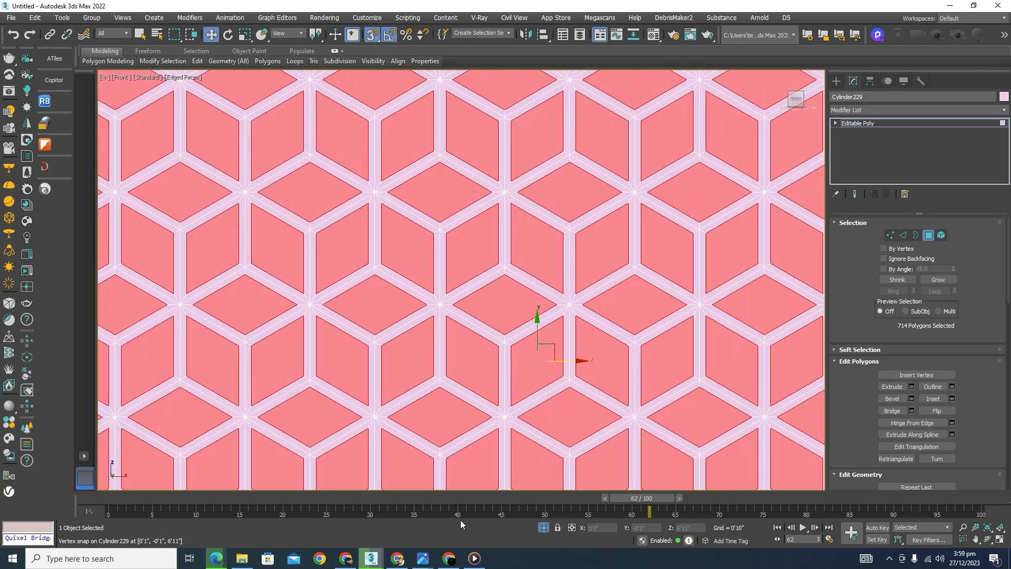
pyautogui.moveTo(423, 558)
pyautogui.click(384, 524)
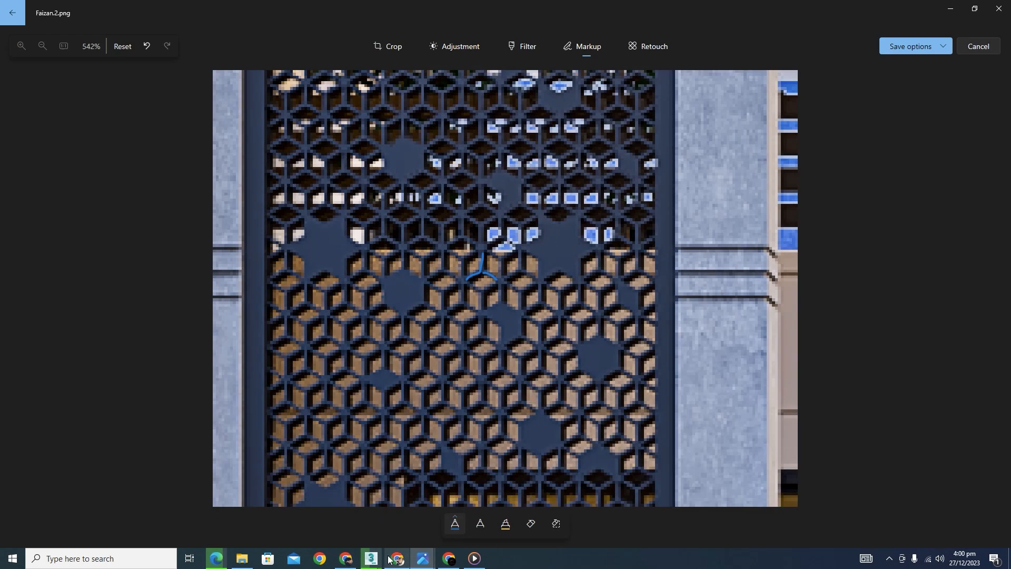
pyautogui.moveTo(372, 559)
pyautogui.click(321, 514)
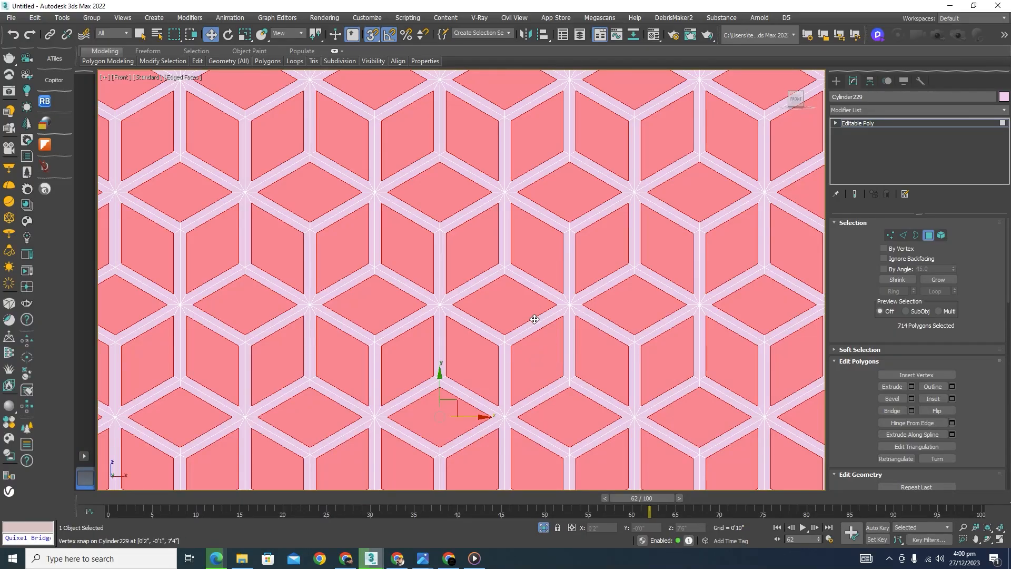
# Use the Select Object tool to remove a single horizontal rhombus in the upper lattice from the polygon selection
pyautogui.click(140, 34)
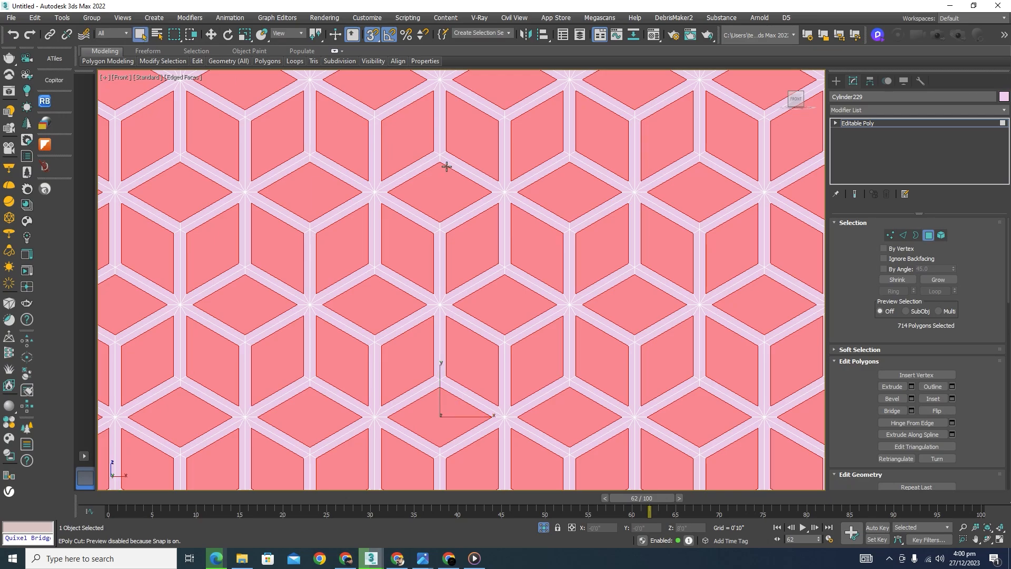
pyautogui.scroll(-5, 549, 169)
pyautogui.scroll(5, 521, 91)
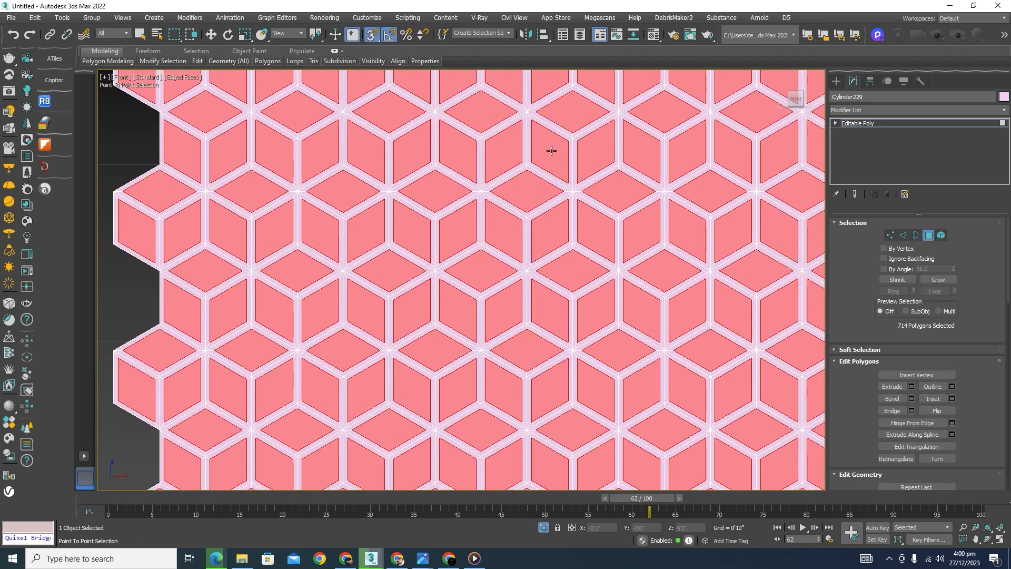
pyautogui.keyDown('alt'); pyautogui.click(537, 187); pyautogui.keyUp('alt')
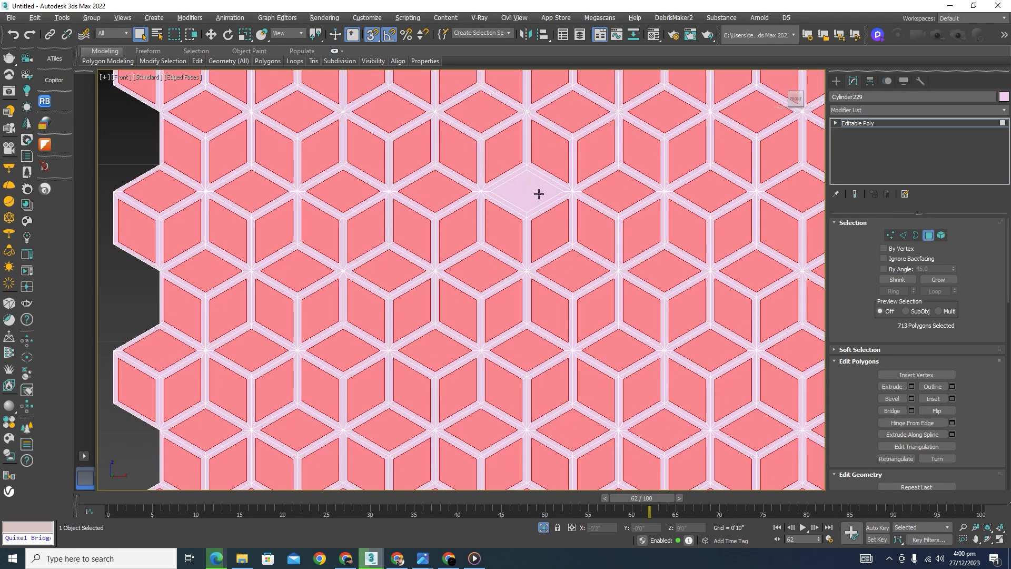
pyautogui.scroll(-3, 509, 151)
pyautogui.scroll(1, 536, 174)
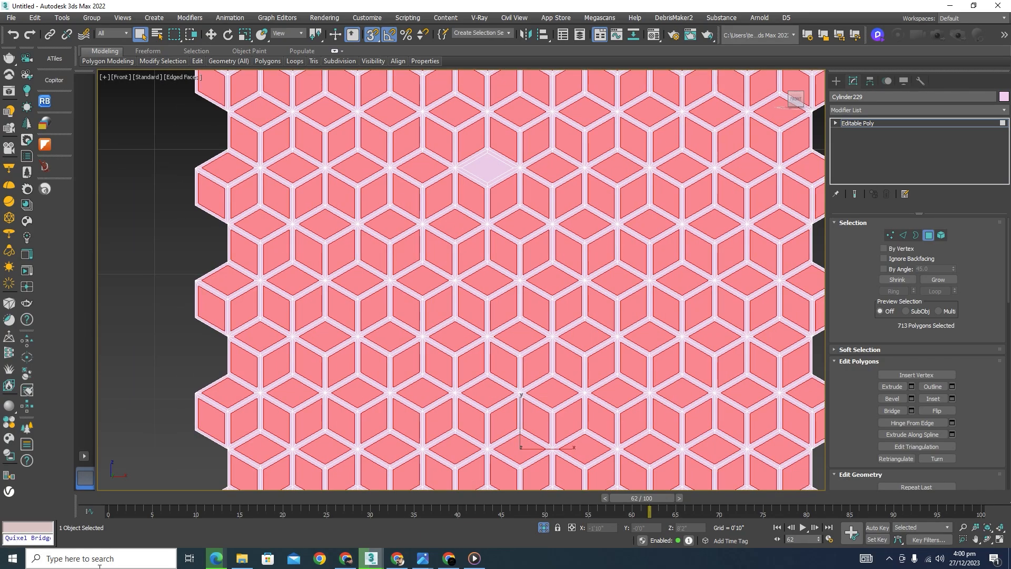
pyautogui.click(489, 170)
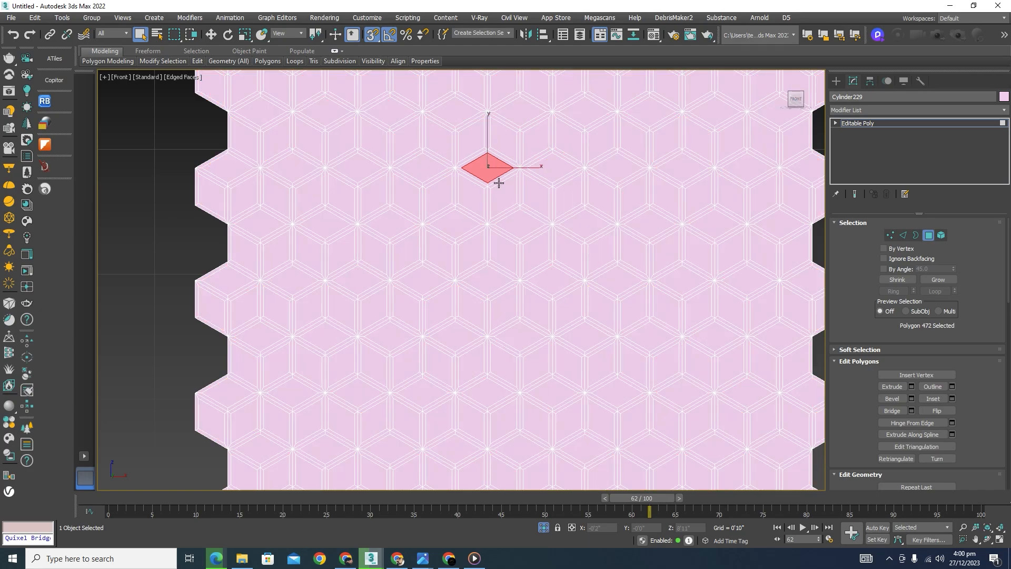
pyautogui.keyDown('ctrl'); pyautogui.click(502, 193); pyautogui.keyUp('ctrl')
pyautogui.keyDown('ctrl'); pyautogui.click(474, 195); pyautogui.keyUp('ctrl')
pyautogui.keyDown('alt'); pyautogui.click(473, 195); pyautogui.keyUp('alt')
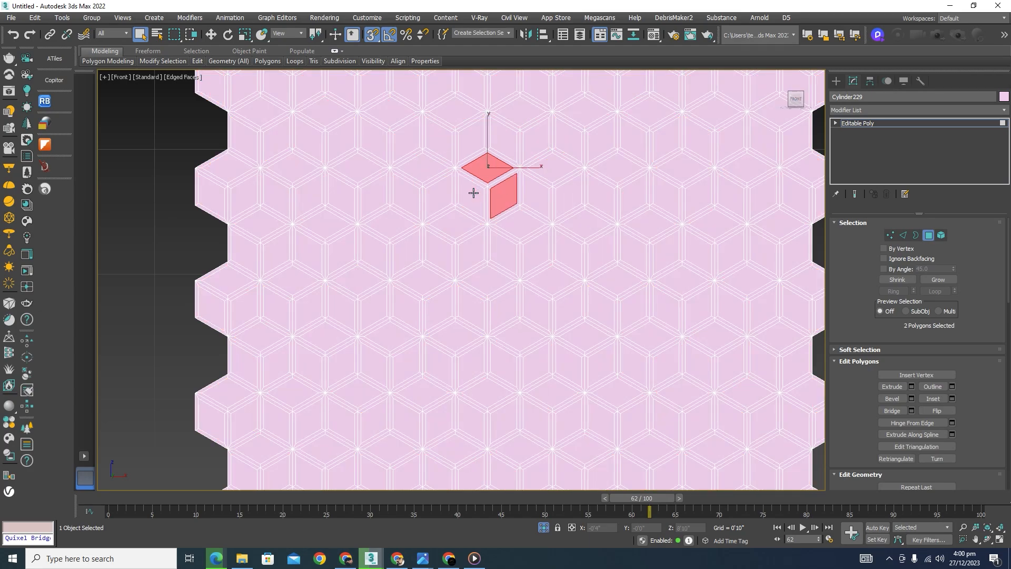
pyautogui.keyDown('alt'); pyautogui.click(504, 193); pyautogui.keyUp('alt')
pyautogui.hotkey('ctrl', 'i')
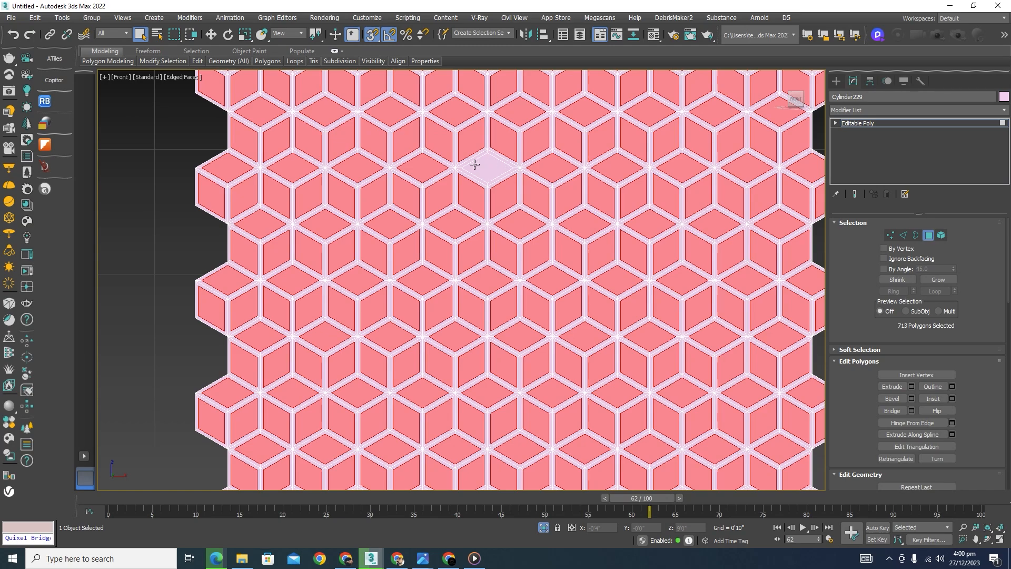
# Deselect three adjoining rhombi that form a solid hexagon, below and to the right of the single deselected rhombus
pyautogui.keyDown('alt'); pyautogui.click(601, 311); pyautogui.keyUp('alt')
pyautogui.keyDown('alt'); pyautogui.click(579, 304); pyautogui.keyUp('alt')
pyautogui.keyDown('alt'); pyautogui.click(582, 338); pyautogui.keyUp('alt')
pyautogui.scroll(-3, 617, 213)
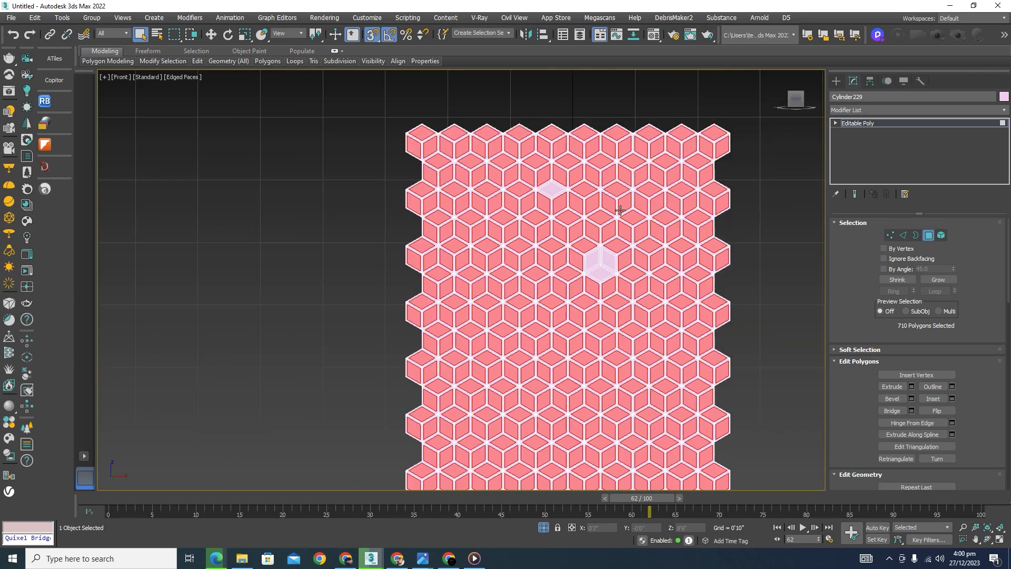
# Deselect six rhombi around one vertex to form a solid star, below and to the left of the deselected hexagon
pyautogui.scroll(5, 548, 268)
pyautogui.scroll(-2, 548, 269)
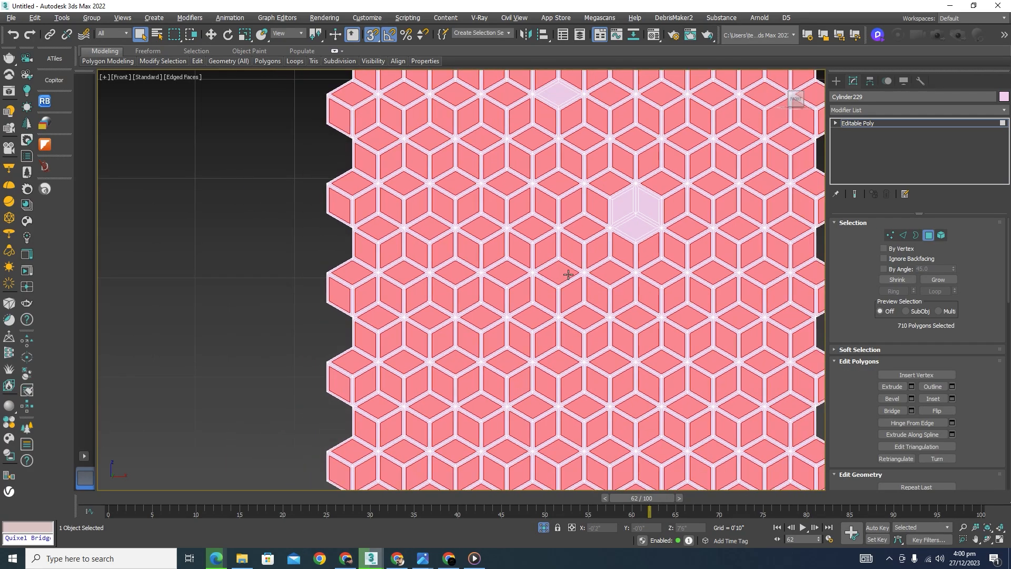
pyautogui.keyDown('alt'); pyautogui.click(519, 296); pyautogui.keyUp('alt')
pyautogui.keyDown('alt'); pyautogui.click(527, 318); pyautogui.keyUp('alt')
pyautogui.keyDown('alt'); pyautogui.click(518, 339); pyautogui.keyUp('alt')
pyautogui.keyDown('alt'); pyautogui.click(494, 336); pyautogui.keyUp('alt')
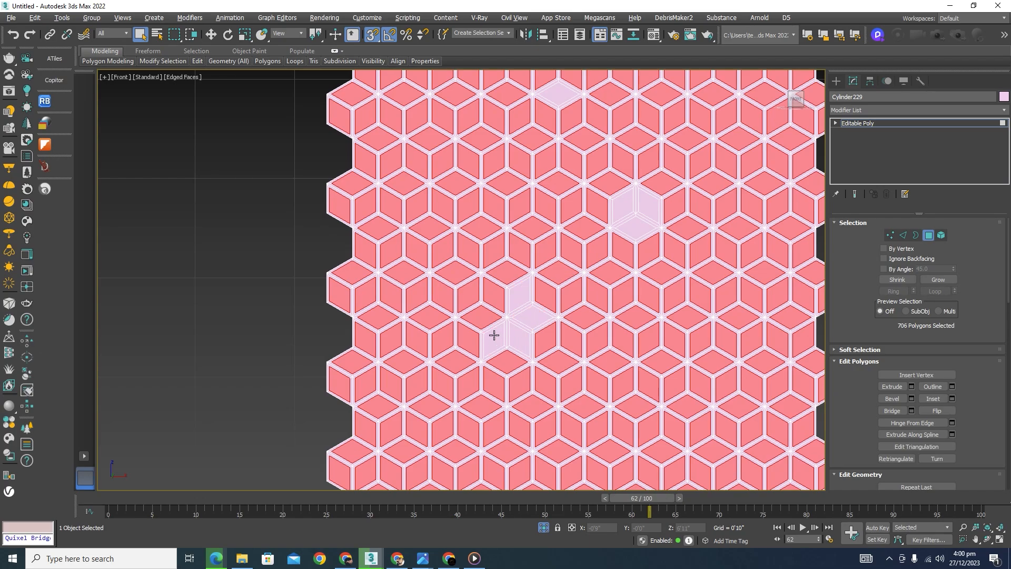
pyautogui.keyDown('alt'); pyautogui.click(479, 301); pyautogui.keyUp('alt')
pyautogui.keyDown('alt'); pyautogui.click(490, 294); pyautogui.keyUp('alt')
# Deselect six rhombi around one vertex to form a second solid star, lower on the lattice's right side
pyautogui.scroll(-4, 489, 295)
pyautogui.scroll(4, 554, 306)
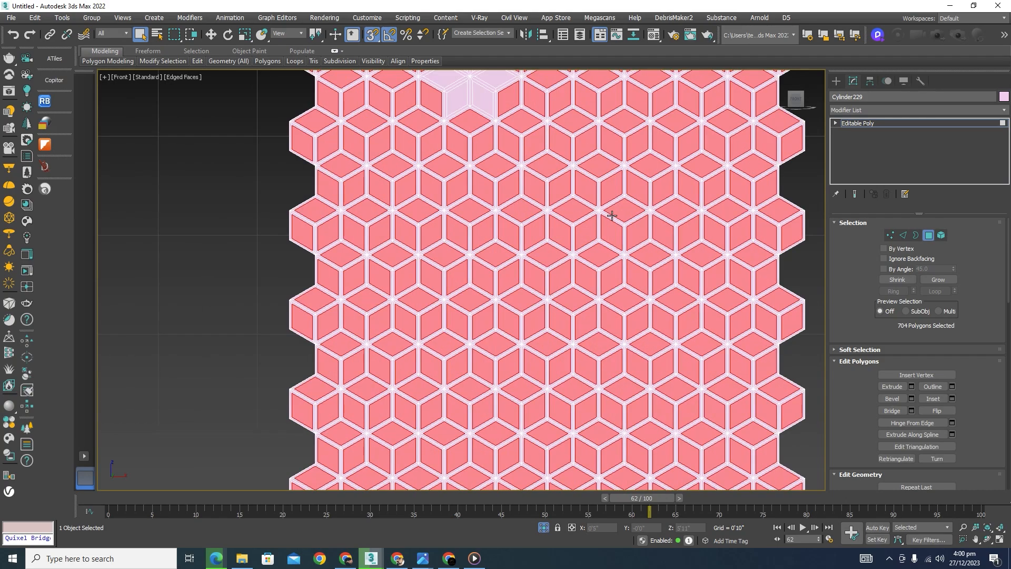
pyautogui.keyDown('alt'); pyautogui.click(665, 282); pyautogui.keyUp('alt')
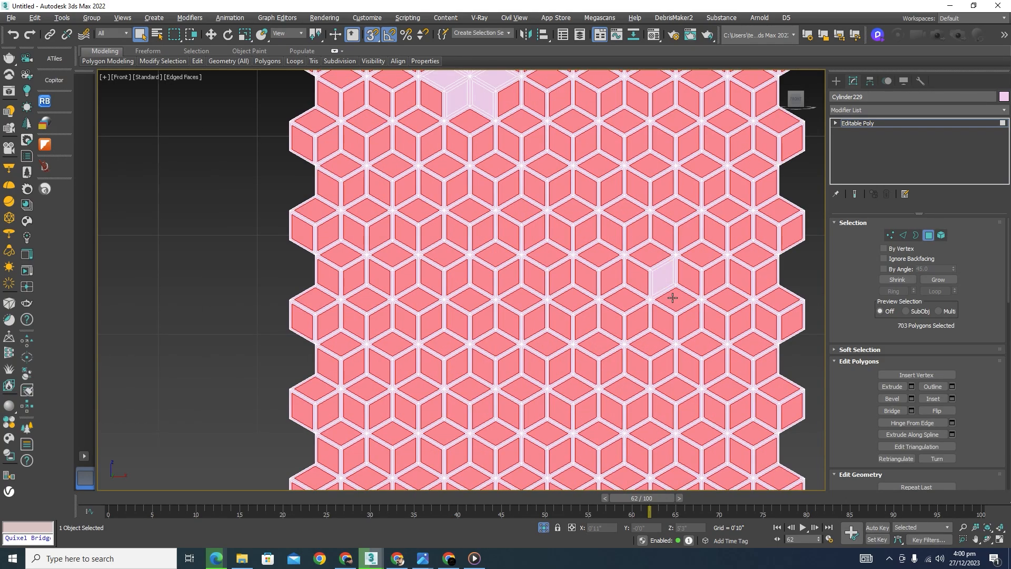
pyautogui.keyDown('alt'); pyautogui.click(675, 299); pyautogui.keyUp('alt')
pyautogui.keyDown('alt'); pyautogui.click(661, 322); pyautogui.keyUp('alt')
pyautogui.keyDown('alt'); pyautogui.click(635, 316); pyautogui.keyUp('alt')
pyautogui.keyDown('alt'); pyautogui.click(619, 301); pyautogui.keyUp('alt')
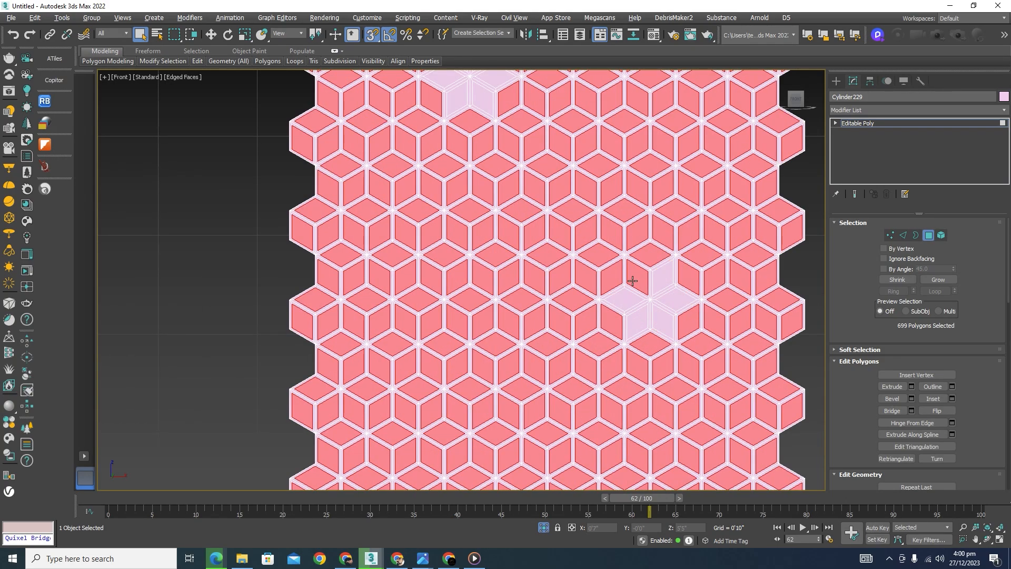
pyautogui.keyDown('alt'); pyautogui.click(634, 275); pyautogui.keyUp('alt')
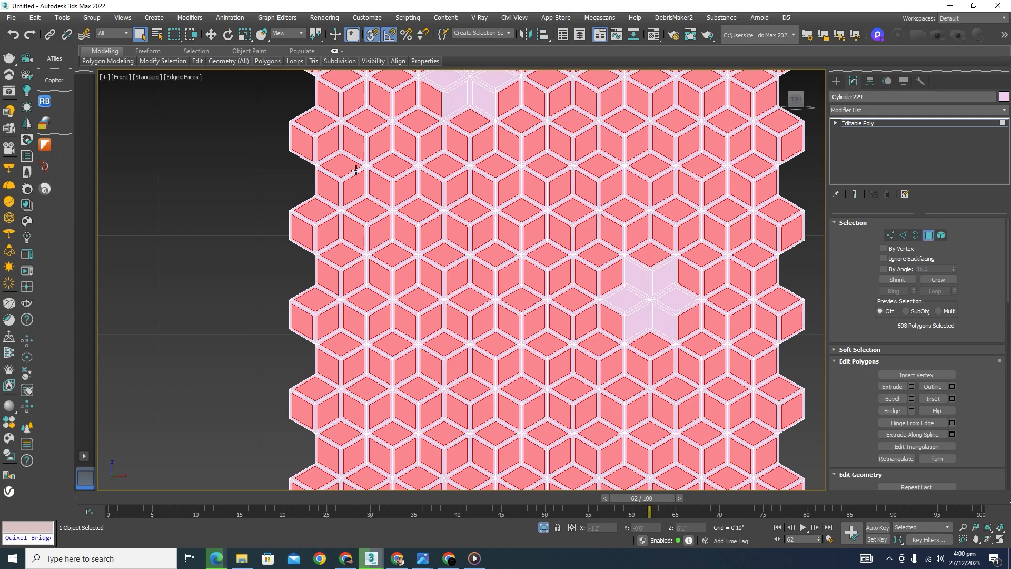
# Deselect three adjoining rhombi that form a solid hexagon, below and to the left of the second star
pyautogui.click(140, 35)
pyautogui.scroll(-3, 619, 237)
pyautogui.scroll(3, 563, 297)
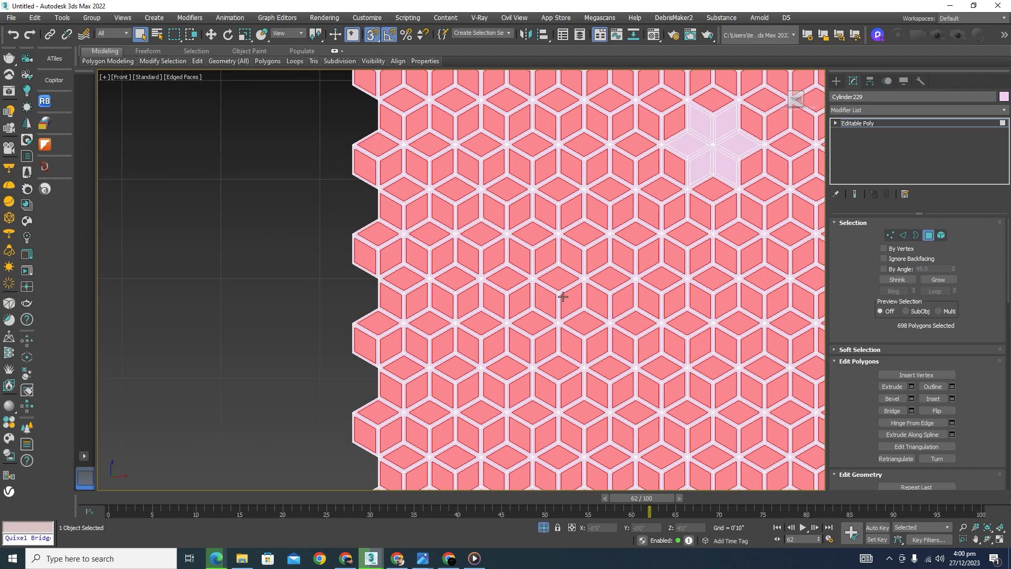
pyautogui.keyDown('alt'); pyautogui.click(545, 300); pyautogui.keyUp('alt')
pyautogui.keyDown('alt'); pyautogui.click(527, 298); pyautogui.keyUp('alt')
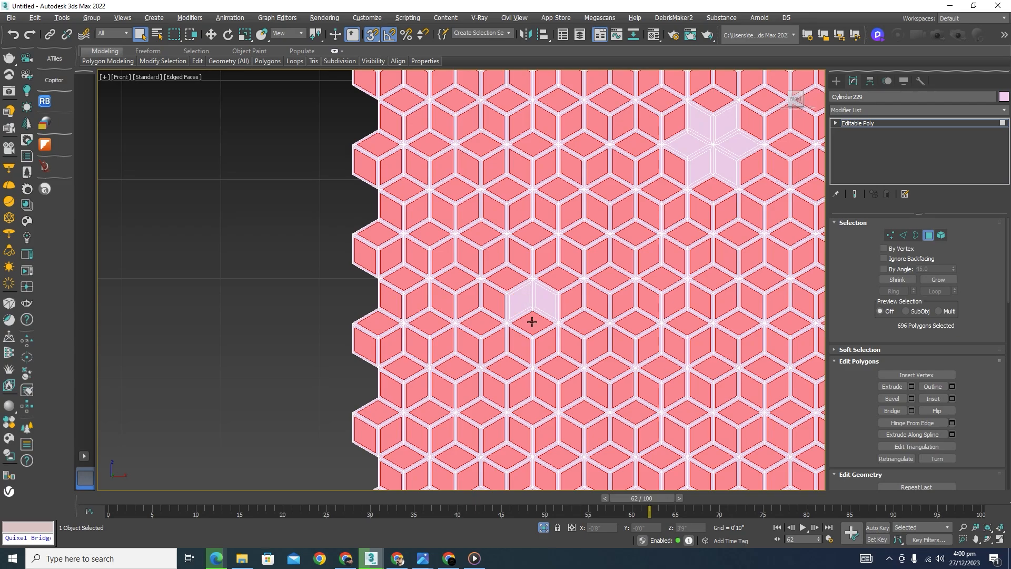
pyautogui.keyDown('alt'); pyautogui.click(532, 323); pyautogui.keyUp('alt')
# Deselect two adjacent rhombi directly below the second star and one lone rhombus between the two stars
pyautogui.keyDown('alt'); pyautogui.click(721, 342); pyautogui.keyUp('alt')
pyautogui.keyDown('alt'); pyautogui.click(703, 342); pyautogui.keyUp('alt')
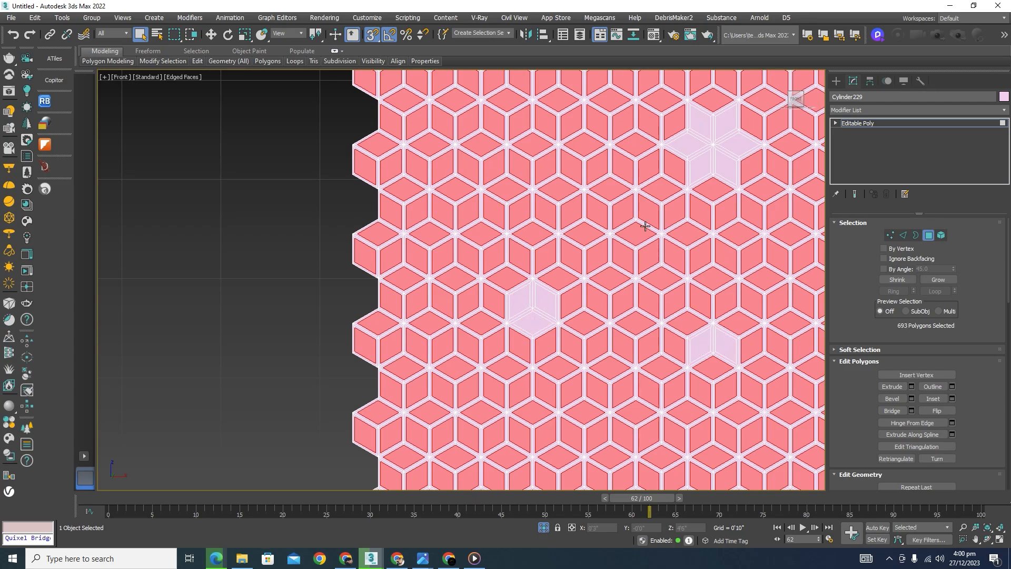
pyautogui.scroll(-3, 645, 227)
pyautogui.scroll(3, 614, 158)
pyautogui.keyDown('alt'); pyautogui.click(617, 205); pyautogui.keyUp('alt')
# Deselect two more three-rhombus hexagons in the upper lattice, one toward the right edge and one toward the left edge
pyautogui.scroll(-3, 643, 154)
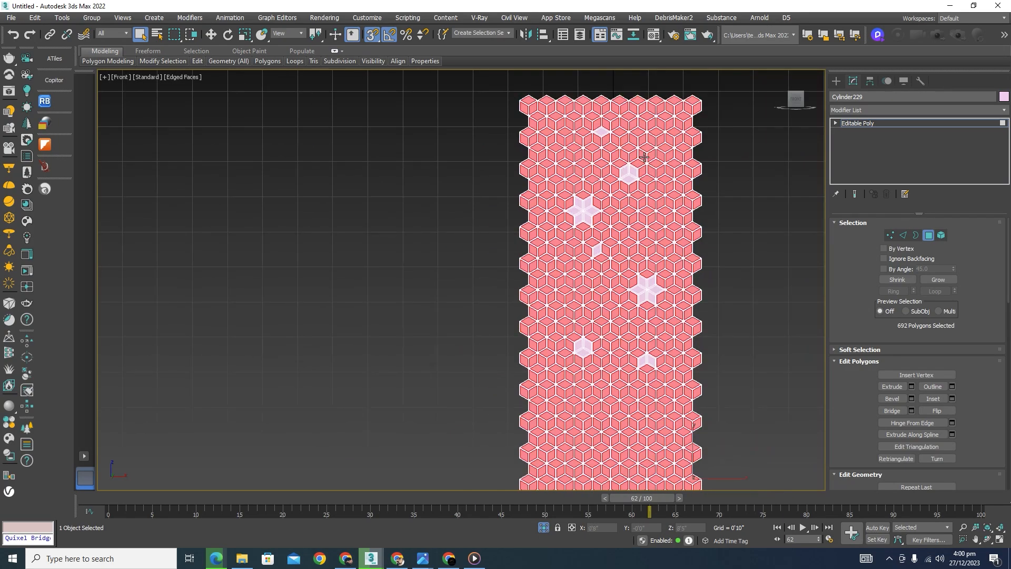
pyautogui.scroll(3, 643, 125)
pyautogui.keyDown('alt'); pyautogui.click(723, 185); pyautogui.keyUp('alt')
pyautogui.keyDown('alt'); pyautogui.click(690, 192); pyautogui.keyUp('alt')
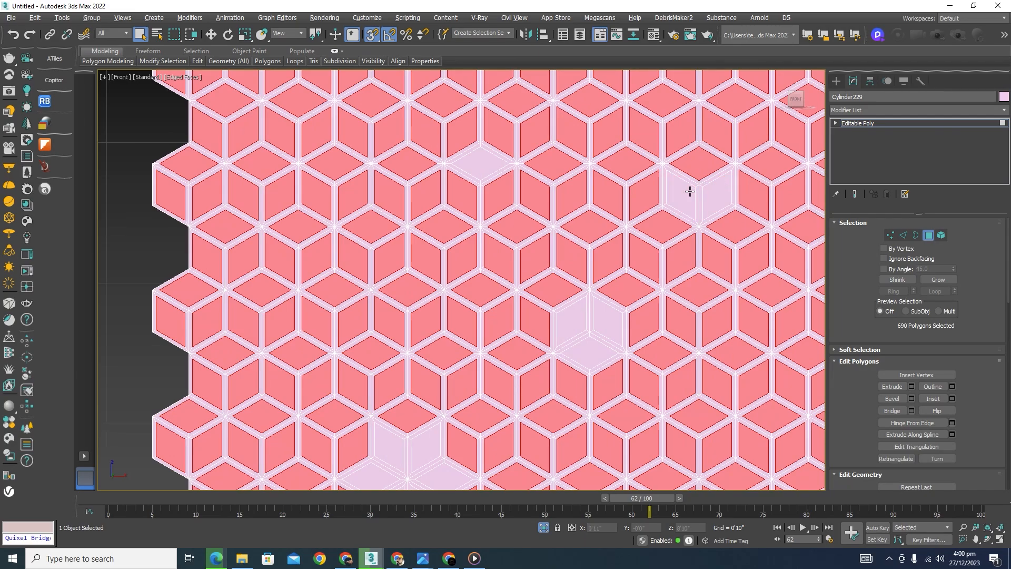
pyautogui.keyDown('alt'); pyautogui.click(698, 172); pyautogui.keyUp('alt')
pyautogui.keyDown('alt'); pyautogui.click(317, 324); pyautogui.keyUp('alt')
pyautogui.keyDown('alt'); pyautogui.click(353, 322); pyautogui.keyUp('alt')
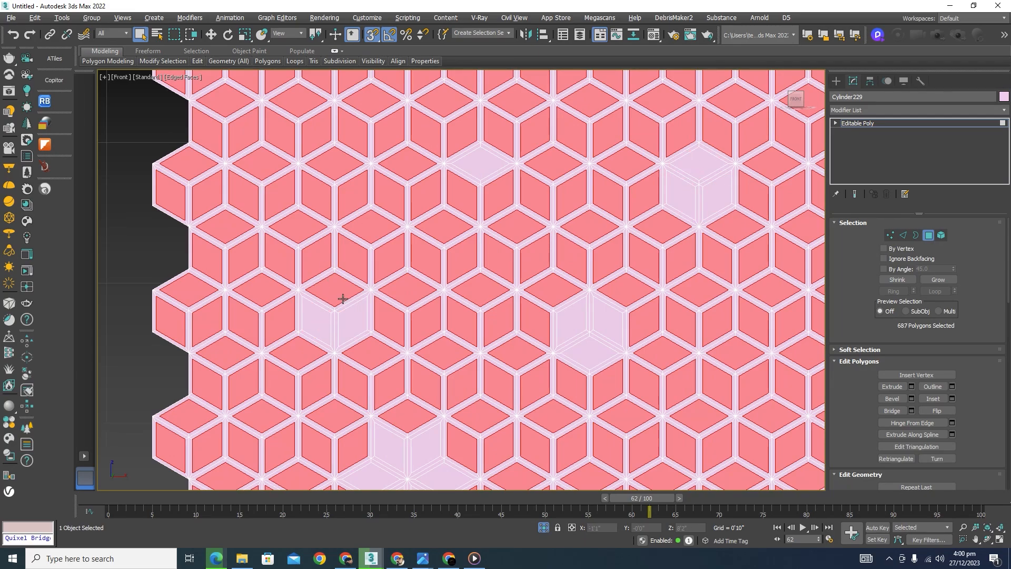
pyautogui.keyDown('alt'); pyautogui.click(339, 295); pyautogui.keyUp('alt')
pyautogui.scroll(-5, 373, 232)
pyautogui.scroll(5, 488, 248)
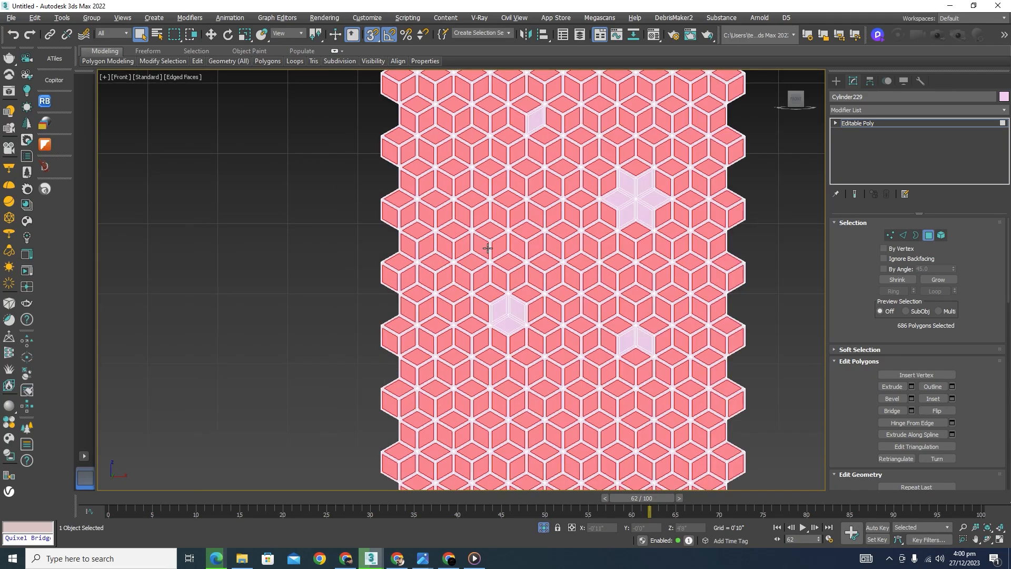
# Deselect three adjoining rhombi to form a solid hexagon just above the hexagon that lies below and left of the second star
pyautogui.keyDown('alt'); pyautogui.click(495, 250); pyautogui.keyUp('alt')
pyautogui.keyDown('alt'); pyautogui.click(482, 247); pyautogui.keyUp('alt')
pyautogui.keyDown('alt'); pyautogui.click(488, 234); pyautogui.keyUp('alt')
pyautogui.scroll(-5, 547, 189)
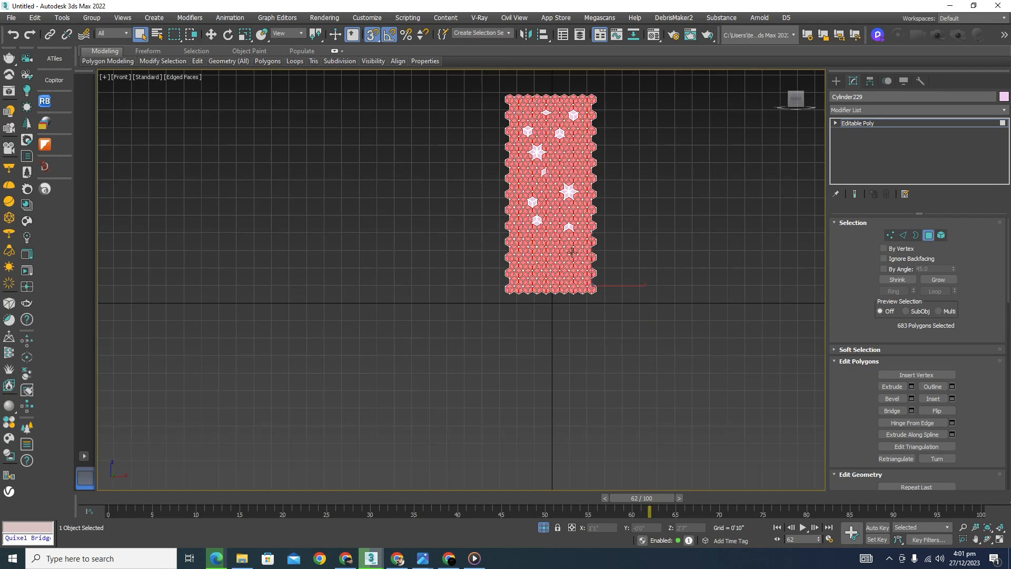
# Deselect two more three-rhombus hexagons in the lower lattice, one near the middle and one higher toward the left edge
pyautogui.scroll(6, 548, 273)
pyautogui.keyDown('alt'); pyautogui.click(531, 282); pyautogui.keyUp('alt')
pyautogui.keyDown('alt'); pyautogui.click(540, 304); pyautogui.keyUp('alt')
pyautogui.keyDown('alt'); pyautogui.click(521, 304); pyautogui.keyUp('alt')
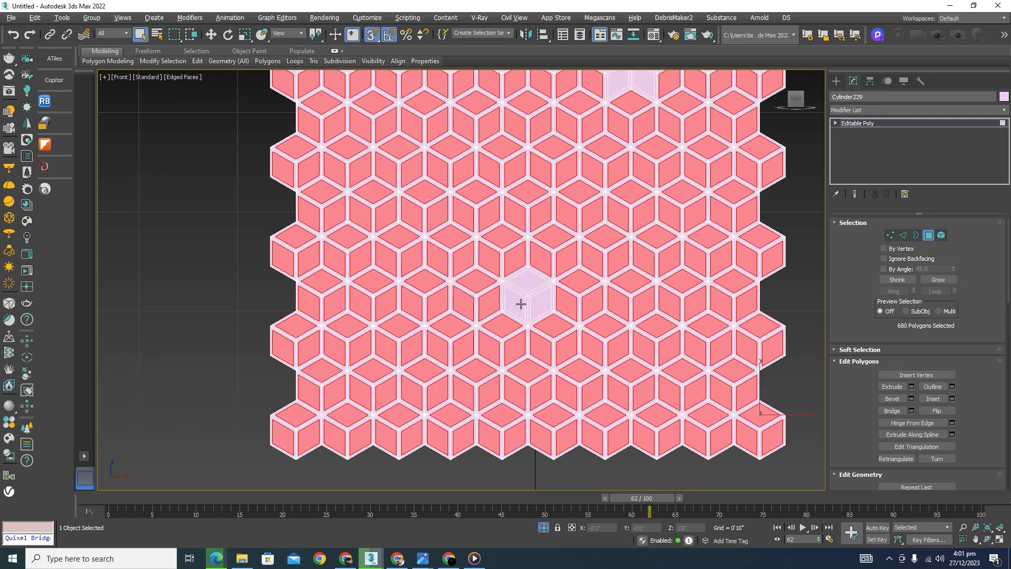
pyautogui.keyDown('alt'); pyautogui.click(410, 216); pyautogui.keyUp('alt')
pyautogui.keyDown('alt'); pyautogui.click(421, 194); pyautogui.keyUp('alt')
pyautogui.keyDown('alt'); pyautogui.click(433, 217); pyautogui.keyUp('alt')
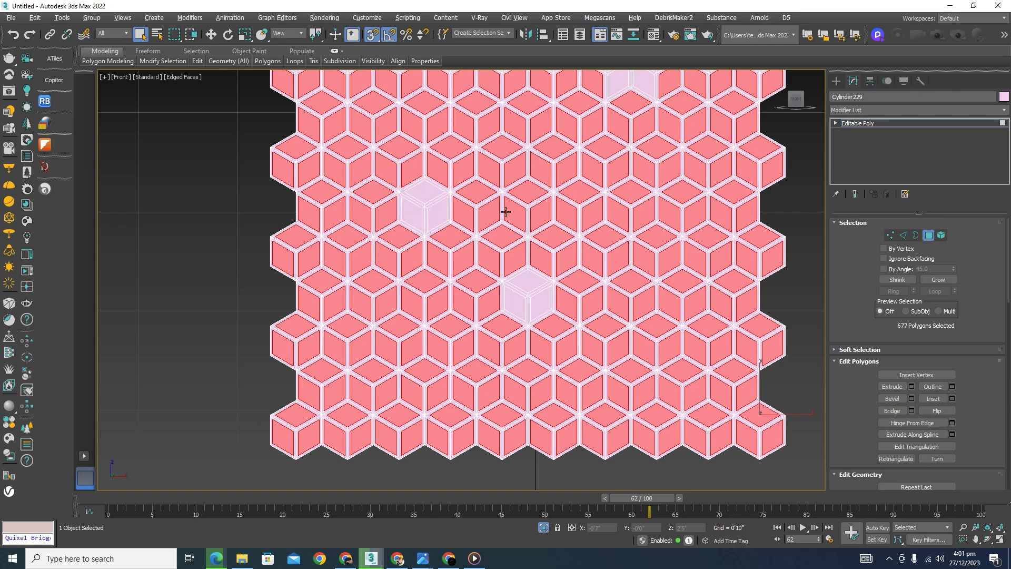
# Deselect two pairs of adjacent rhombi in the lower right of the lattice, one pair above the other
pyautogui.keyDown('alt'); pyautogui.click(647, 214); pyautogui.keyUp('alt')
pyautogui.keyDown('alt'); pyautogui.click(655, 234); pyautogui.keyUp('alt')
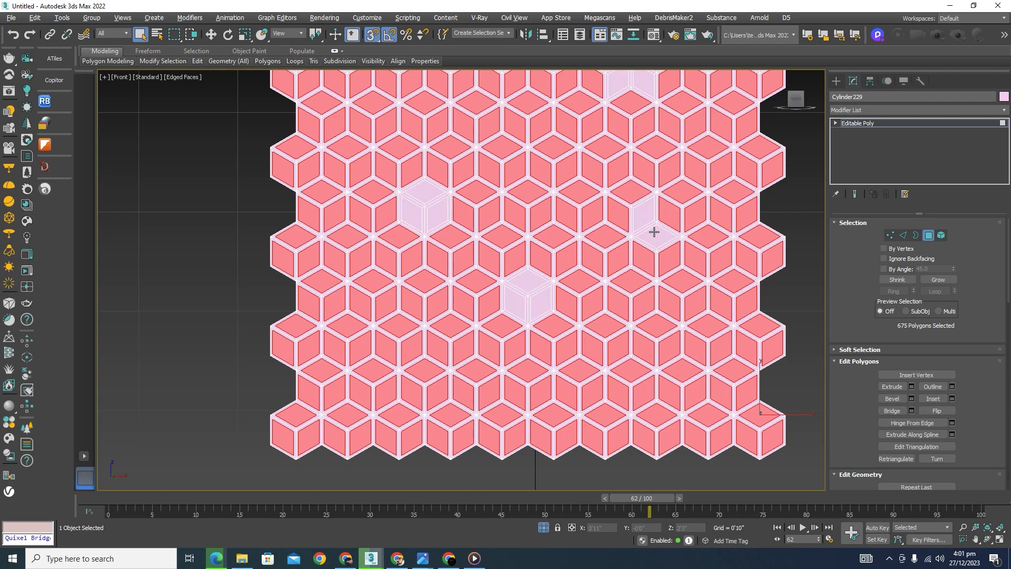
pyautogui.keyDown('alt'); pyautogui.click(694, 348); pyautogui.keyUp('alt')
pyautogui.keyDown('alt'); pyautogui.click(670, 347); pyautogui.keyUp('alt')
# Deselect three adjoining rhombi to form a solid hexagon directly above the second star
pyautogui.scroll(-5, 637, 204)
pyautogui.scroll(6, 740, 227)
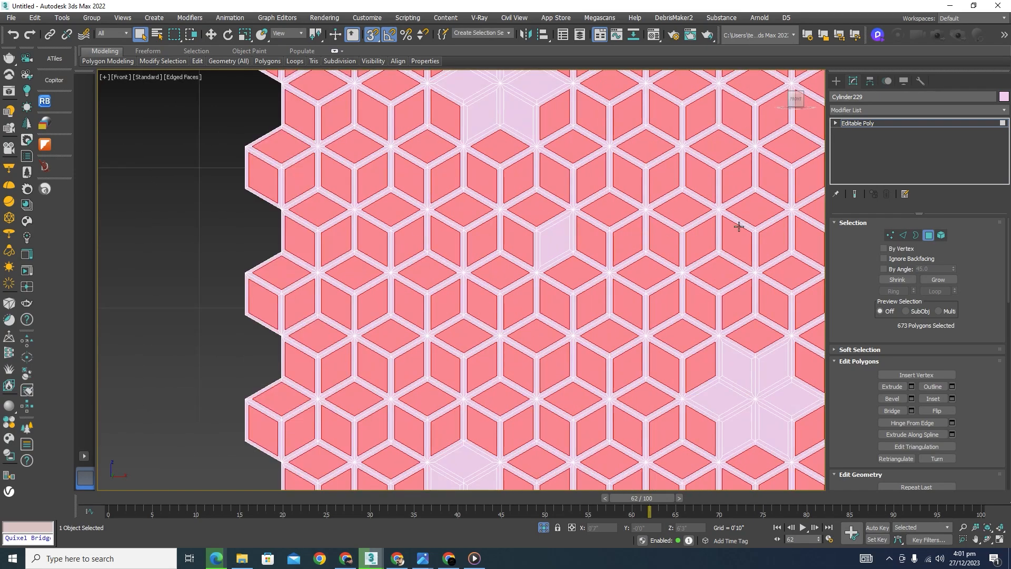
pyautogui.keyDown('alt'); pyautogui.click(763, 215); pyautogui.keyUp('alt')
pyautogui.keyDown('alt'); pyautogui.click(774, 241); pyautogui.keyUp('alt')
pyautogui.keyDown('alt'); pyautogui.click(732, 242); pyautogui.keyUp('alt')
# Delete all the selected inset polygons to open up the lattice, and leave polygon editing
pyautogui.scroll(-5, 607, 209)
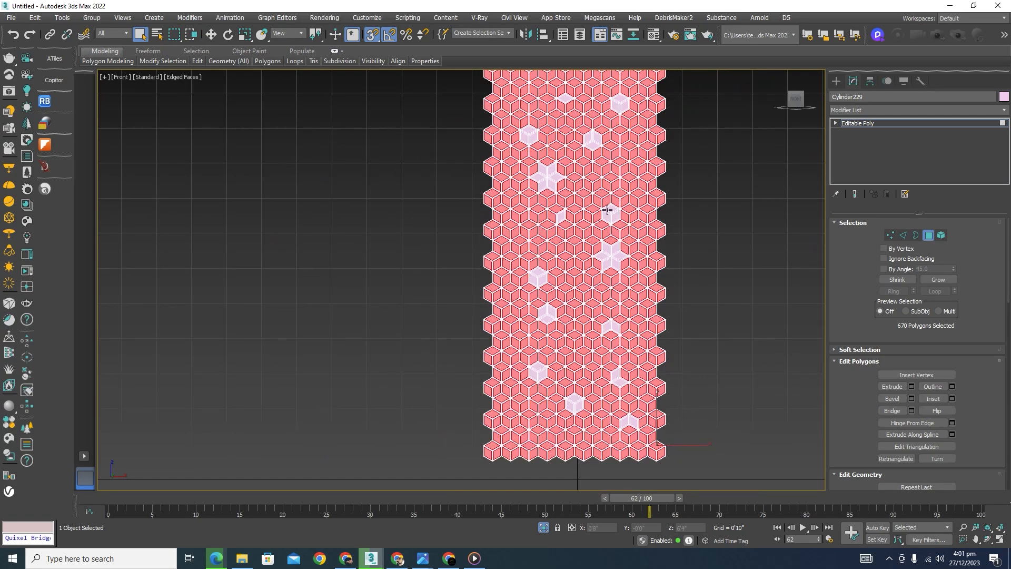
pyautogui.click(673, 202)
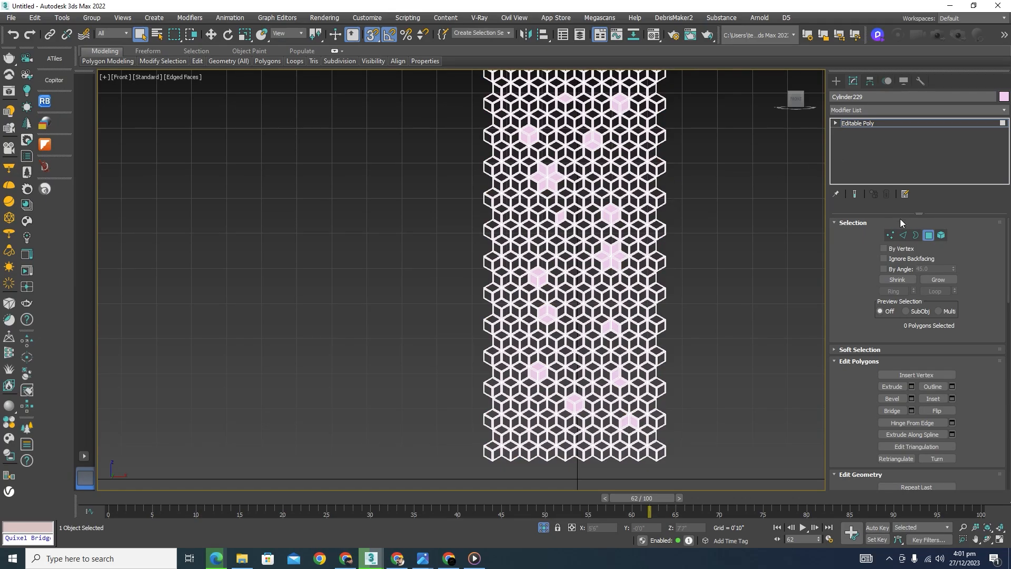
pyautogui.click(928, 235)
pyautogui.scroll(-5, 626, 202)
pyautogui.keyDown('alt'); pyautogui.moveTo(627, 201); pyautogui.dragTo(618, 235, button='middle'); pyautogui.keyUp('alt')
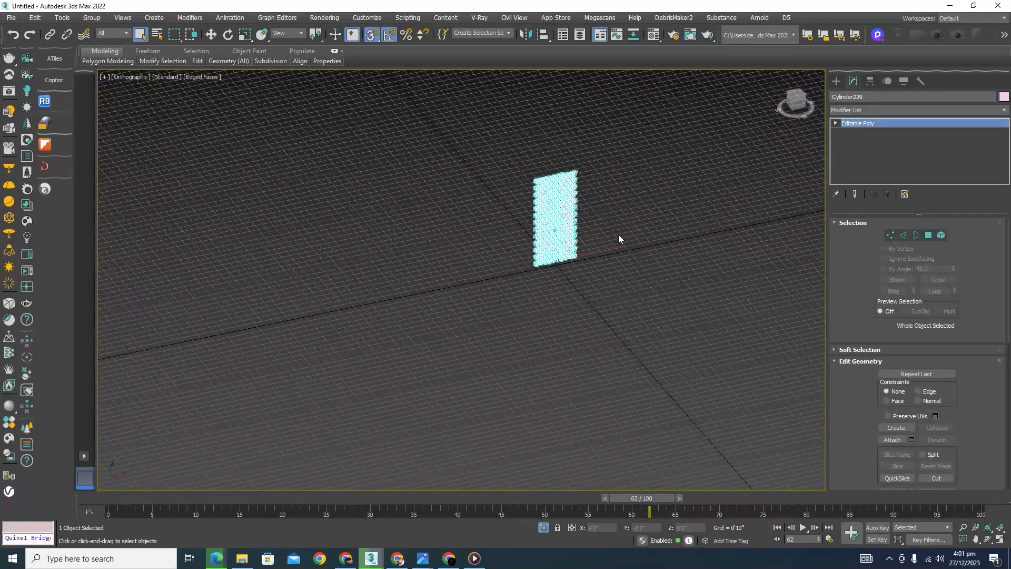
pyautogui.click(618, 235)
# Thicken the lattice mesh with a Shell modifier that has a 0'1" outer amount
pyautogui.scroll(10, 569, 203)
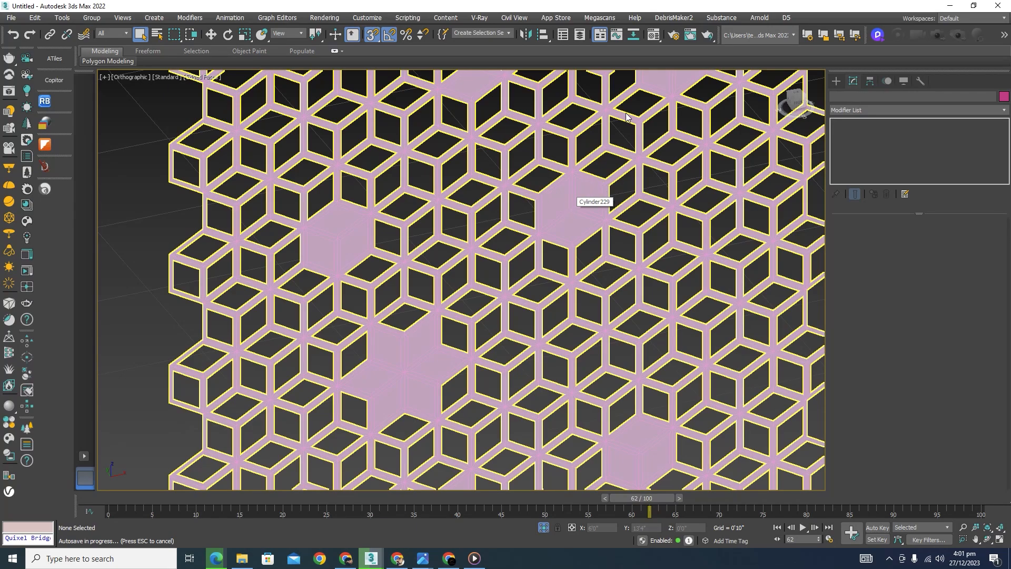
pyautogui.scroll(-5, 583, 179)
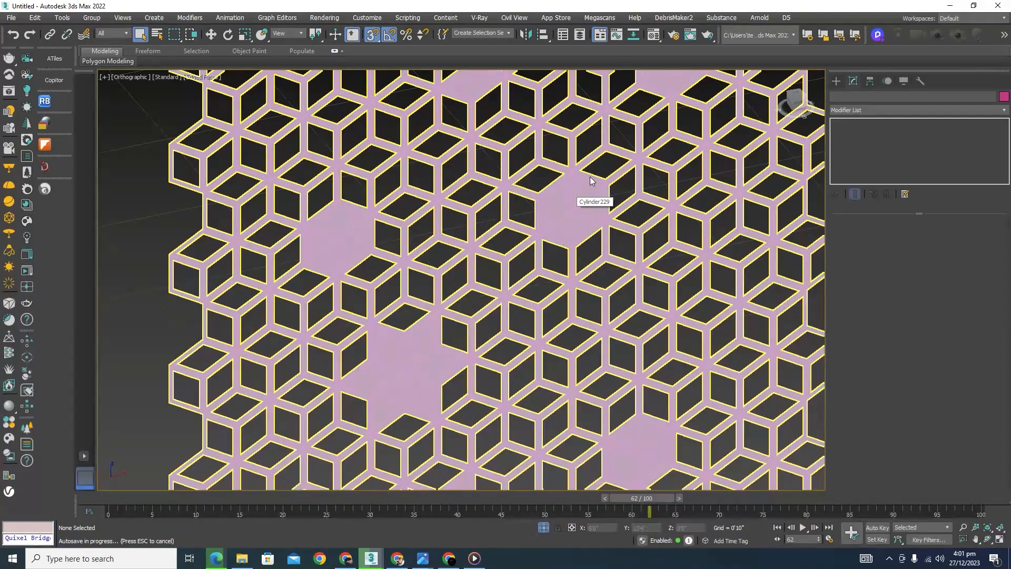
pyautogui.click(590, 176)
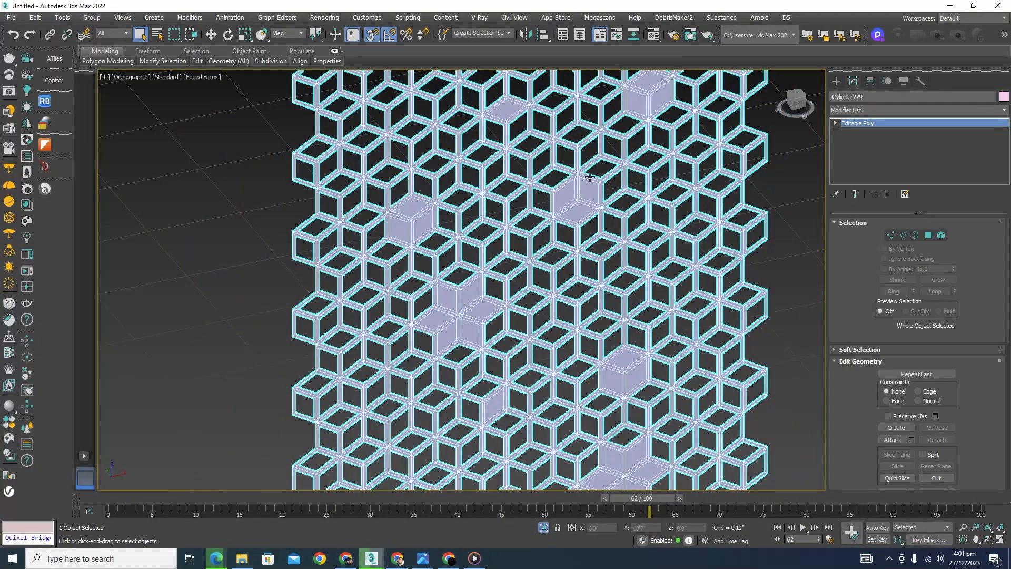
pyautogui.click(1004, 110)
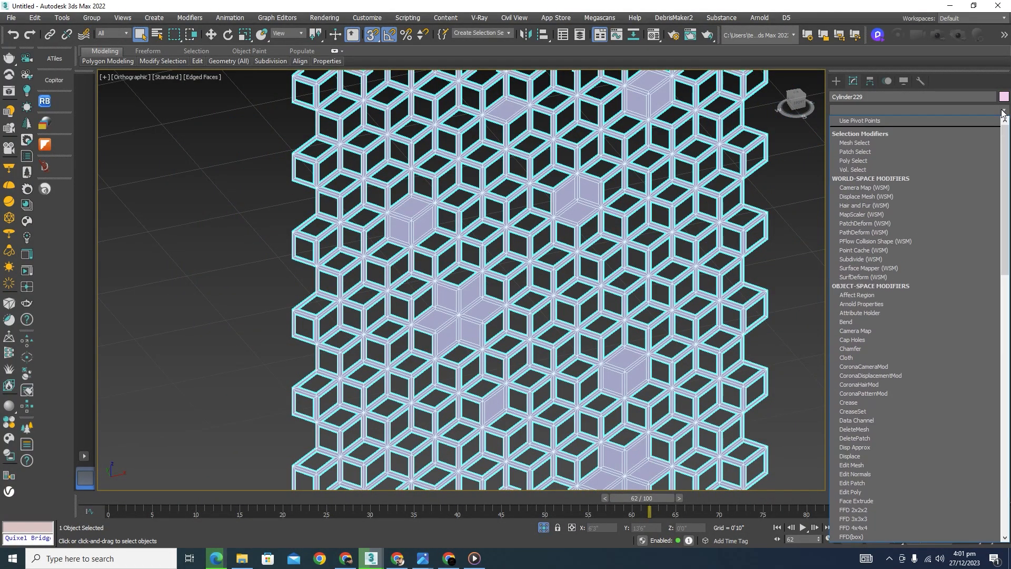
pyautogui.write('sh')
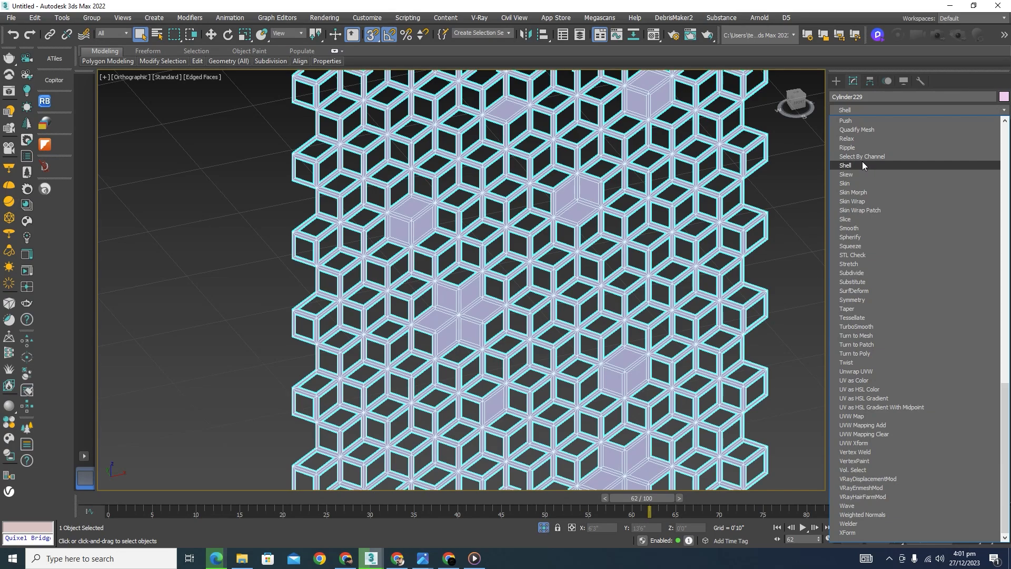
pyautogui.click(863, 163)
pyautogui.scroll(2, 582, 188)
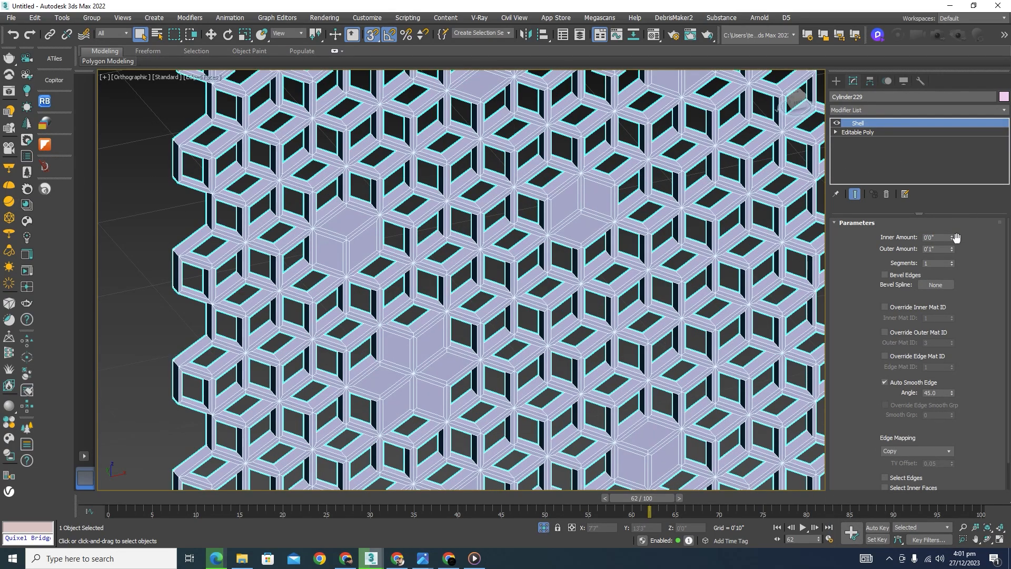
# End the lattice's isolation so the whole scene shows, and switch to the front view
pyautogui.scroll(-6, 640, 216)
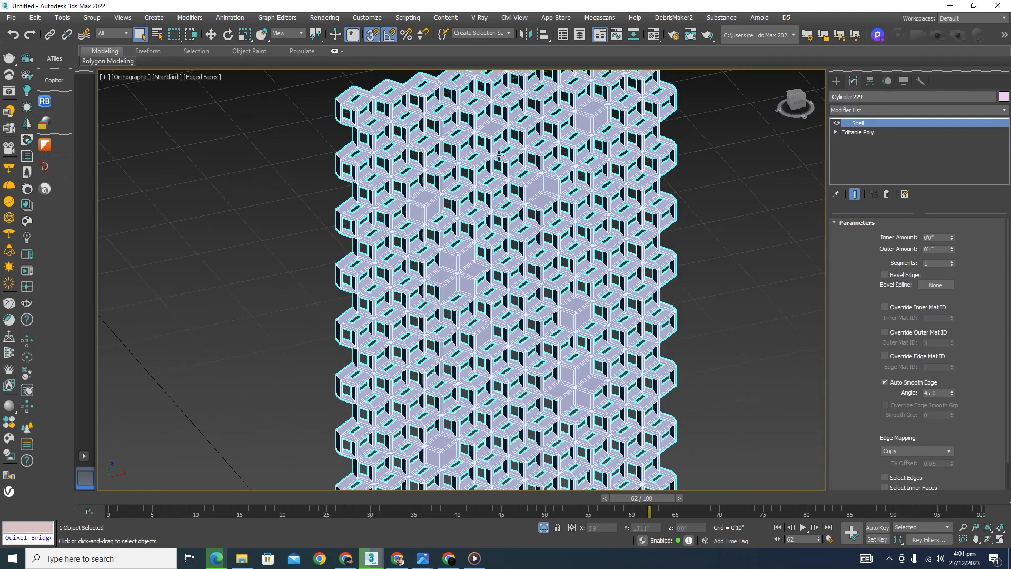
pyautogui.click(640, 217)
pyautogui.click(525, 225)
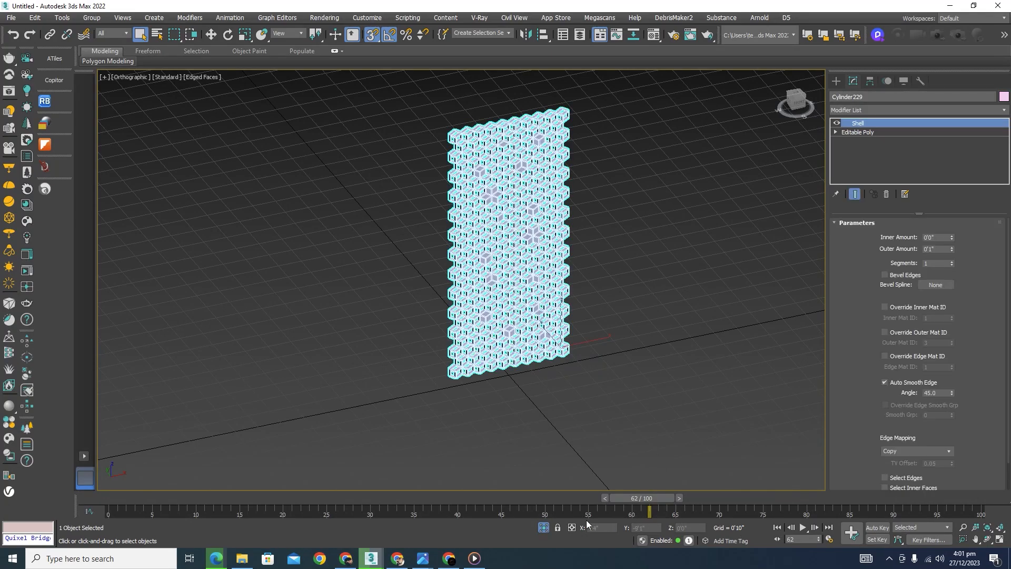
pyautogui.click(544, 528)
pyautogui.click(738, 289)
pyautogui.press('f')
pyautogui.scroll(-5, 632, 219)
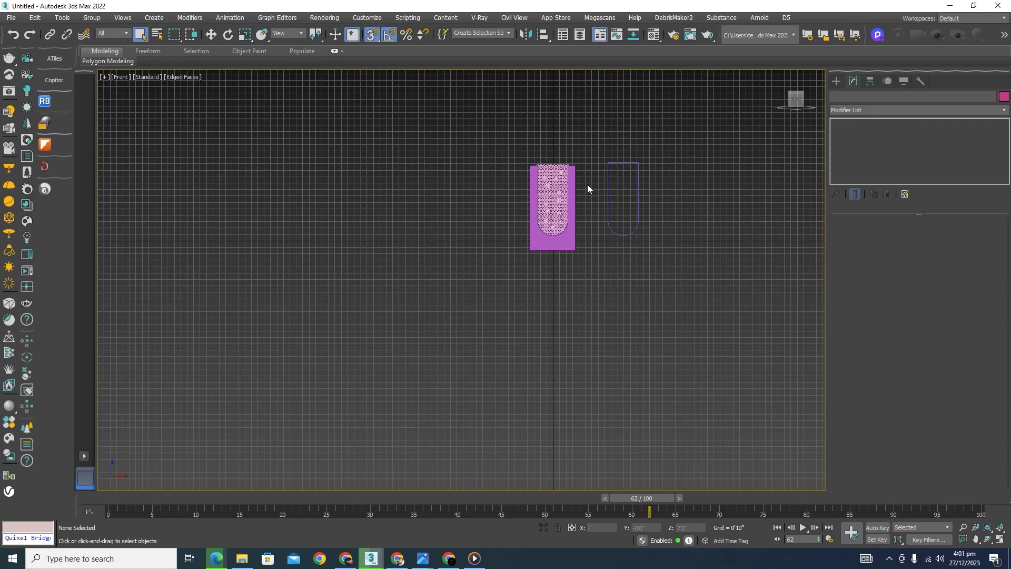
# Inspect how the shelled lattice fits the arched opening of the purple panel, from the front and at an angle
pyautogui.scroll(6, 563, 183)
pyautogui.click(535, 178)
pyautogui.scroll(4, 537, 160)
pyautogui.scroll(-2, 537, 160)
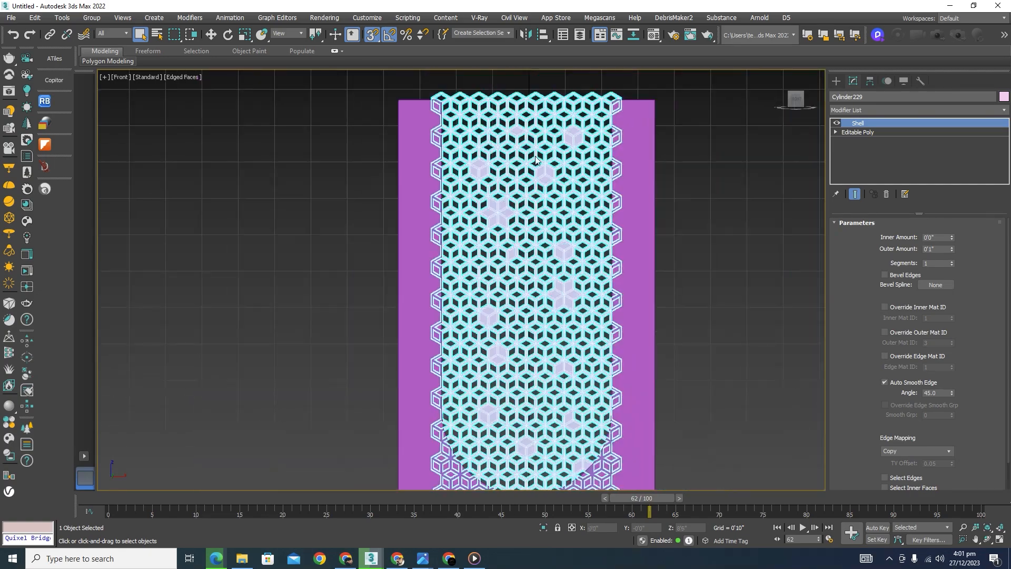
pyautogui.keyDown('alt'); pyautogui.moveTo(546, 215); pyautogui.dragTo(682, 229, button='middle'); pyautogui.keyUp('alt')
pyautogui.scroll(-3, 681, 229)
pyautogui.click(683, 230)
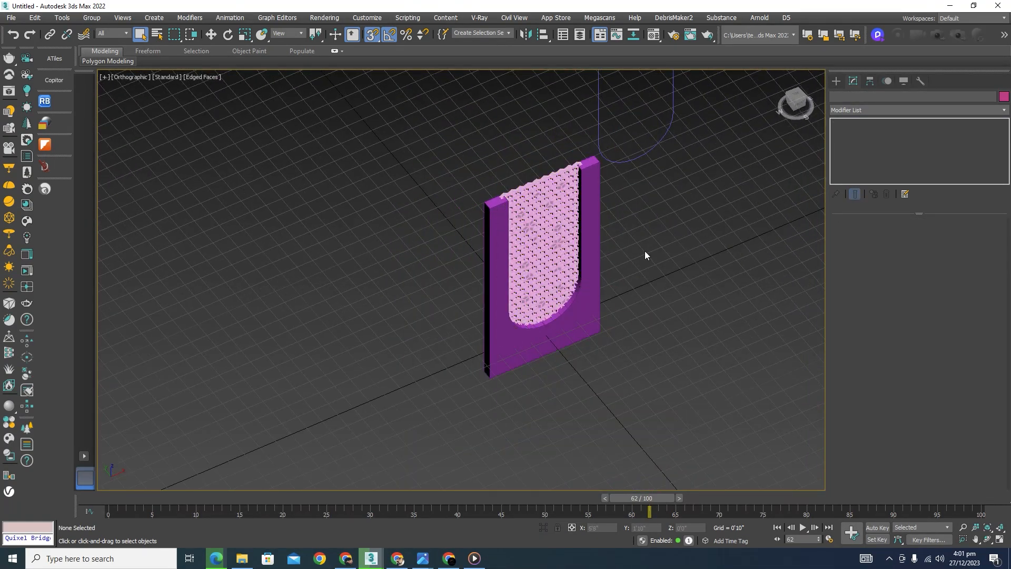
# View the star-and-hexagon pattern image in Photos, then switch to Adobe Photoshop 2021 with that image open
pyautogui.moveTo(423, 558)
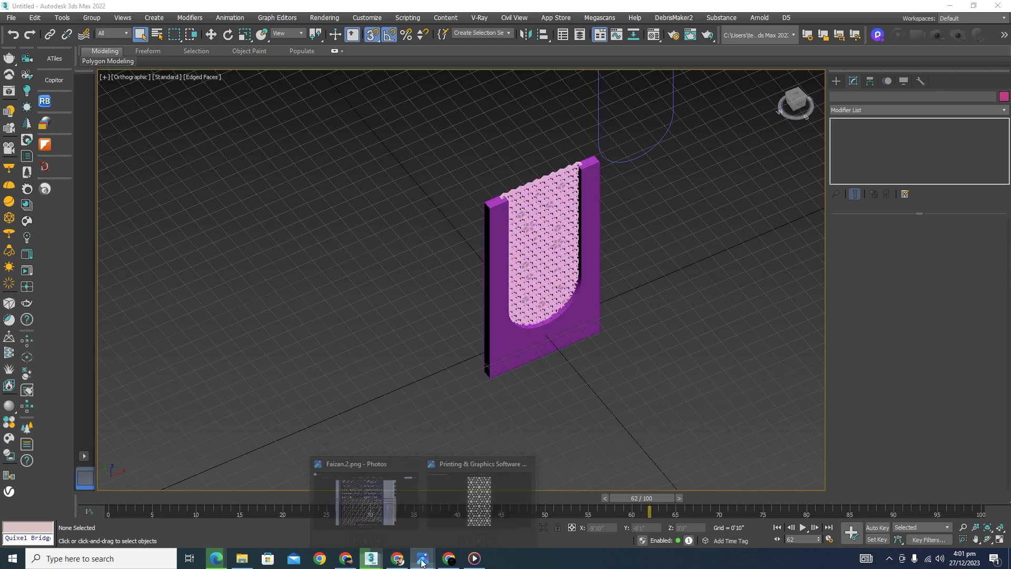
pyautogui.click(472, 497)
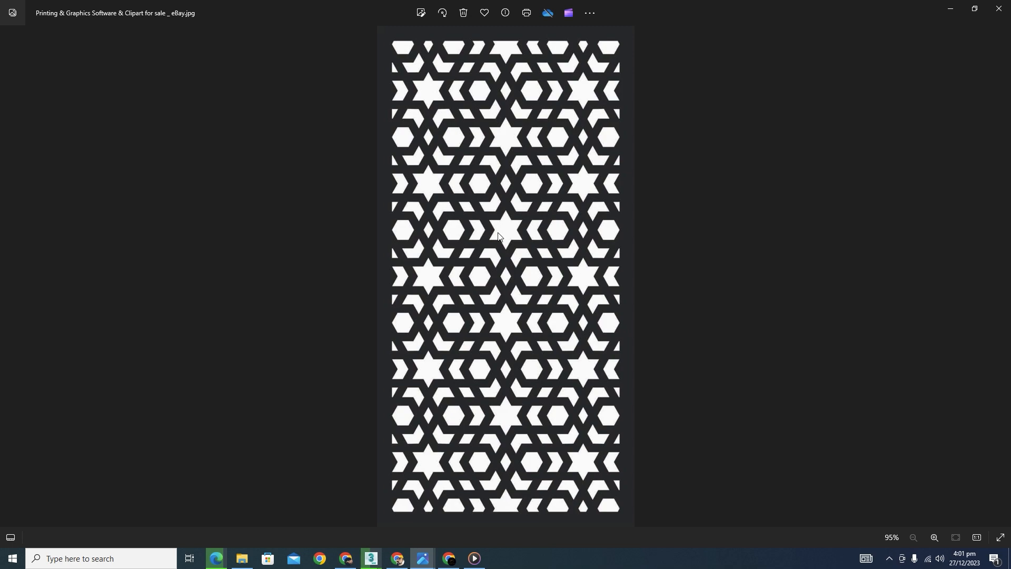
pyautogui.click(13, 558)
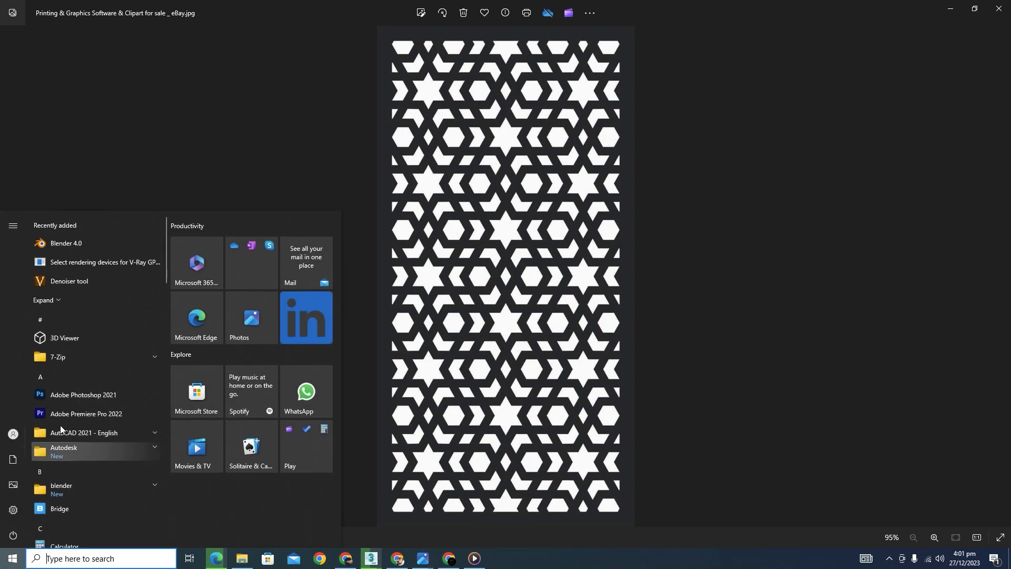
pyautogui.click(69, 396)
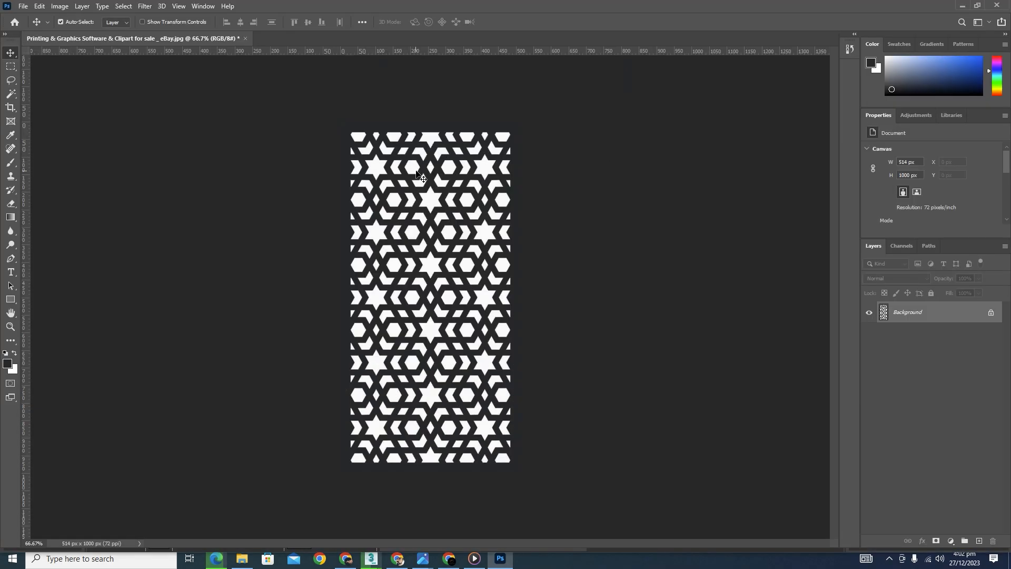
pyautogui.keyDown('alt'); pyautogui.scroll(2, 415, 196); pyautogui.keyUp('alt')
pyautogui.keyDown('alt'); pyautogui.scroll(2, 417, 198); pyautogui.keyUp('alt')
pyautogui.keyDown('alt'); pyautogui.scroll(-3, 463, 240); pyautogui.keyUp('alt')
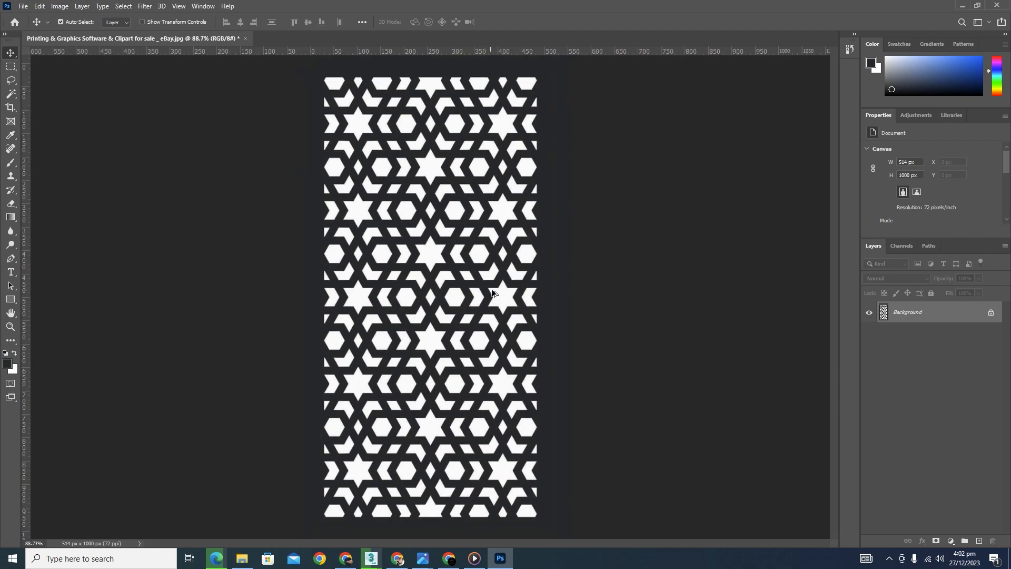
# Review the original pattern image in Photos once more and return to Photoshop
pyautogui.moveTo(423, 559)
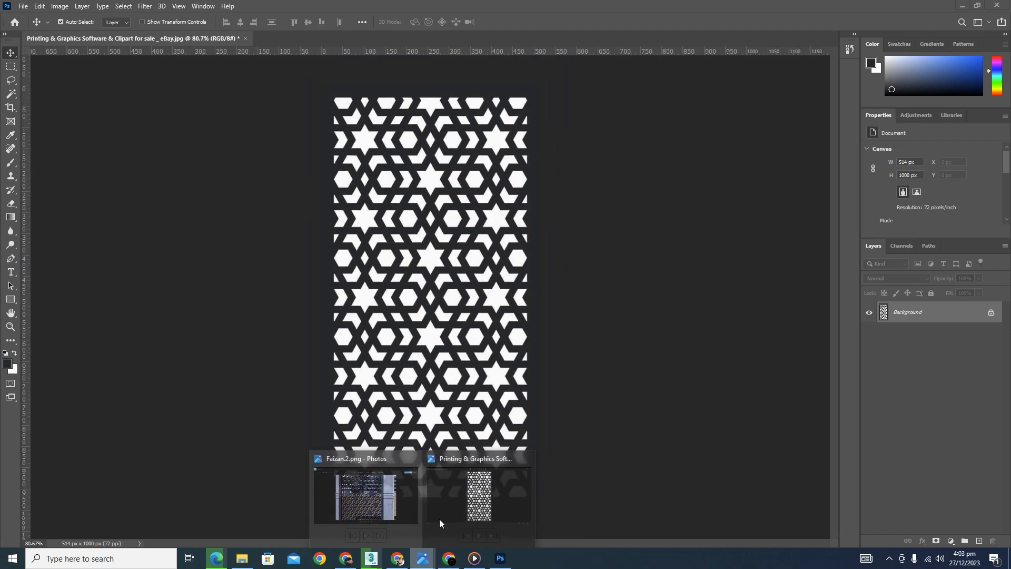
pyautogui.click(480, 503)
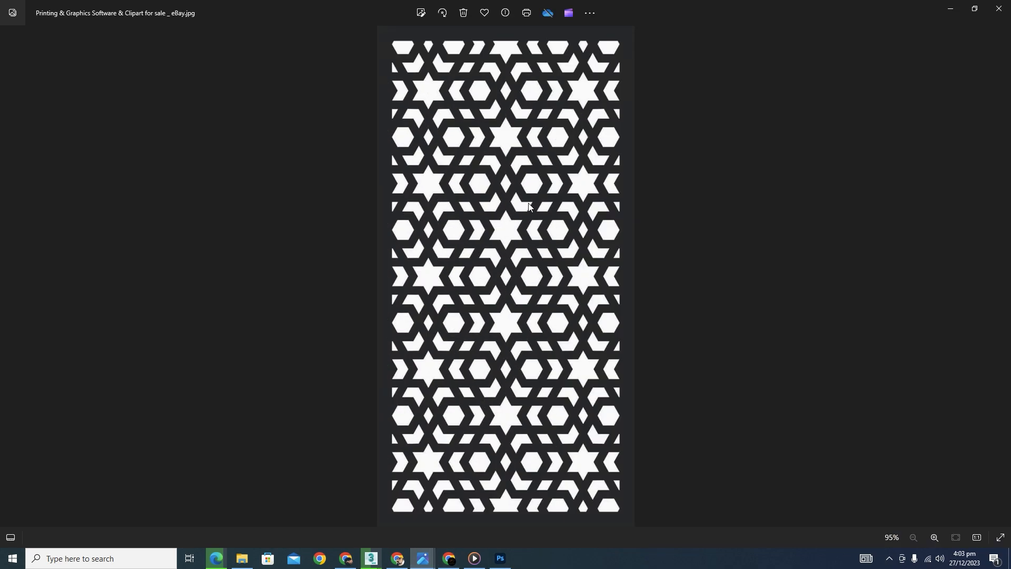
pyautogui.click(501, 558)
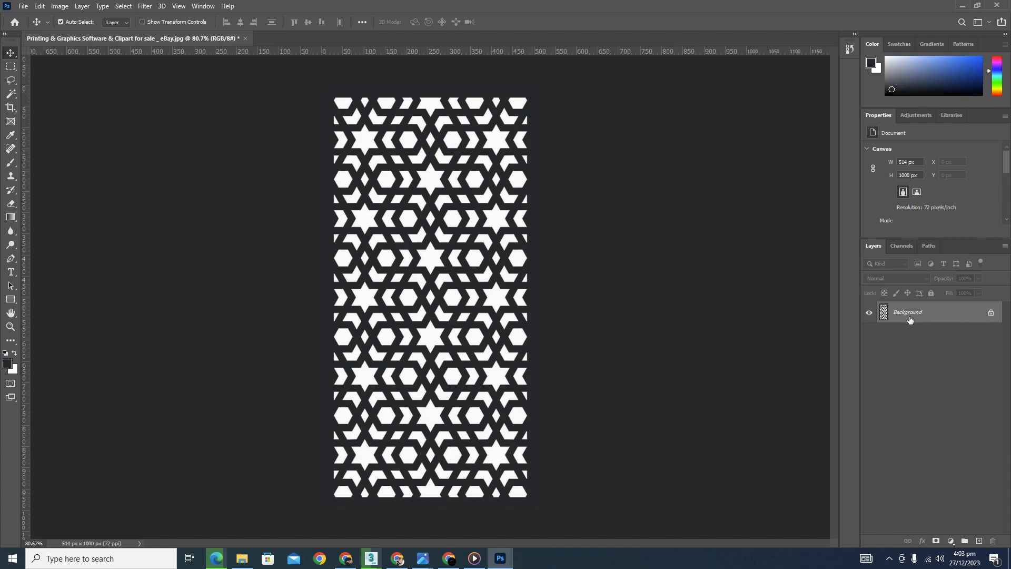
# Unlock the background layer and select the dark lattice using Color Range with Sampled Colors and a fuzziness of 40
pyautogui.click(992, 314)
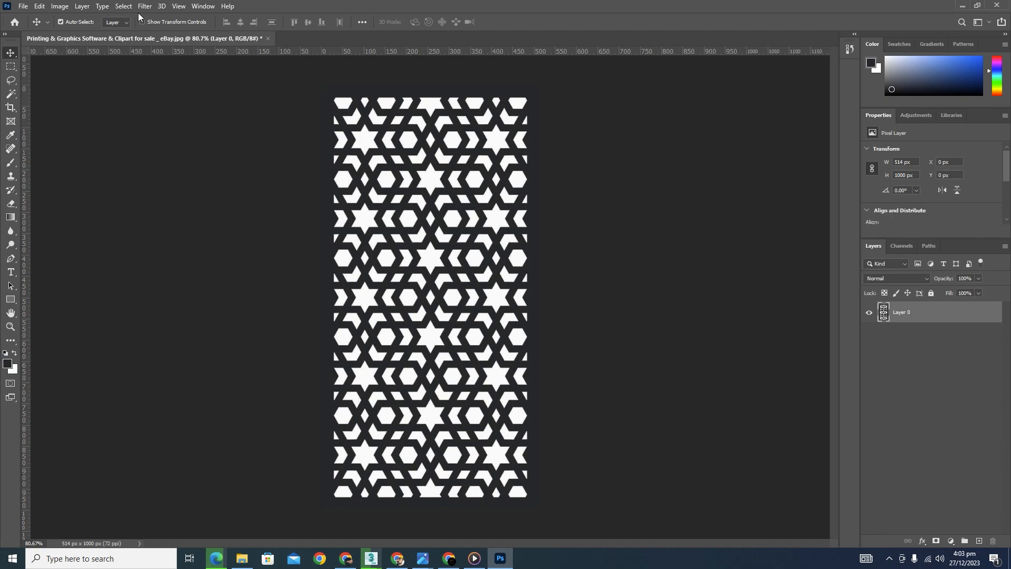
pyautogui.click(123, 5)
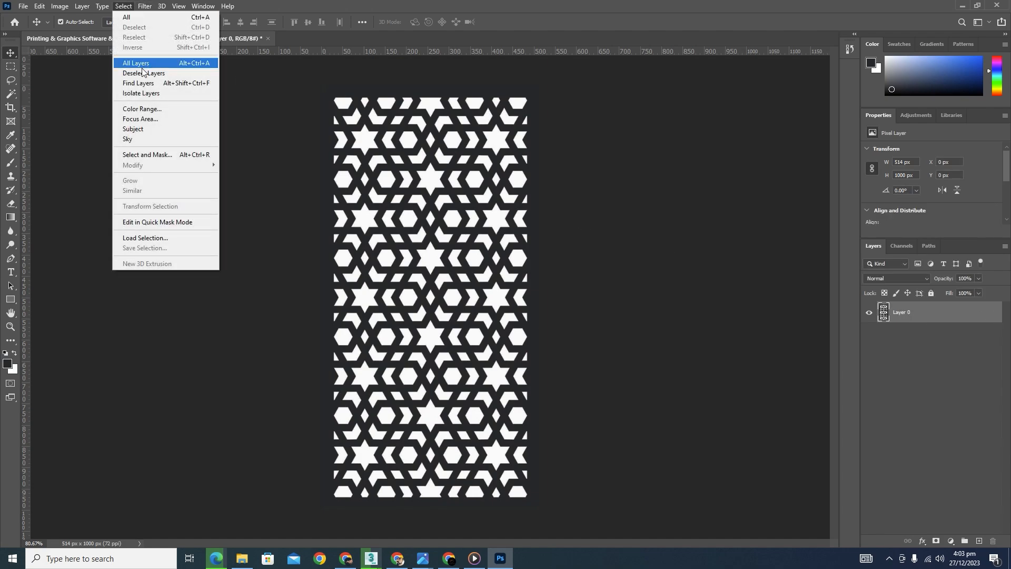
pyautogui.click(144, 109)
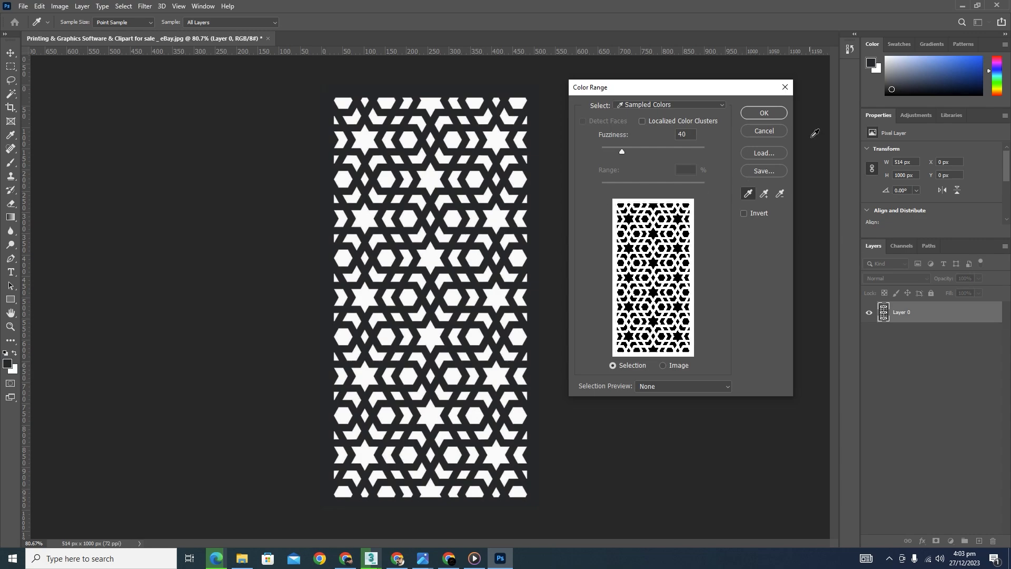
pyautogui.click(764, 112)
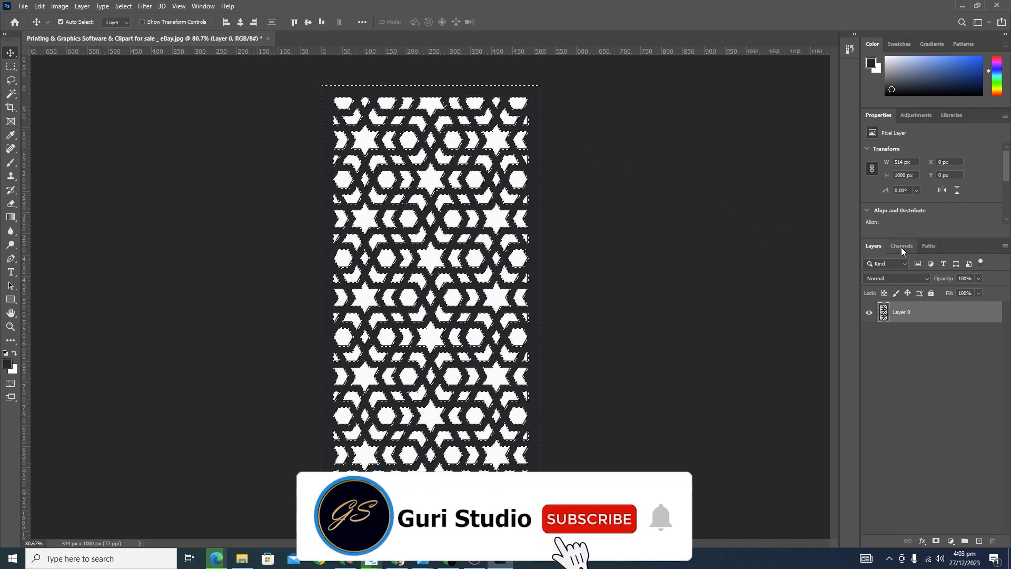
# Convert the lattice selection to a work path, and check it by briefly hiding Layer 0
pyautogui.click(929, 246)
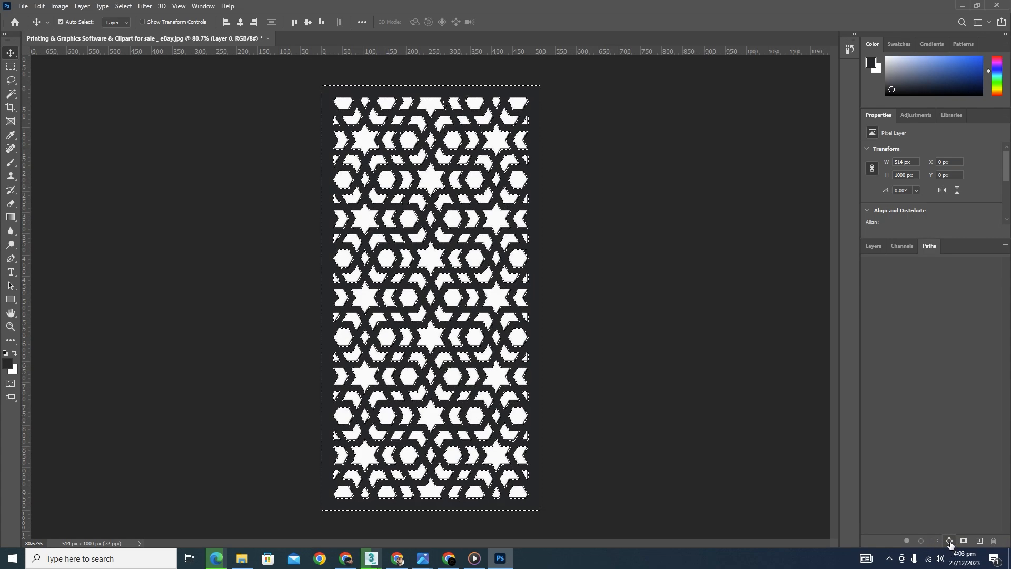
pyautogui.click(950, 541)
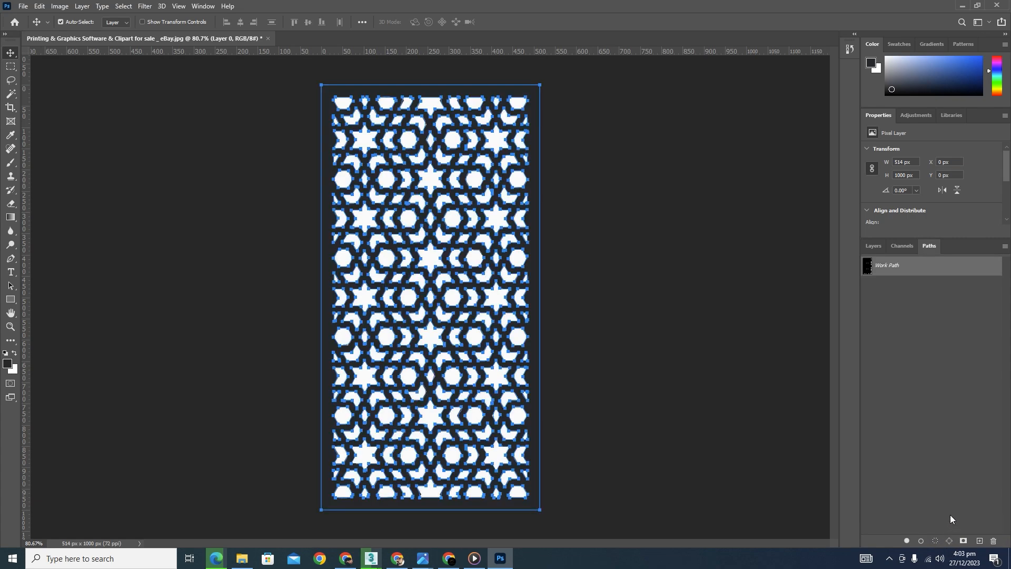
pyautogui.click(874, 246)
pyautogui.click(869, 315)
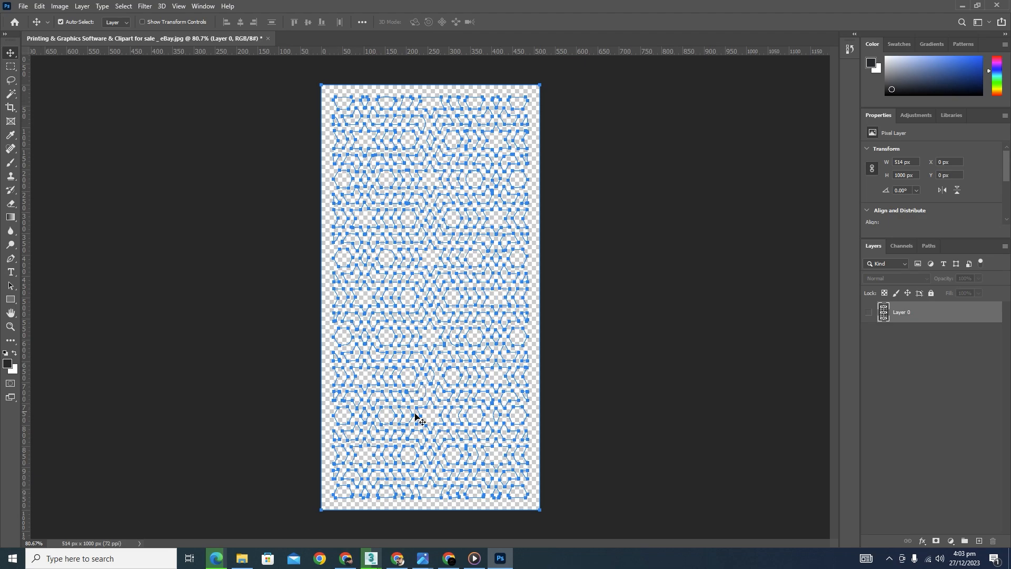
pyautogui.click(869, 313)
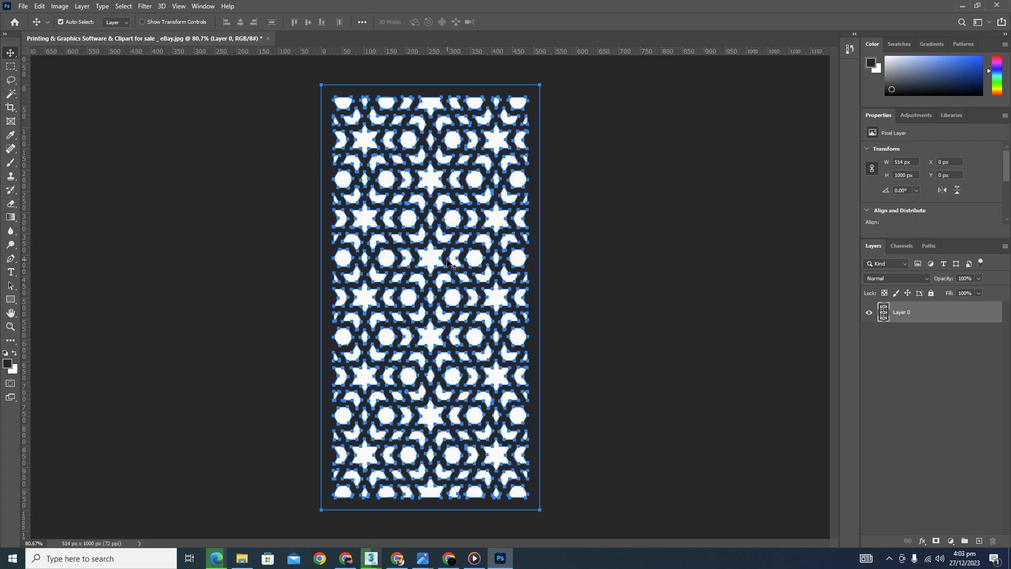
# Export the work path to an Illustrator file named "cnc jali" in the Downloads folder
pyautogui.click(23, 6)
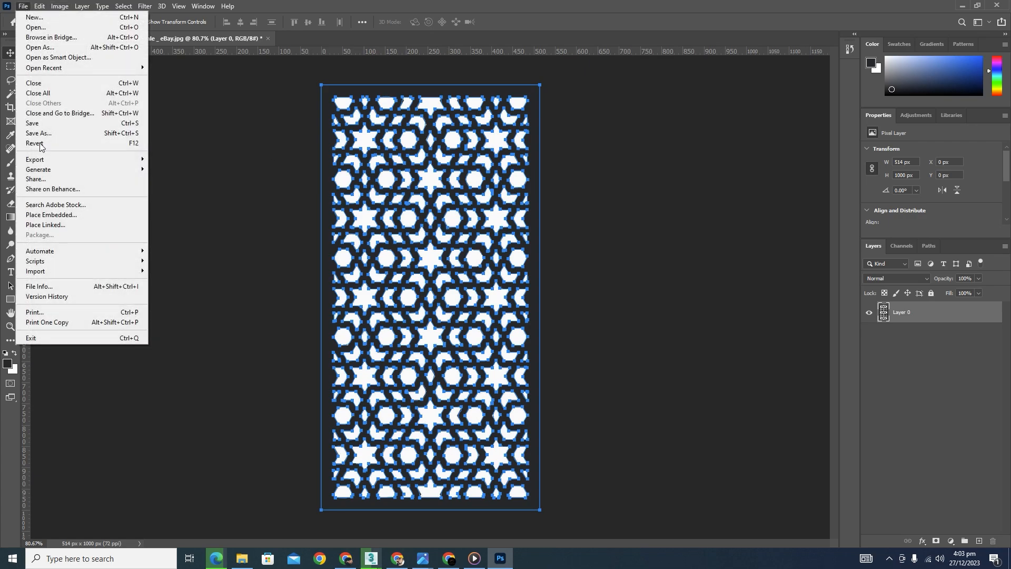
pyautogui.moveTo(50, 265)
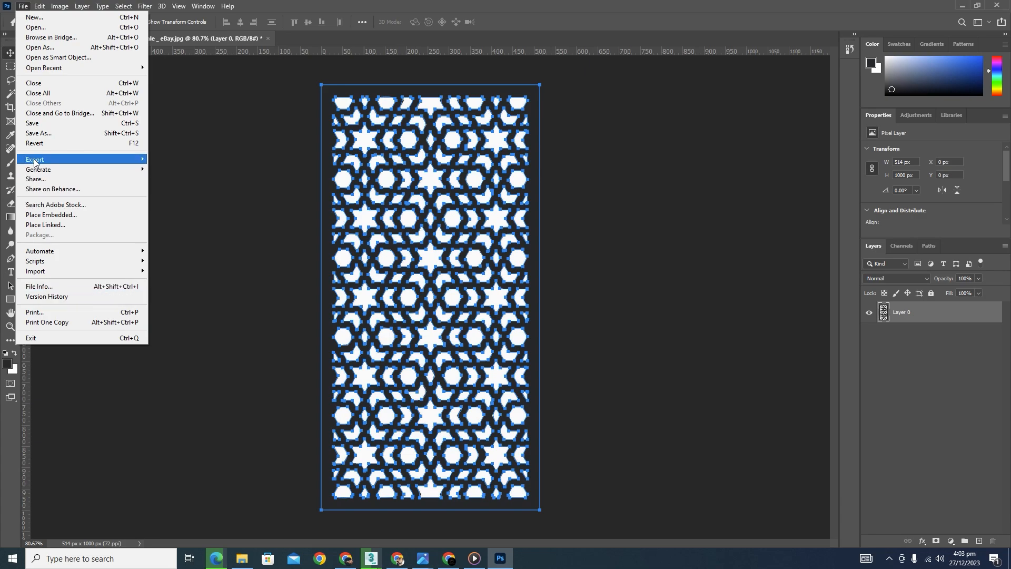
pyautogui.moveTo(68, 160)
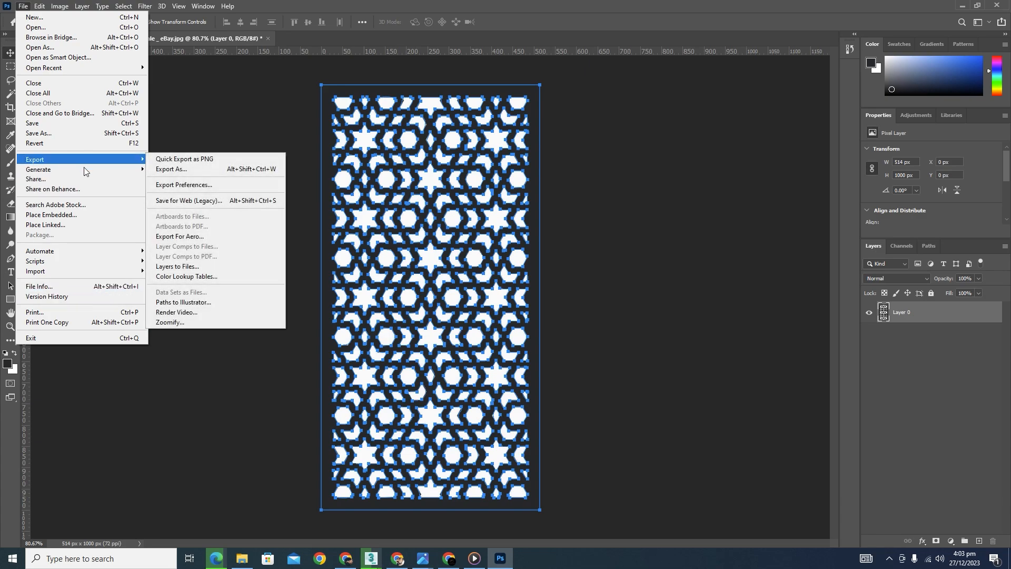
pyautogui.click(192, 302)
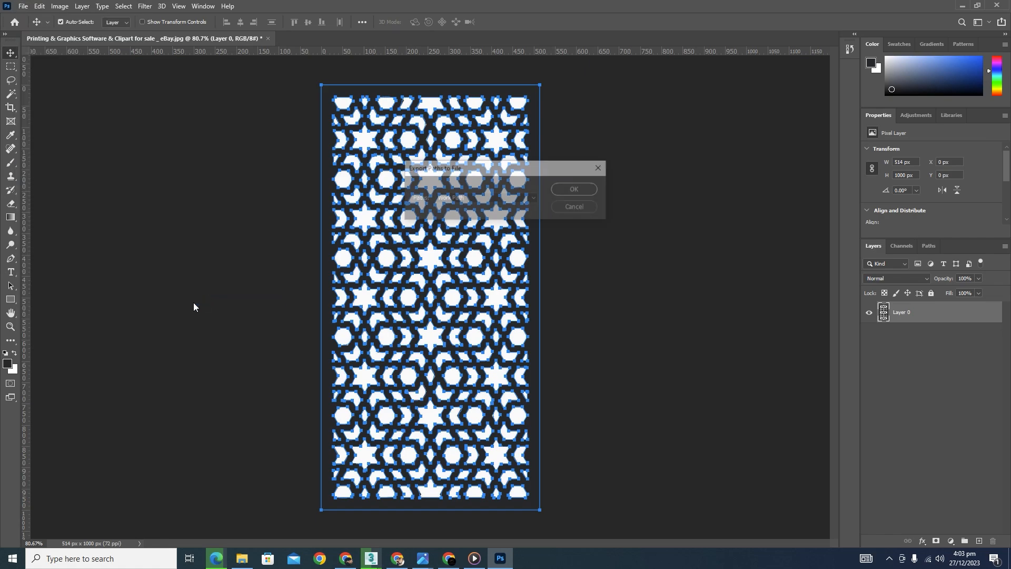
pyautogui.click(574, 191)
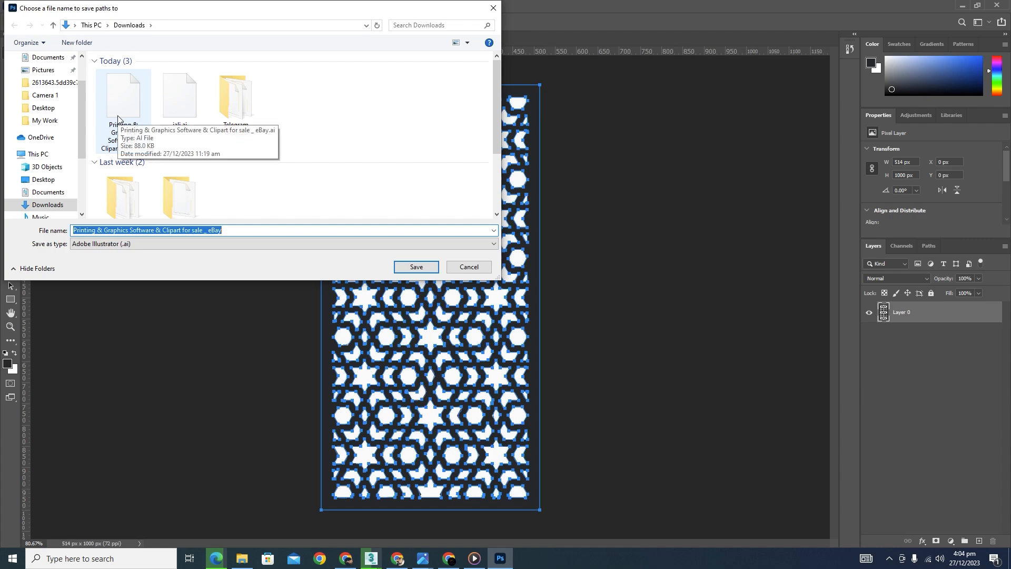
pyautogui.press('BackSpace')
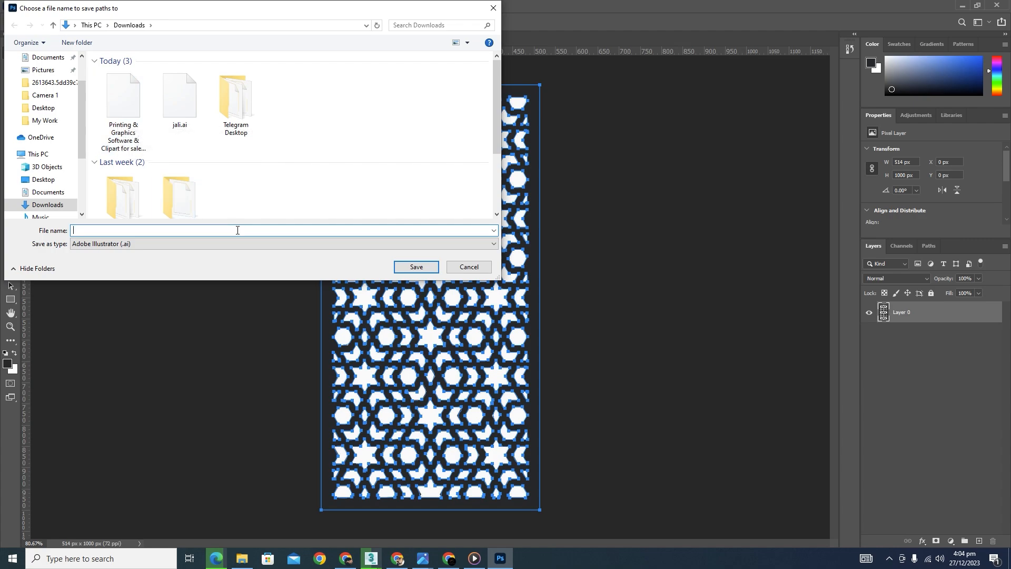
pyautogui.write('cnc jali')
pyautogui.click(414, 267)
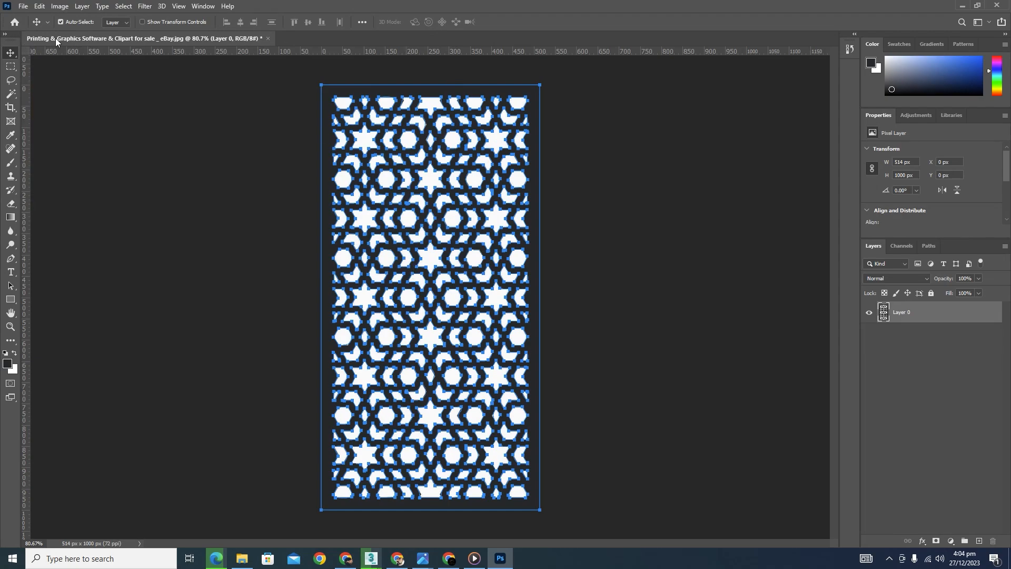
# Switch to the Untitled scene in 3ds Max and import cnc jali.ai from Downloads, merging it with the current scene
pyautogui.moveTo(371, 558)
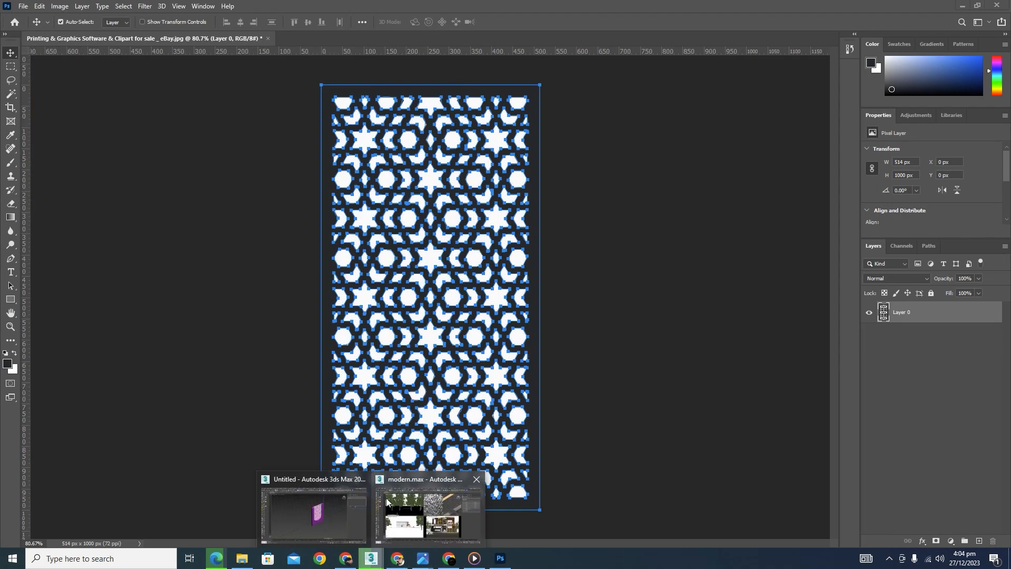
pyautogui.click(327, 516)
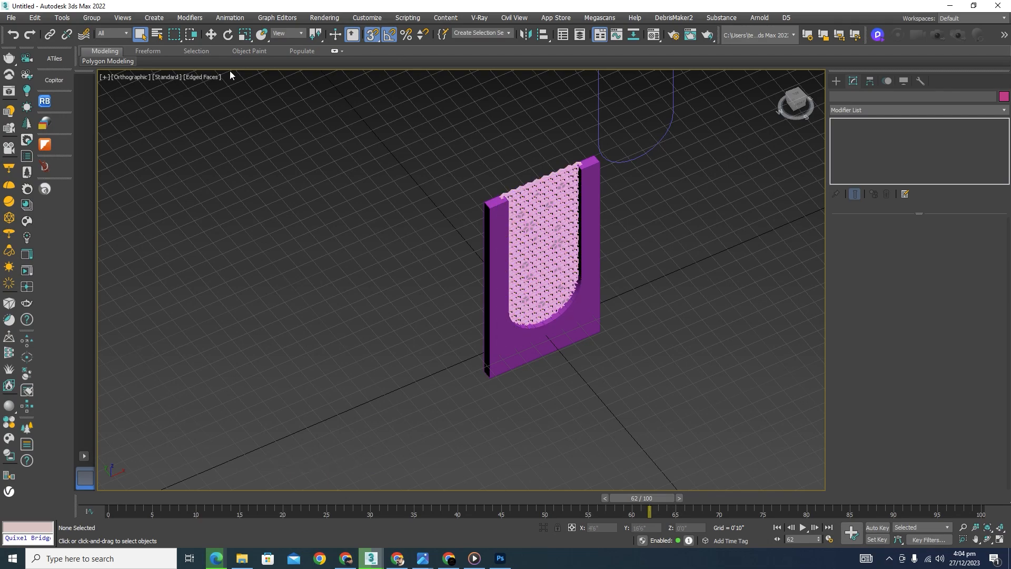
pyautogui.click(11, 19)
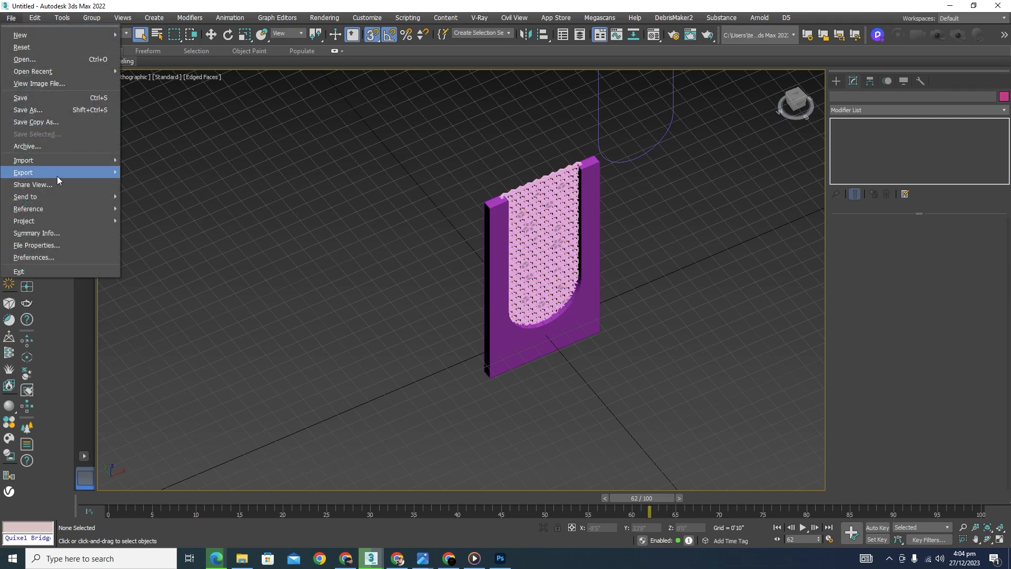
pyautogui.moveTo(30, 165)
pyautogui.click(158, 174)
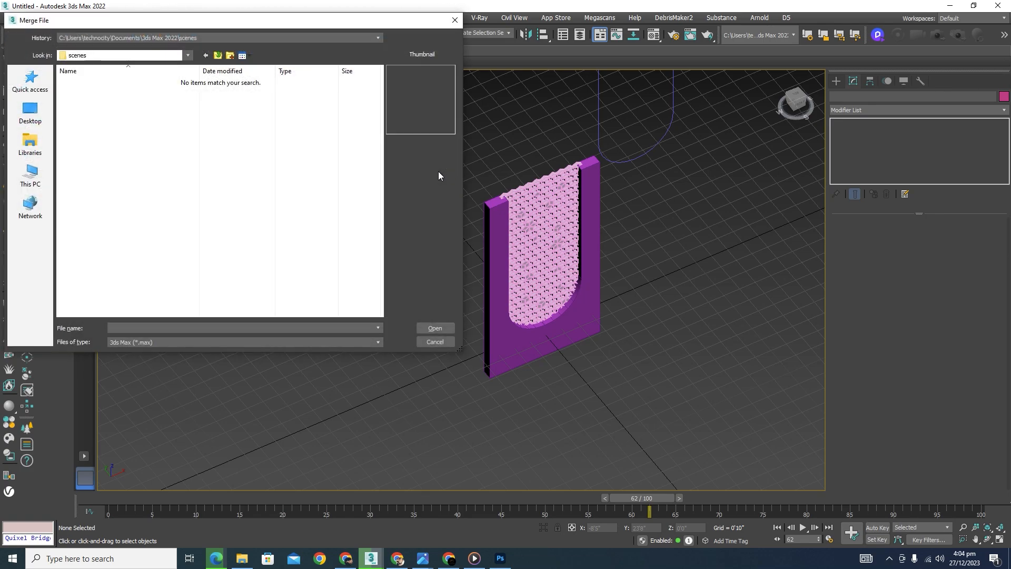
pyautogui.click(31, 176)
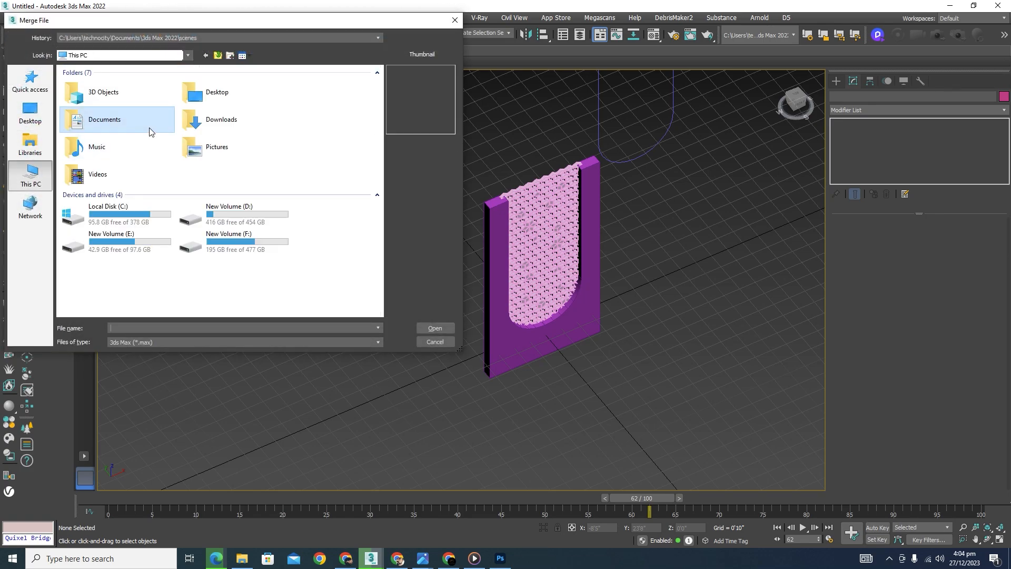
pyautogui.doubleClick(203, 119)
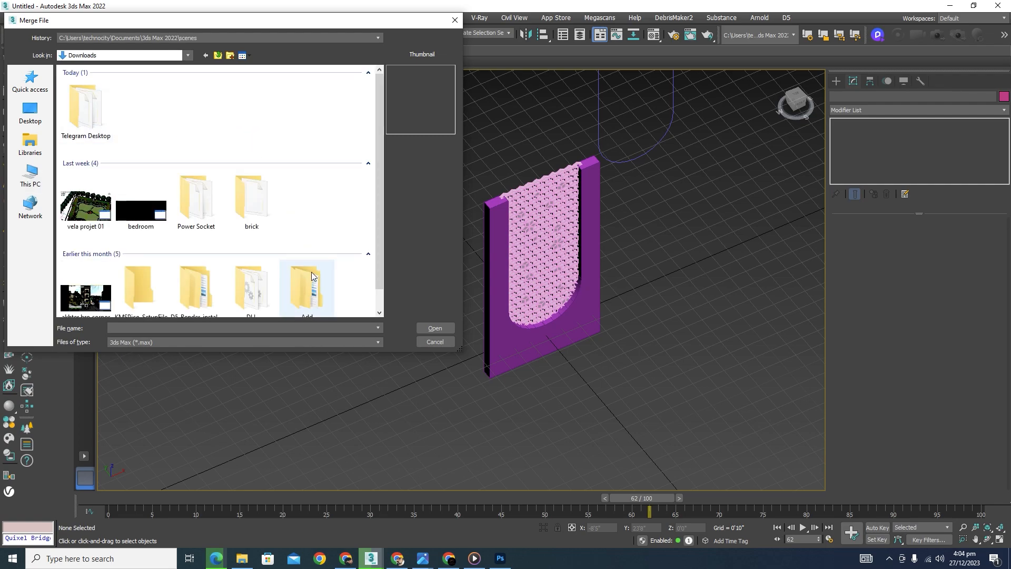
pyautogui.click(365, 342)
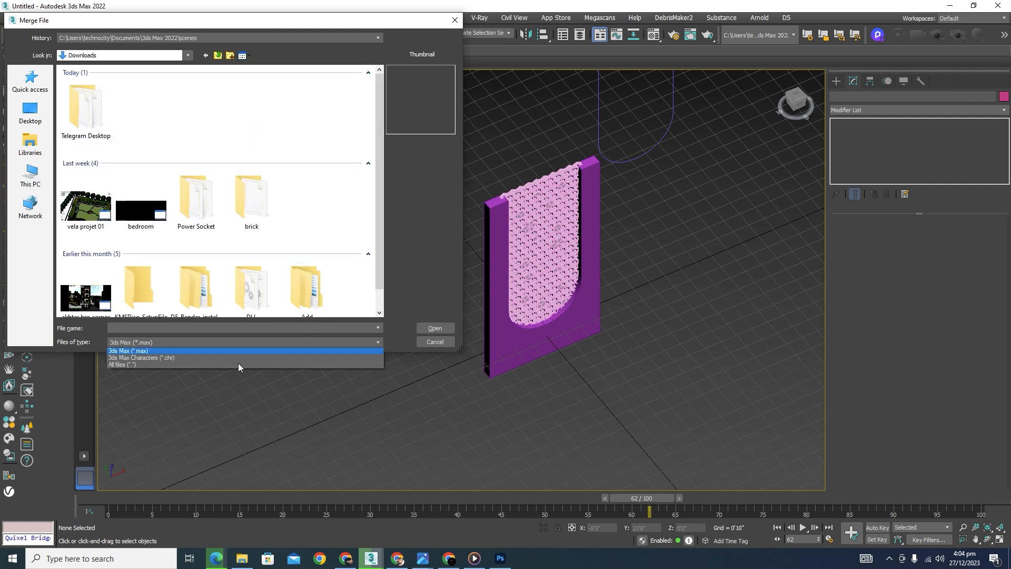
pyautogui.click(131, 366)
pyautogui.click(89, 119)
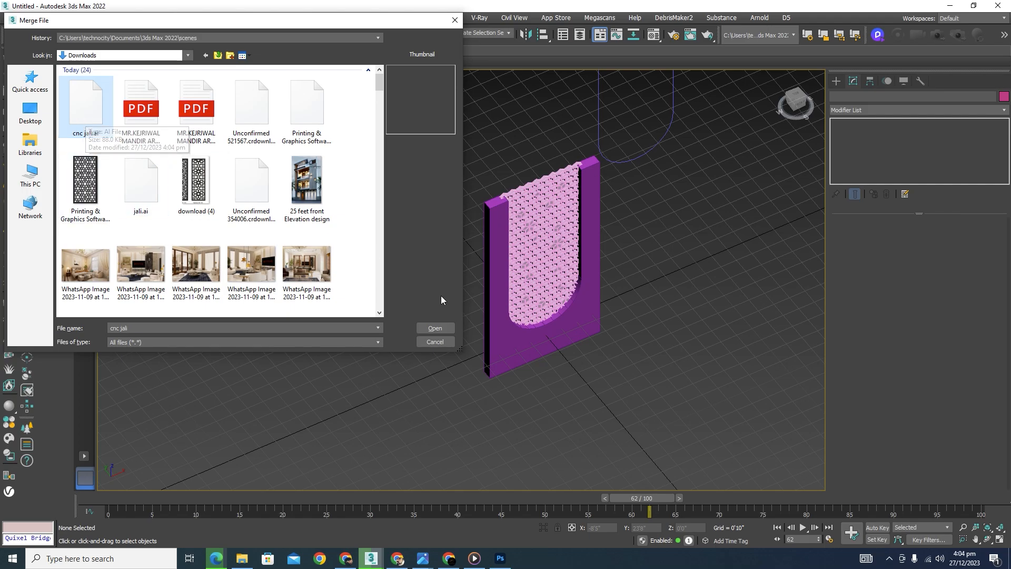
pyautogui.click(433, 327)
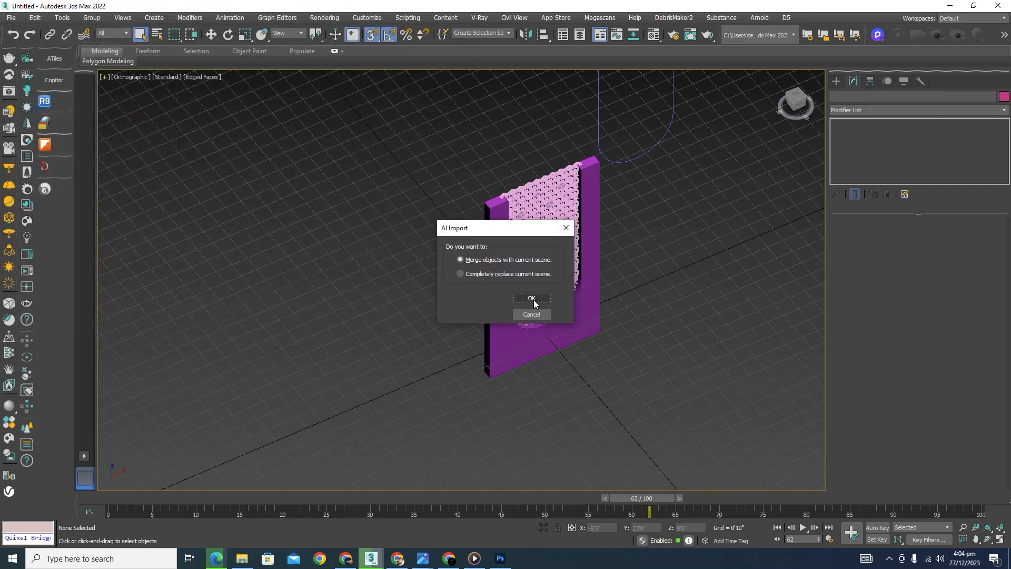
pyautogui.click(532, 299)
pyautogui.click(534, 296)
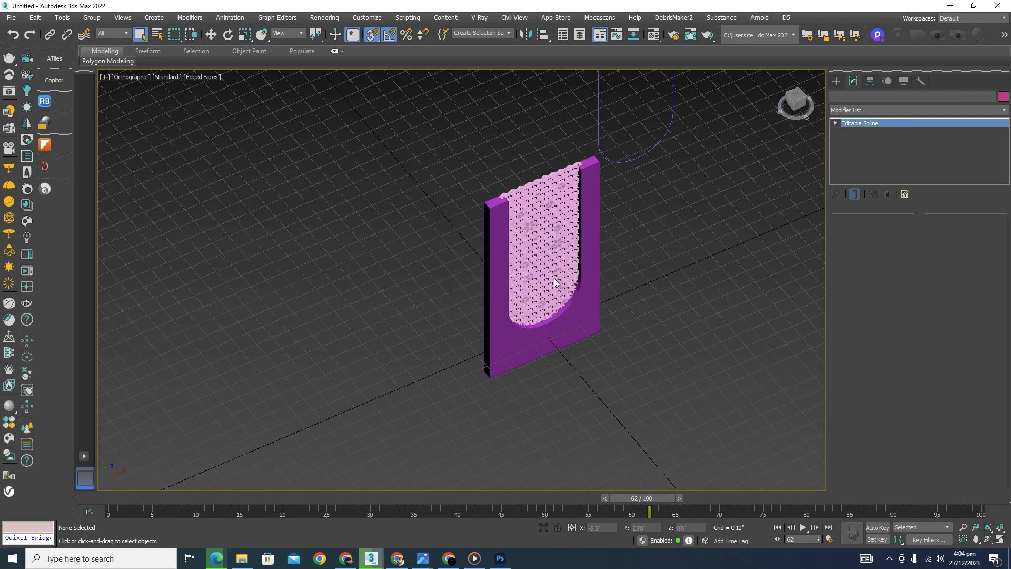
# Move the imported pattern spline out of the arched panel to the empty area beside it
pyautogui.press('z')
pyautogui.scroll(-8, 424, 229)
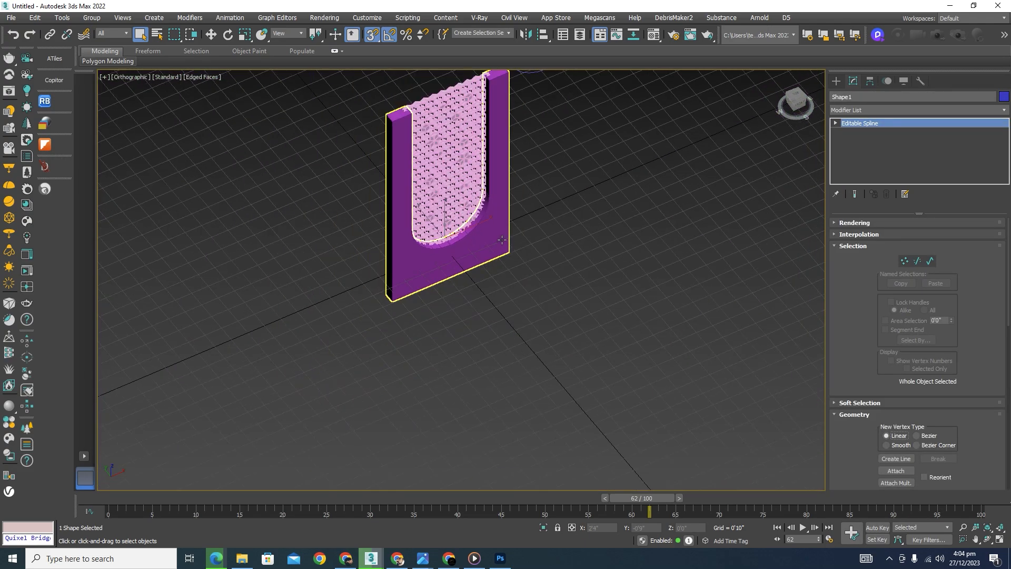
pyautogui.press('w')
pyautogui.moveTo(475, 225); pyautogui.dragTo(625, 193)
# Examine the outlines of the imported star-and-hexagon spline up close
pyautogui.scroll(8, 589, 159)
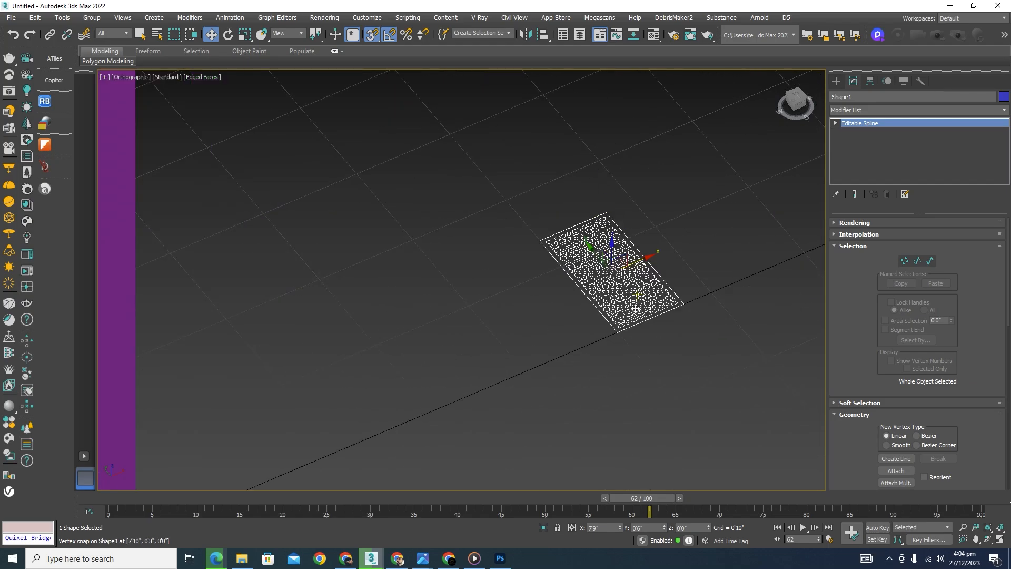
pyautogui.scroll(6, 636, 308)
pyautogui.moveTo(684, 158); pyautogui.dragTo(639, 220, button='middle')
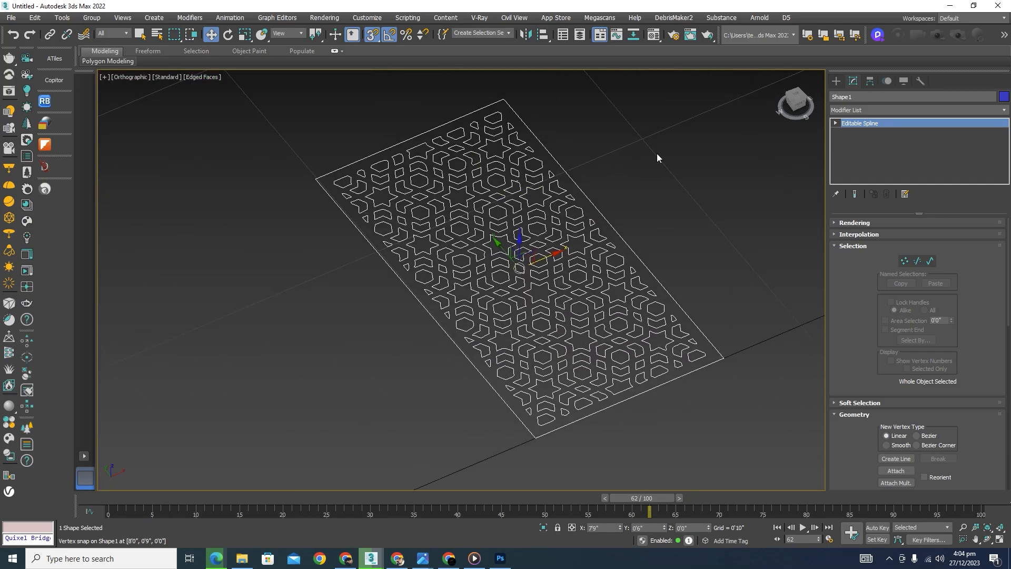
pyautogui.scroll(5, 454, 188)
pyautogui.scroll(-3, 533, 207)
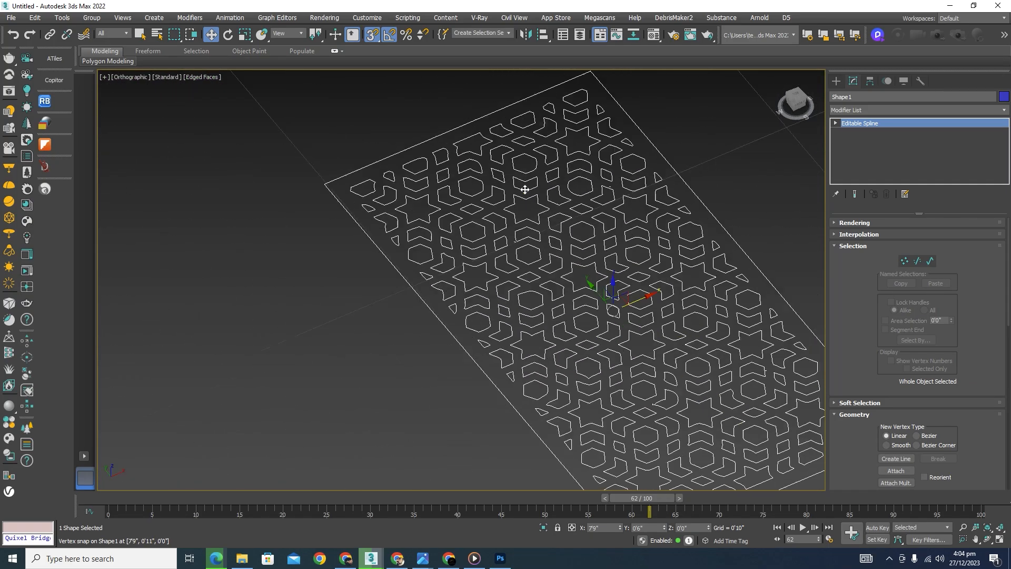
pyautogui.scroll(-5, 526, 189)
pyautogui.scroll(4, 591, 274)
pyautogui.scroll(-2, 657, 175)
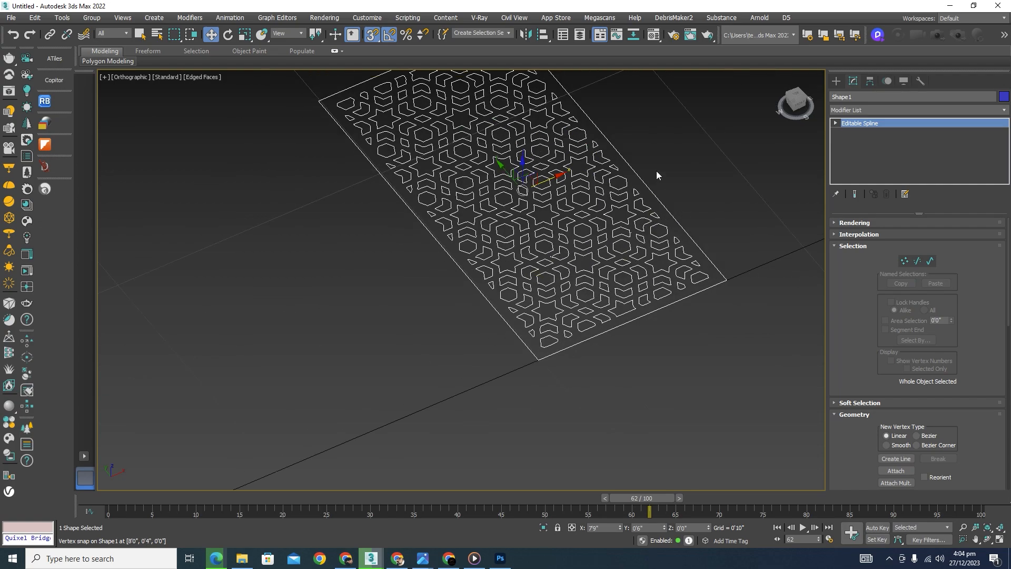
pyautogui.moveTo(657, 174); pyautogui.dragTo(592, 204, button='middle')
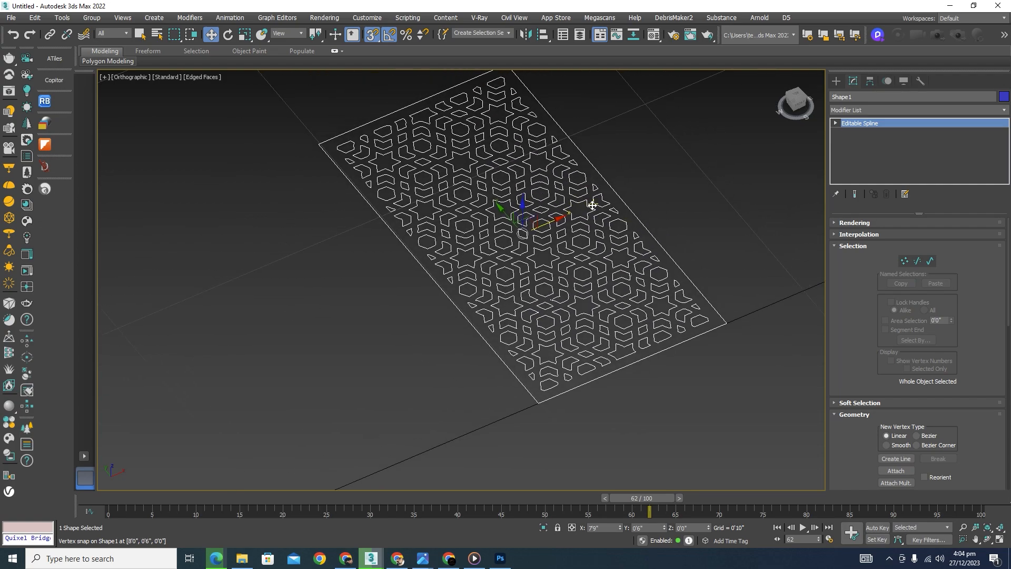
# Apply an Extrude modifier to the pattern spline with an amount of 0.5, then deselect it
pyautogui.click(1003, 112)
pyautogui.write('ex')
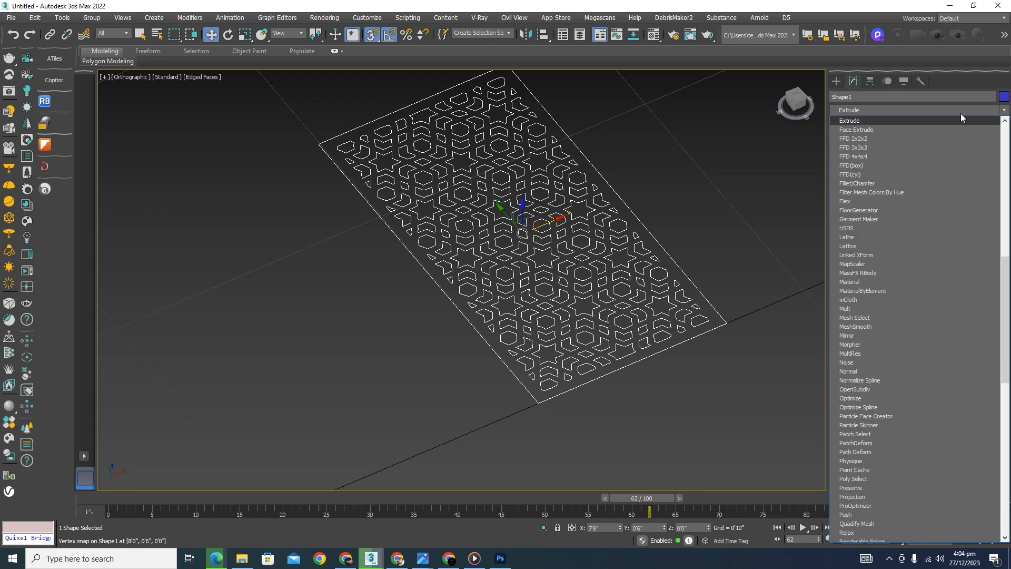
pyautogui.click(913, 121)
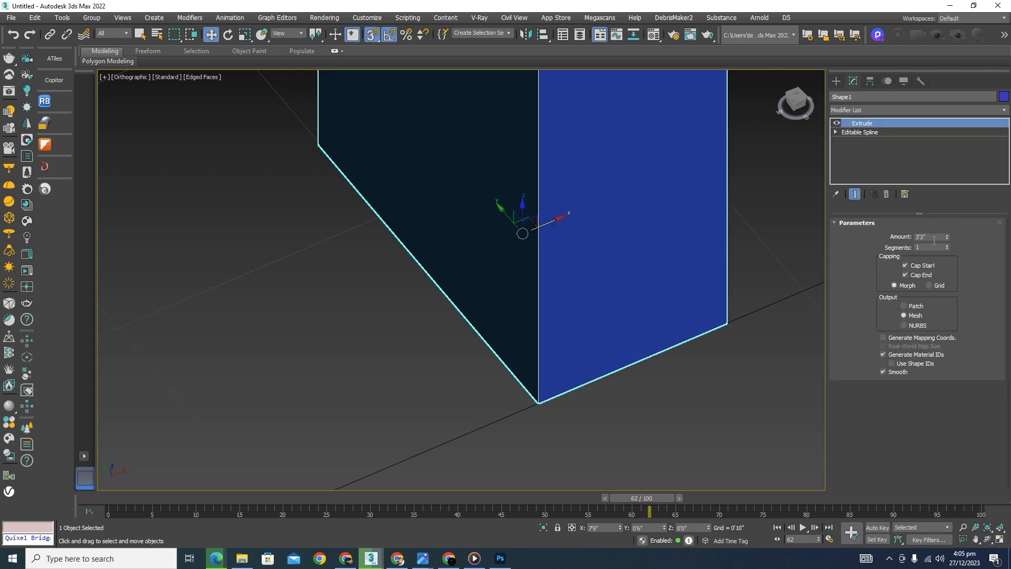
pyautogui.write('0.5')
pyautogui.press('Return')
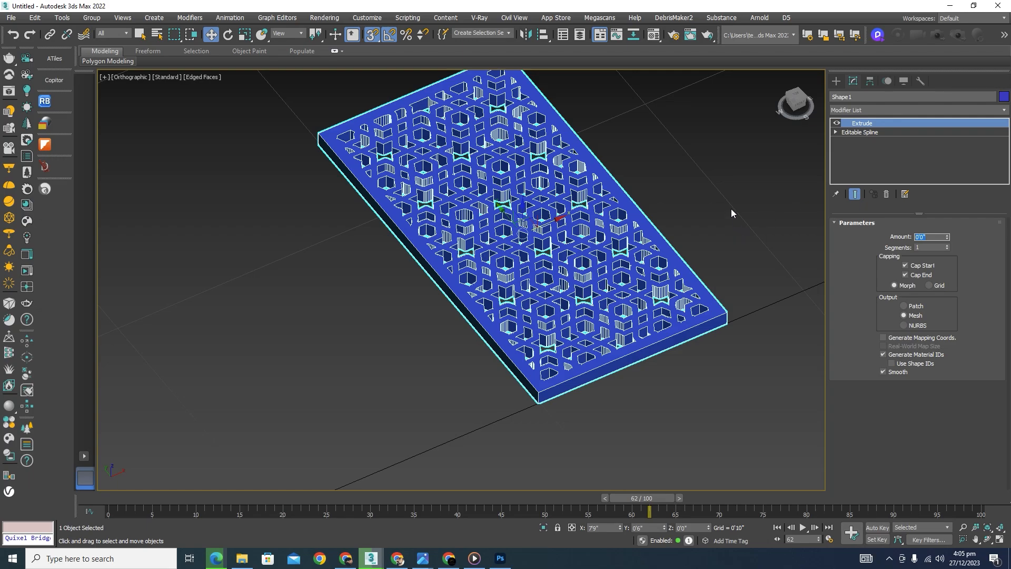
pyautogui.moveTo(731, 208); pyautogui.dragTo(734, 243, button='middle')
pyautogui.click(735, 242)
pyautogui.scroll(5, 704, 345)
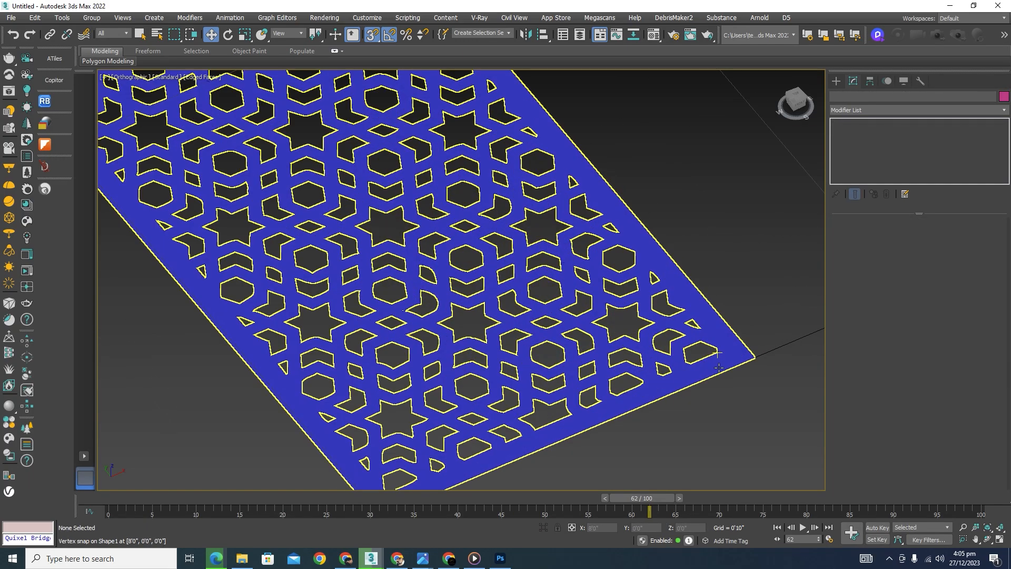
# Set the pattern panel's extrusion amount to 1 inch and deselect it
pyautogui.click(718, 368)
pyautogui.doubleClick(931, 236)
pyautogui.write('1')
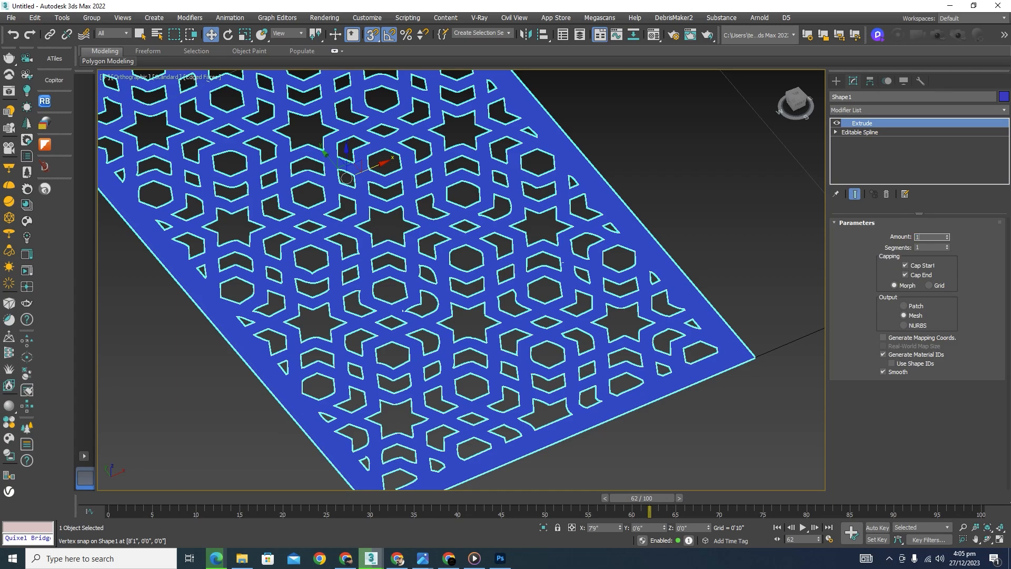
pyautogui.press('Return')
pyautogui.scroll(-8, 539, 259)
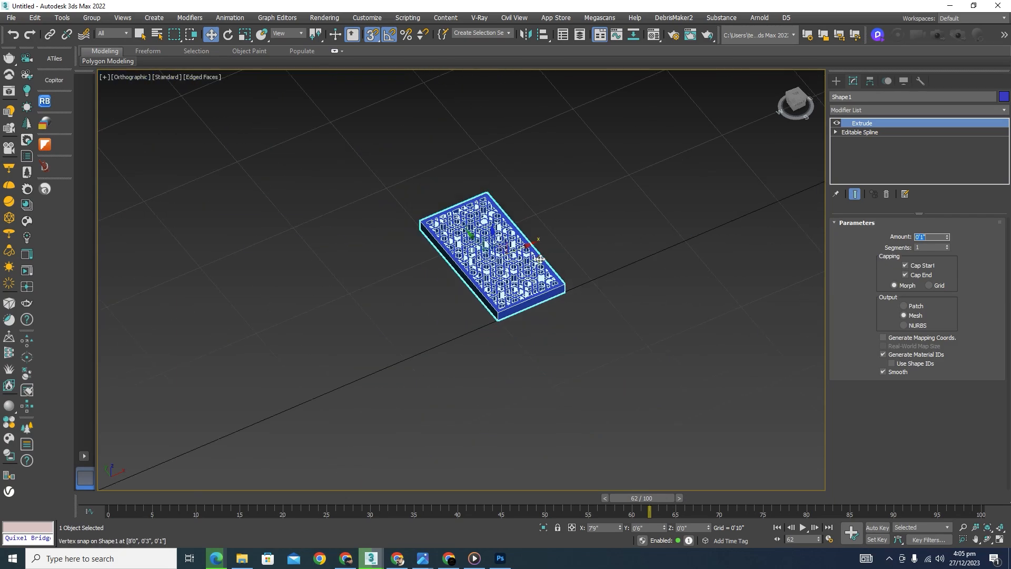
pyautogui.scroll(-7, 546, 263)
pyautogui.click(546, 264)
# Rotate the extruded pattern panel 90 degrees about X in the Front view so that it stands upright
pyautogui.scroll(4, 500, 234)
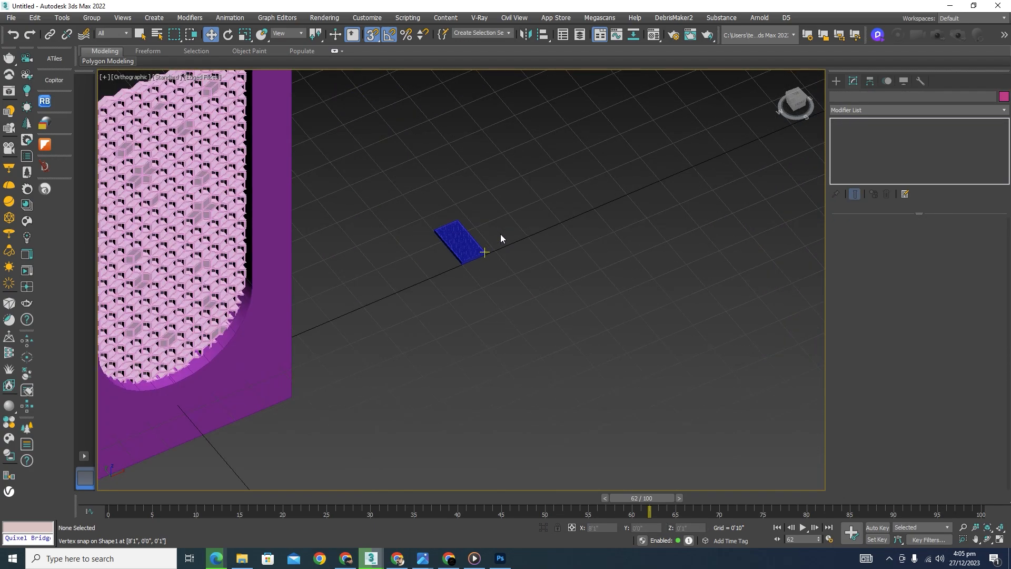
pyautogui.press('f')
pyautogui.scroll(-3, 500, 234)
pyautogui.scroll(8, 508, 236)
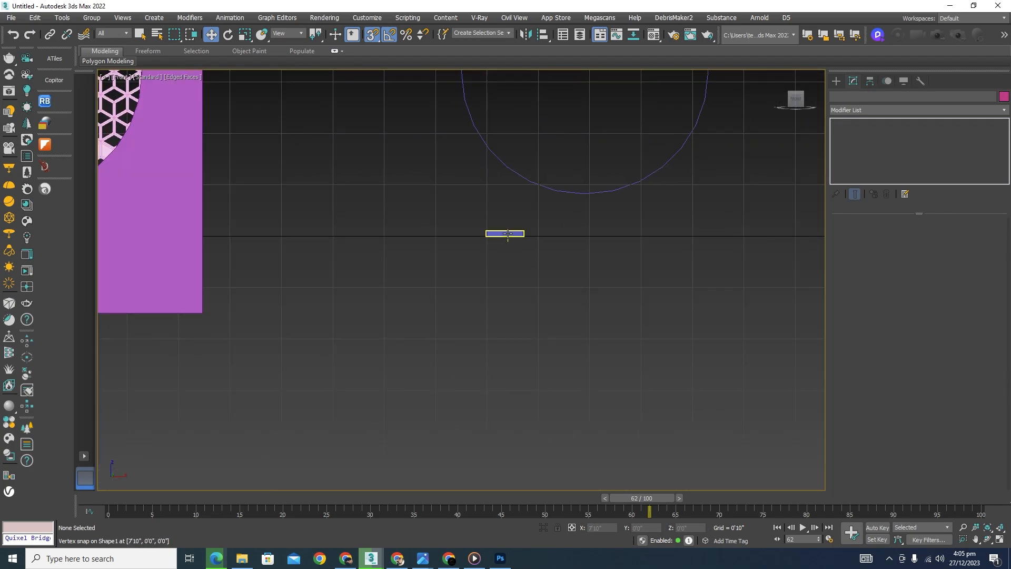
pyautogui.click(507, 234)
pyautogui.press('e')
pyautogui.moveTo(505, 208); pyautogui.dragTo(506, 216)
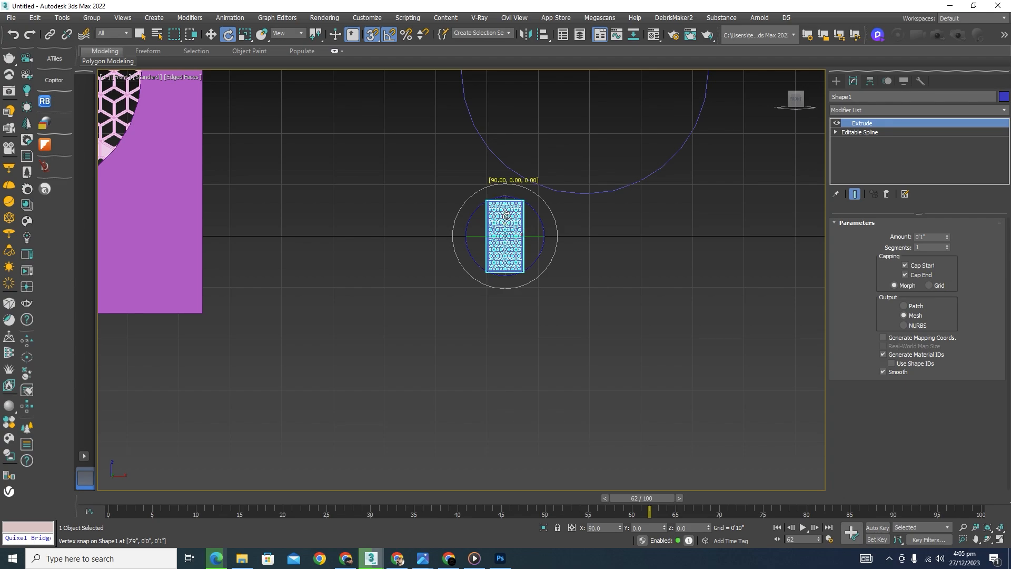
# Move the pattern panel closer to the arched lattice panel and scale it up uniformly to about 577%
pyautogui.press('w')
pyautogui.scroll(-5, 627, 274)
pyautogui.moveTo(624, 268); pyautogui.dragTo(501, 269)
pyautogui.scroll(5, 539, 272)
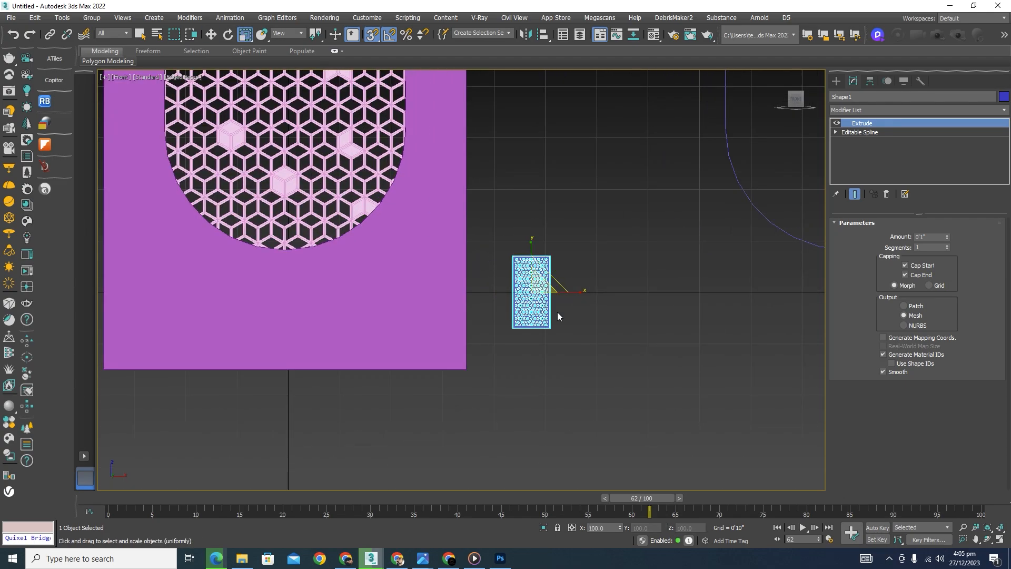
pyautogui.press('r')
pyautogui.moveTo(542, 283); pyautogui.dragTo(542, 227)
pyautogui.moveTo(635, 39); pyautogui.dragTo(635, 38)
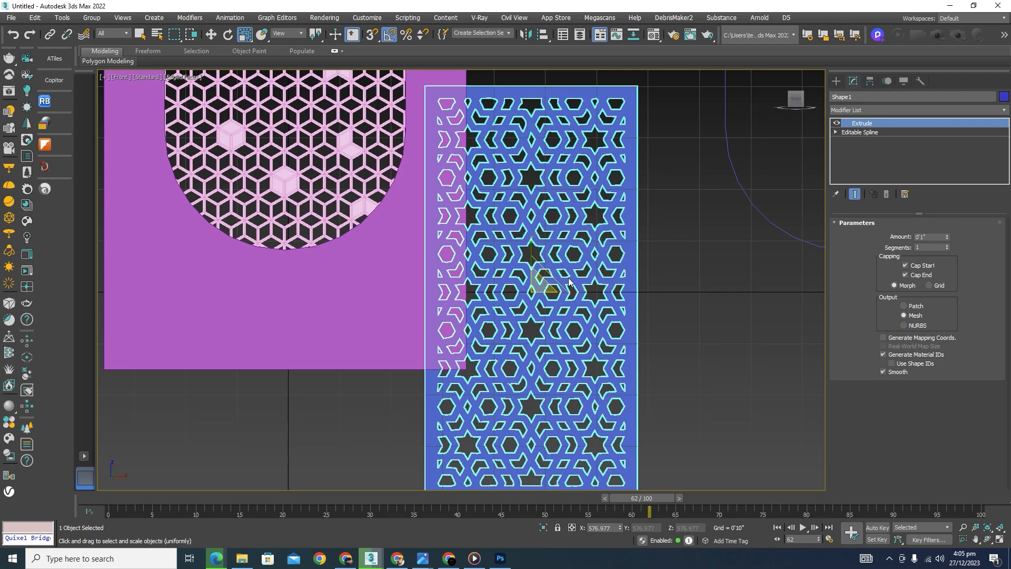
# Raise the enlarged pattern panel and shift it sideways into the gap between the arched panel and the separate arch outline
pyautogui.scroll(-4, 569, 278)
pyautogui.press('w')
pyautogui.moveTo(552, 249); pyautogui.dragTo(552, 120)
pyautogui.scroll(-2, 590, 226)
pyautogui.moveTo(601, 259); pyautogui.dragTo(611, 333, button='middle')
pyautogui.scroll(2, 588, 248)
pyautogui.moveTo(597, 255); pyautogui.dragTo(638, 254)
pyautogui.scroll(6, 597, 256)
pyautogui.scroll(-3, 598, 258)
pyautogui.moveTo(758, 262); pyautogui.dragTo(700, 254, button='middle')
pyautogui.click(699, 253)
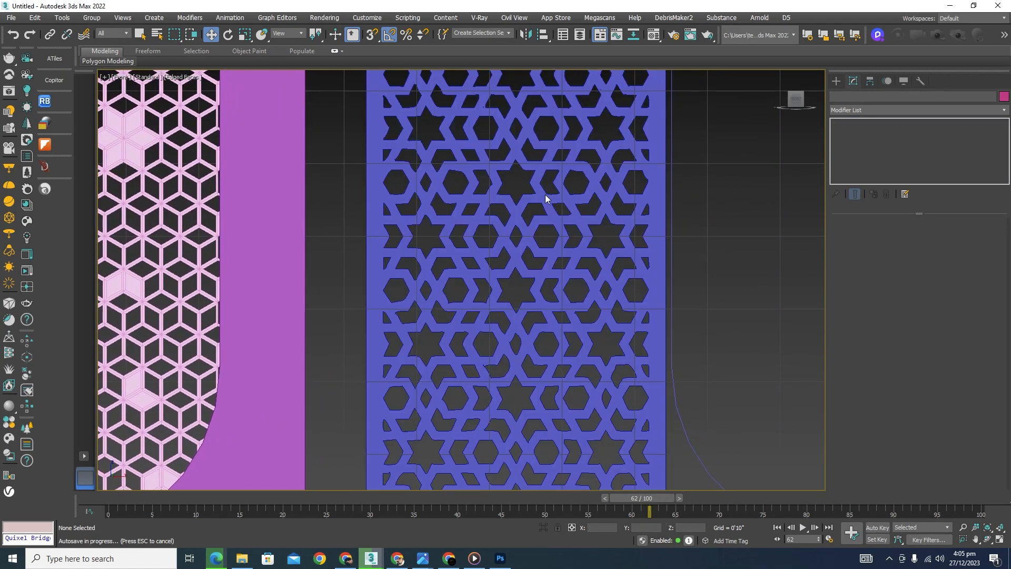